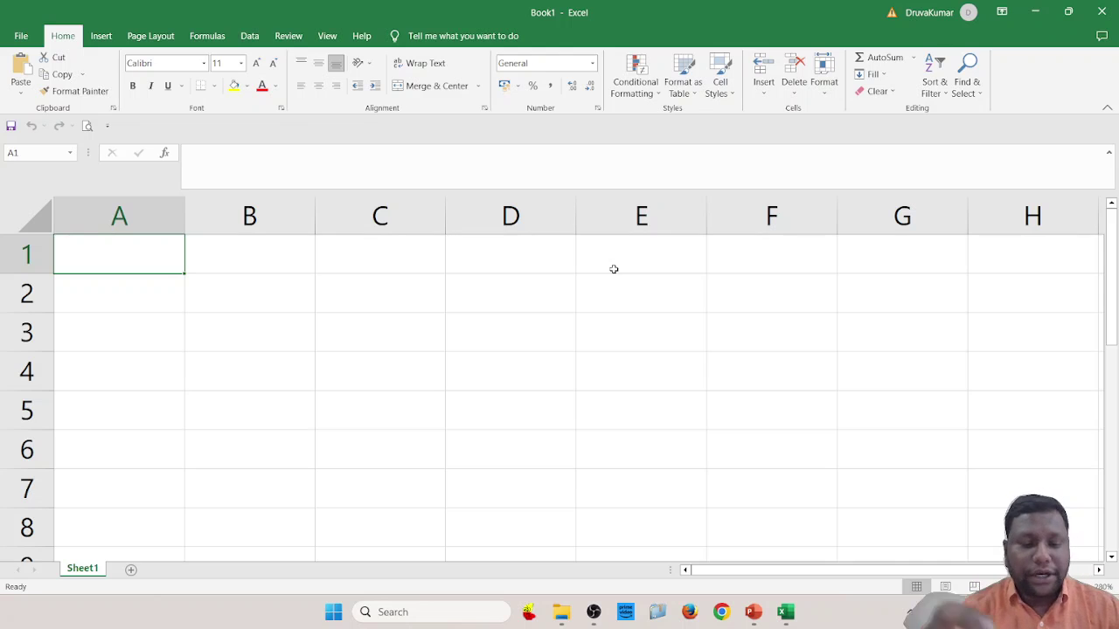
Enter the headers "Sl No", "Student Name" and "Marks in Subject-1" in cells A1 to C1
type("Sl")
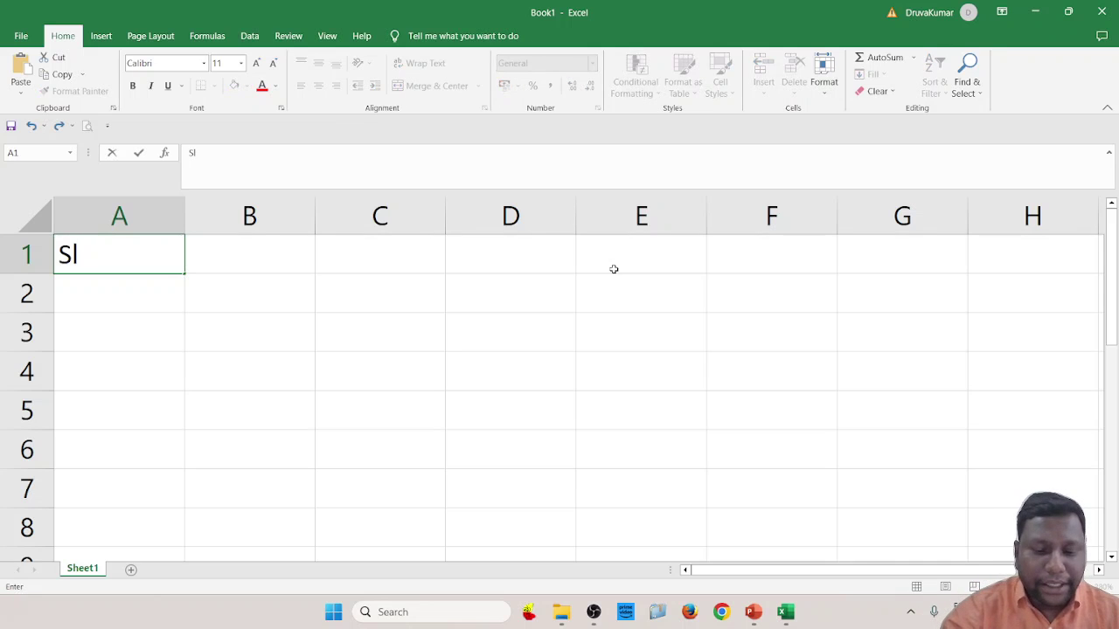
type(" No")
key("Tab")
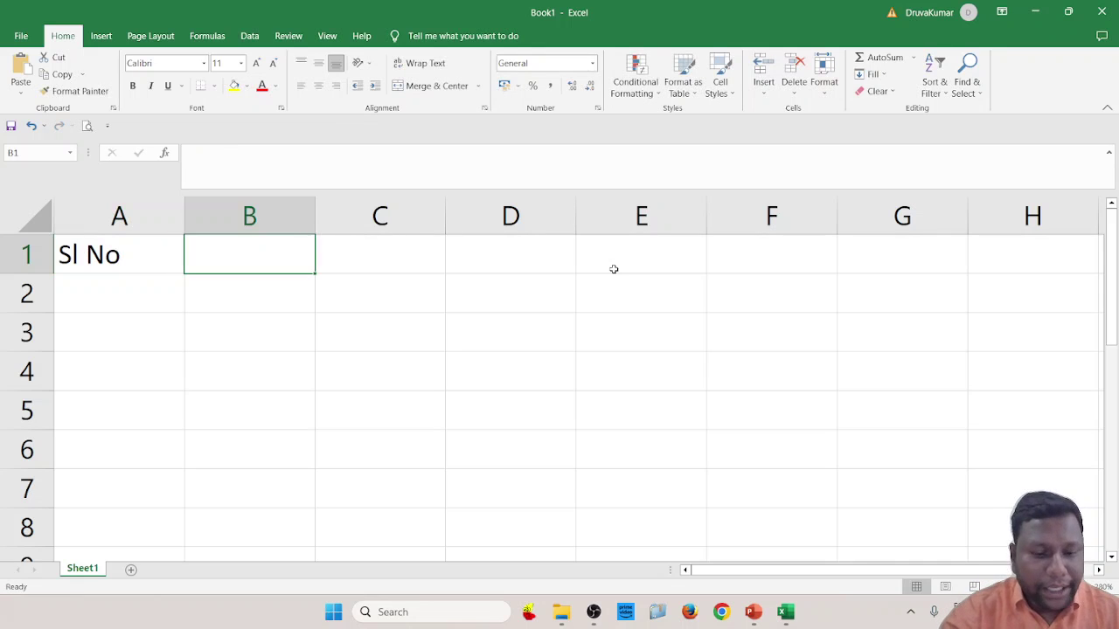
type("Student")
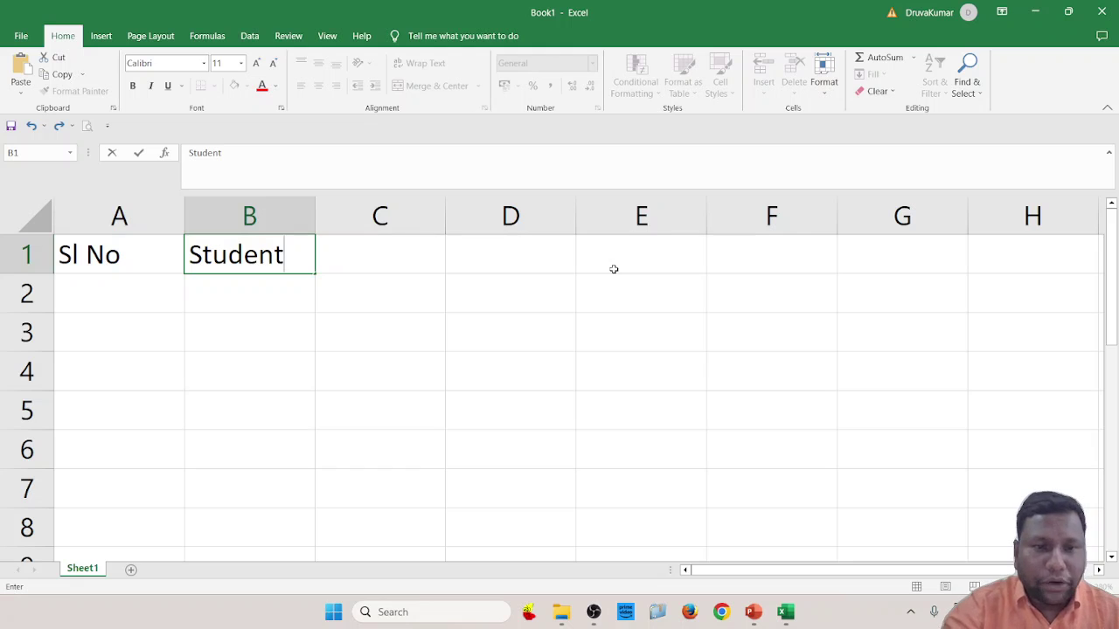
type(" Name")
key("Tab")
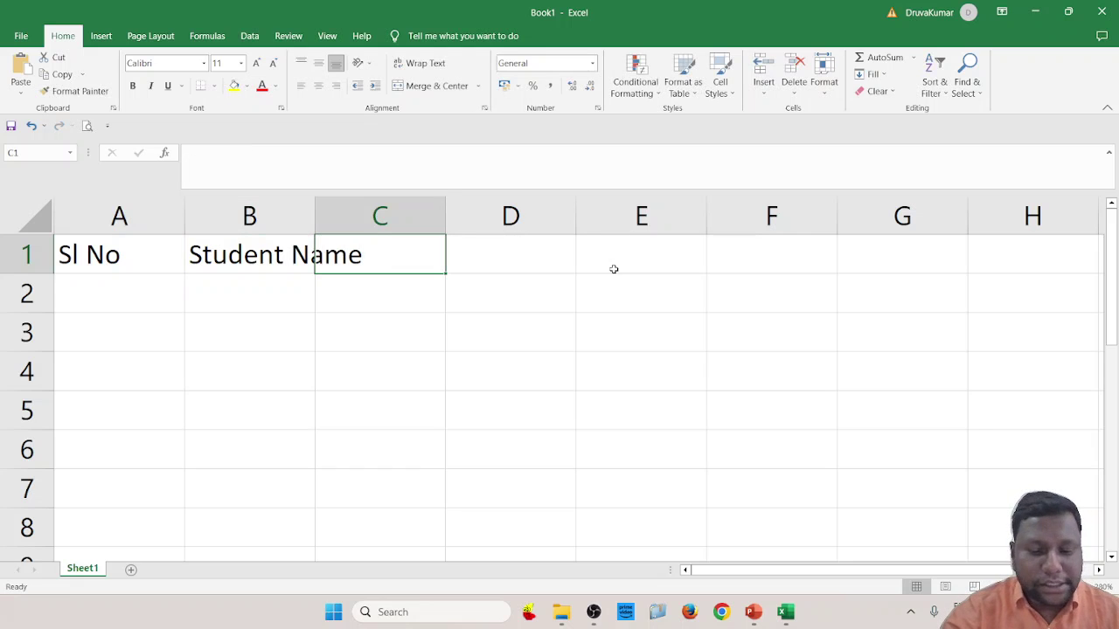
type("Marks ")
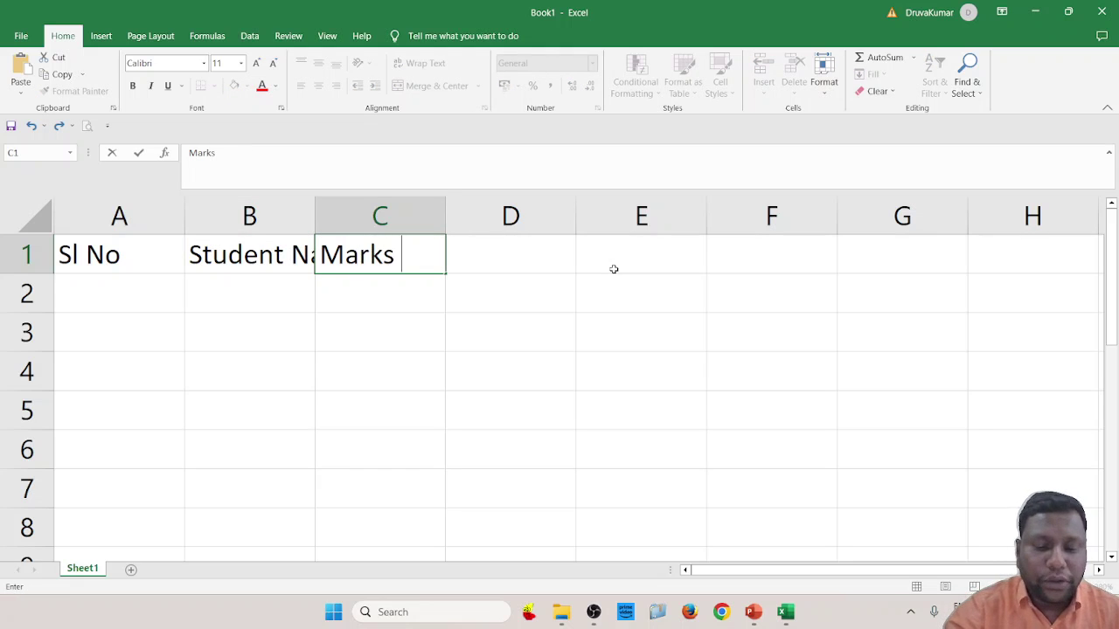
type("in Subject")
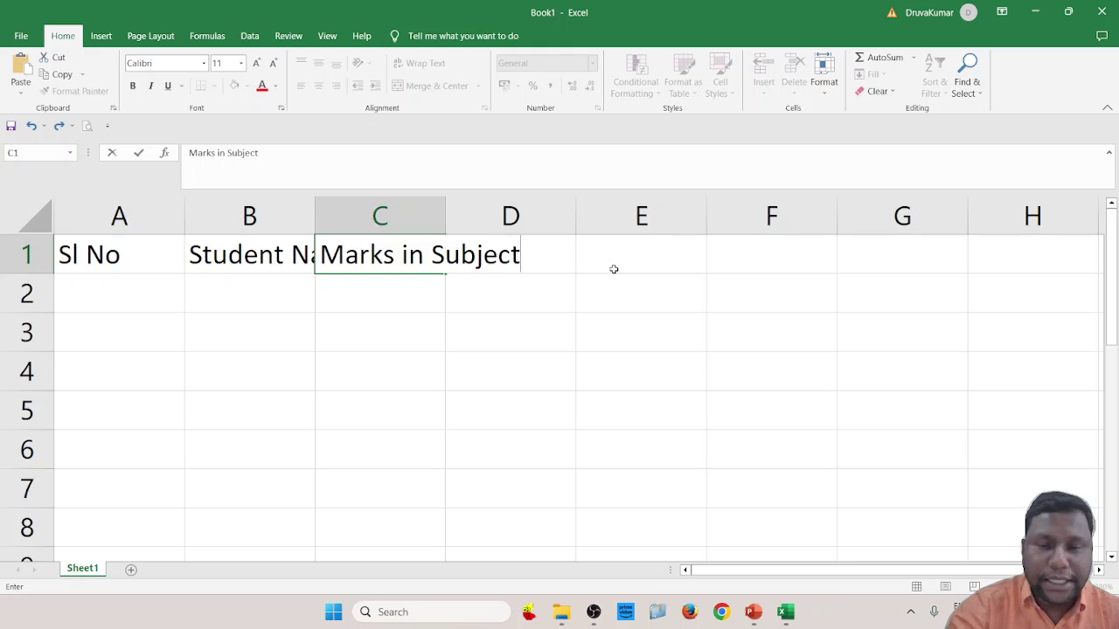
type("-1")
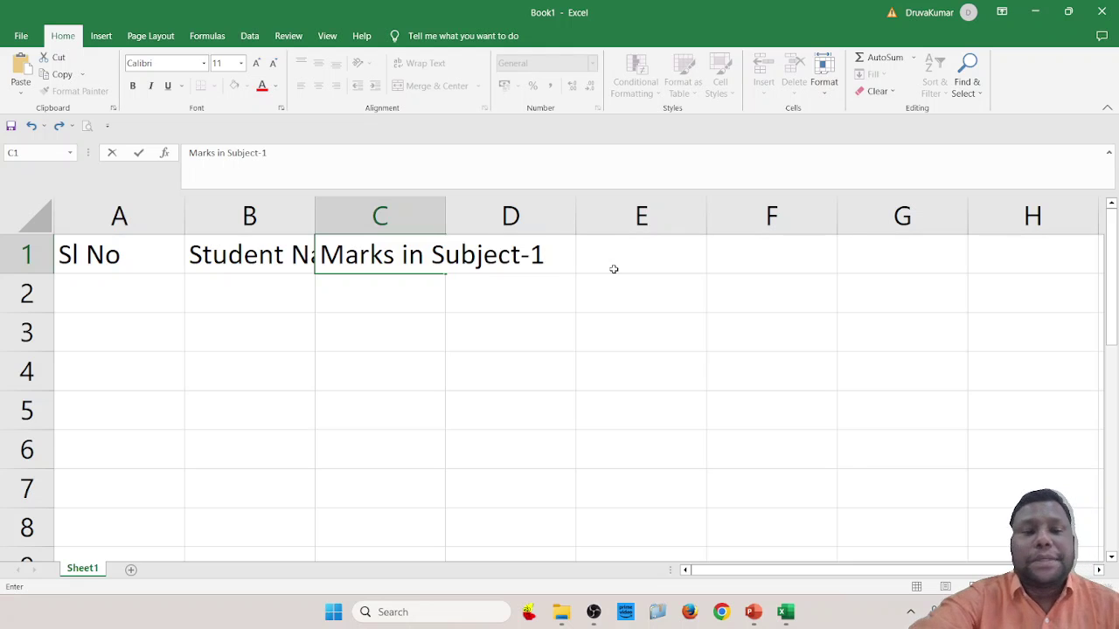
Auto-fit the widths of columns C, B and A to their header text
double_click(446, 210)
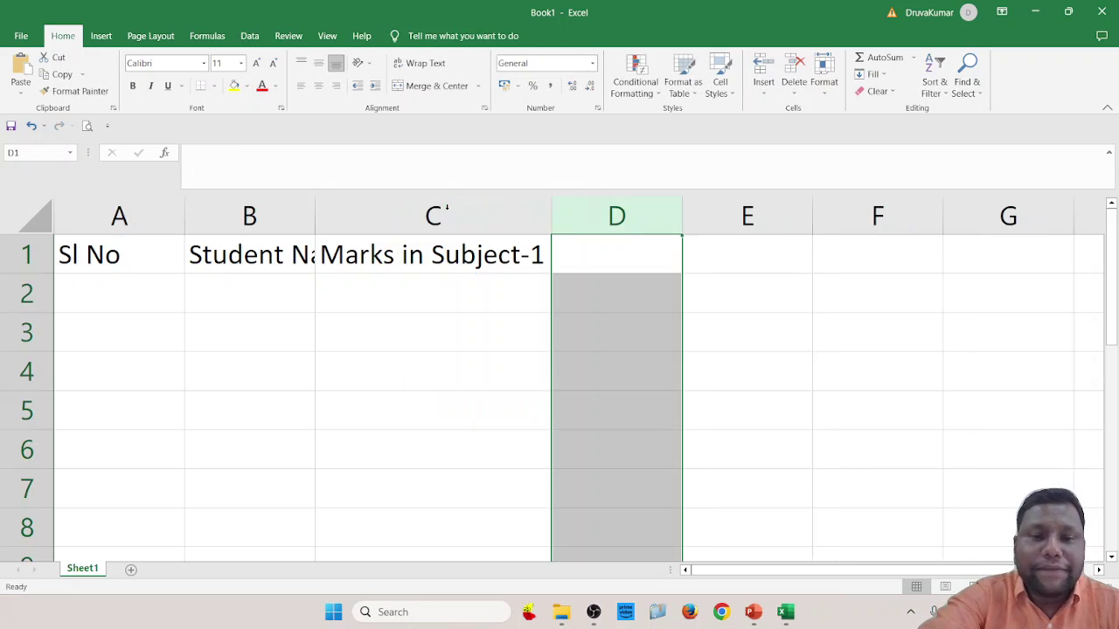
double_click(313, 208)
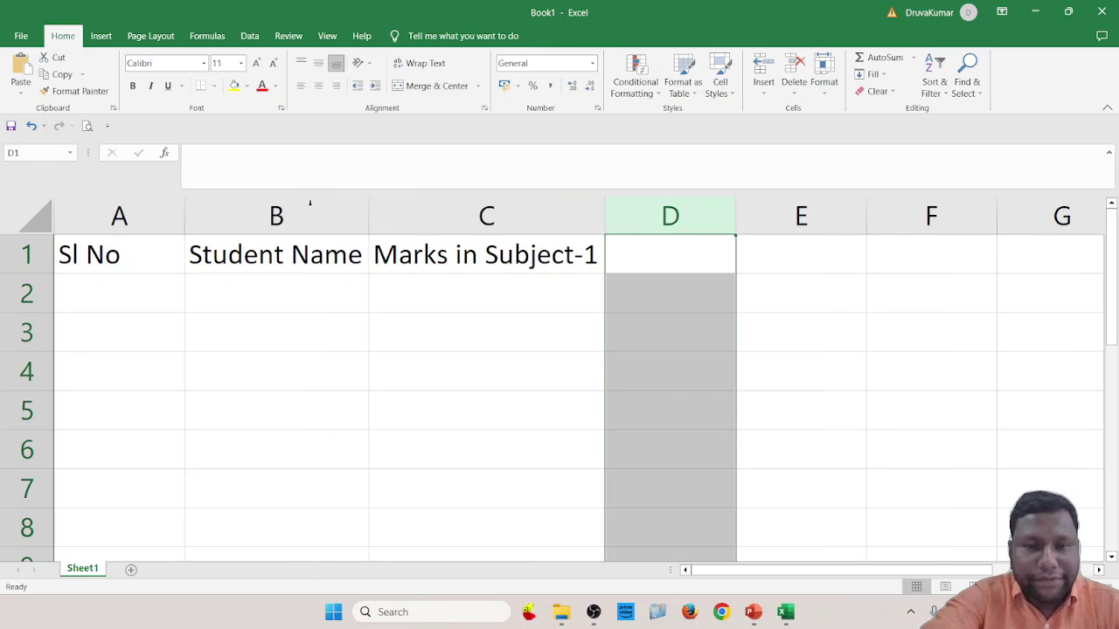
double_click(185, 214)
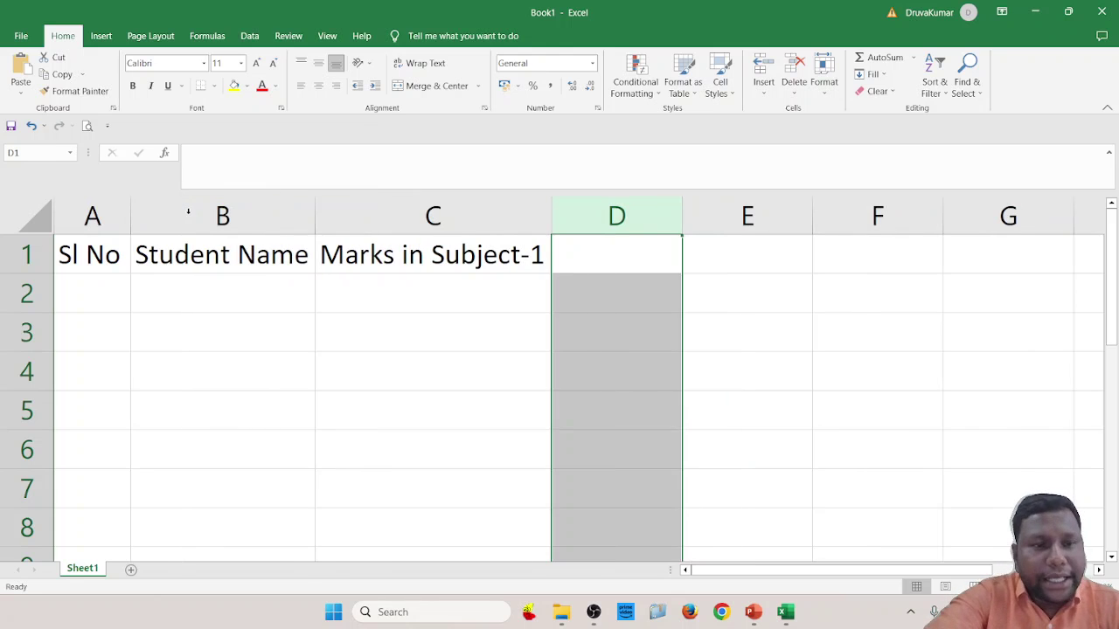
left_click(399, 286)
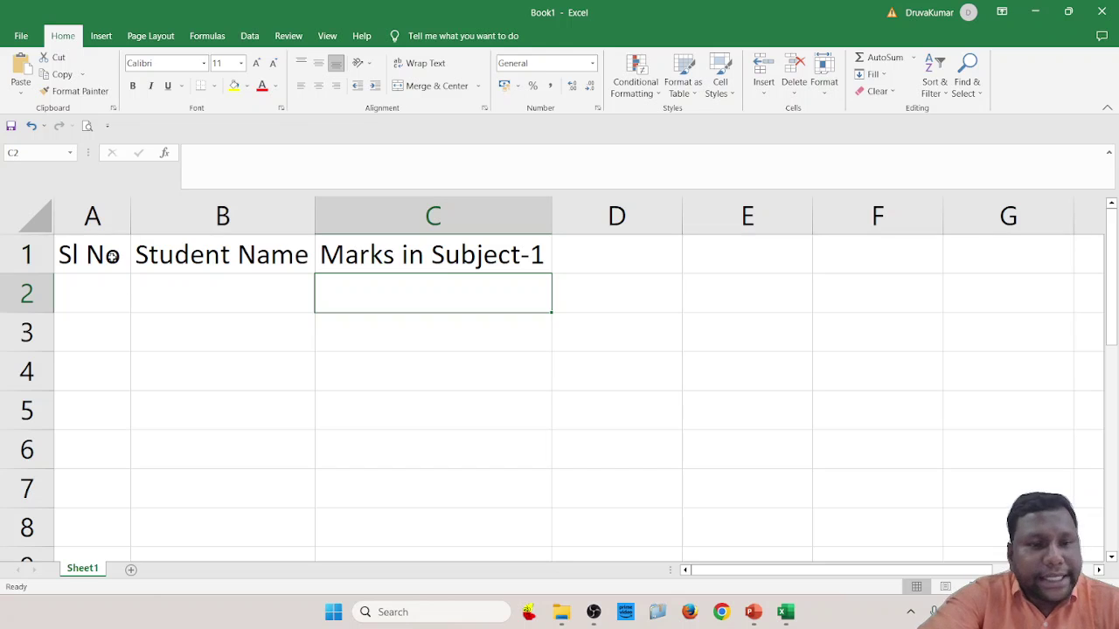
Enter the serial numbers 1, 2 and 3 in cells A2 to A4 under "Sl No"
left_click(79, 300)
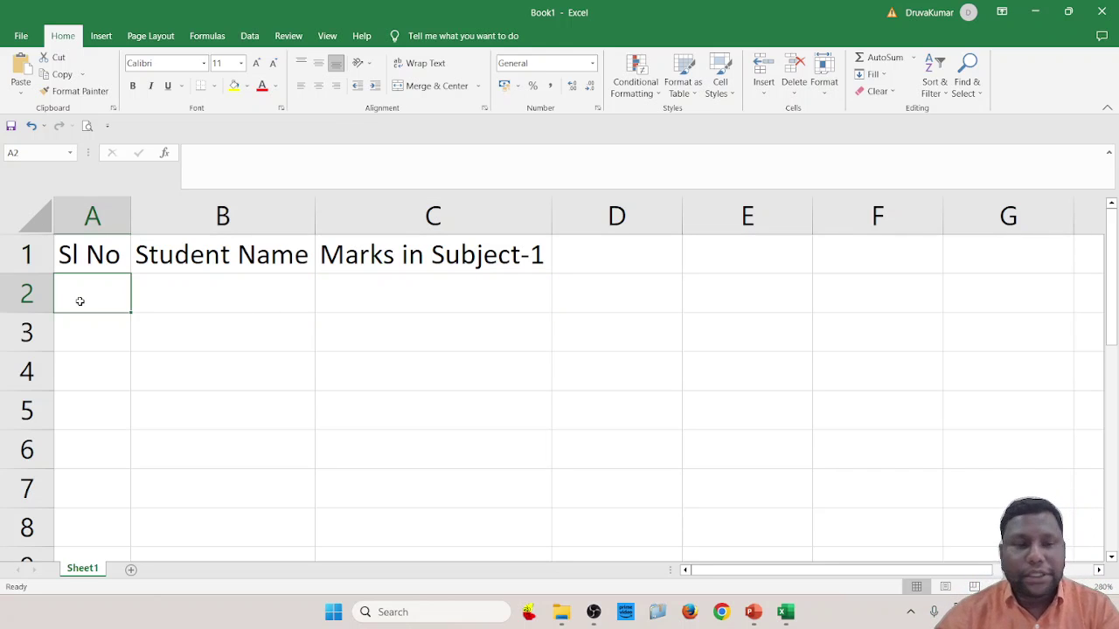
type("1")
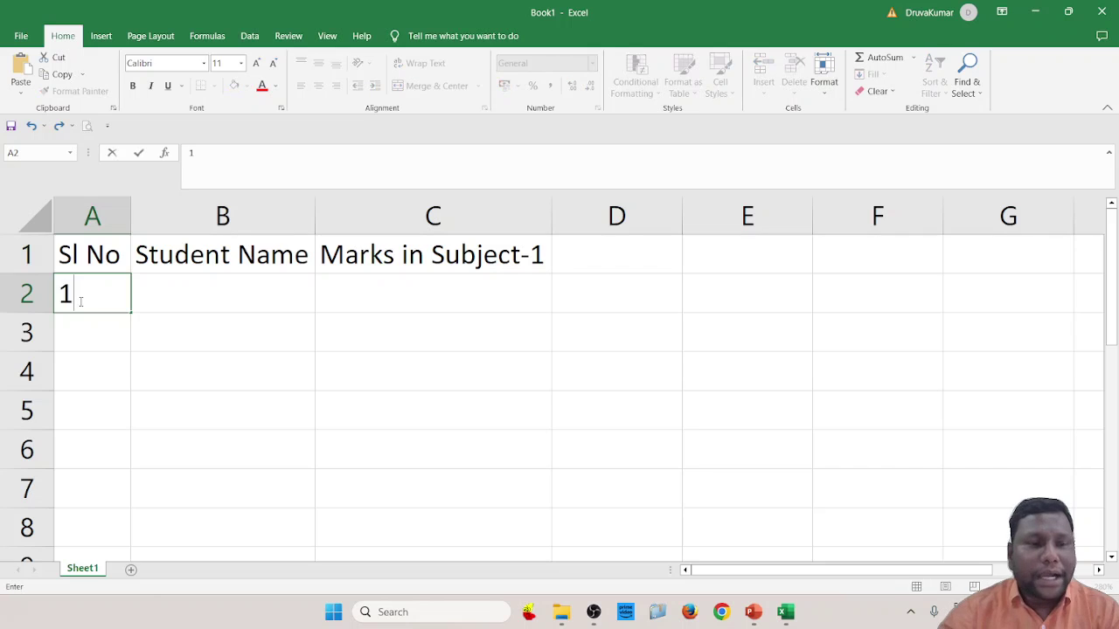
key("Return")
type("2")
key("Return")
type("3")
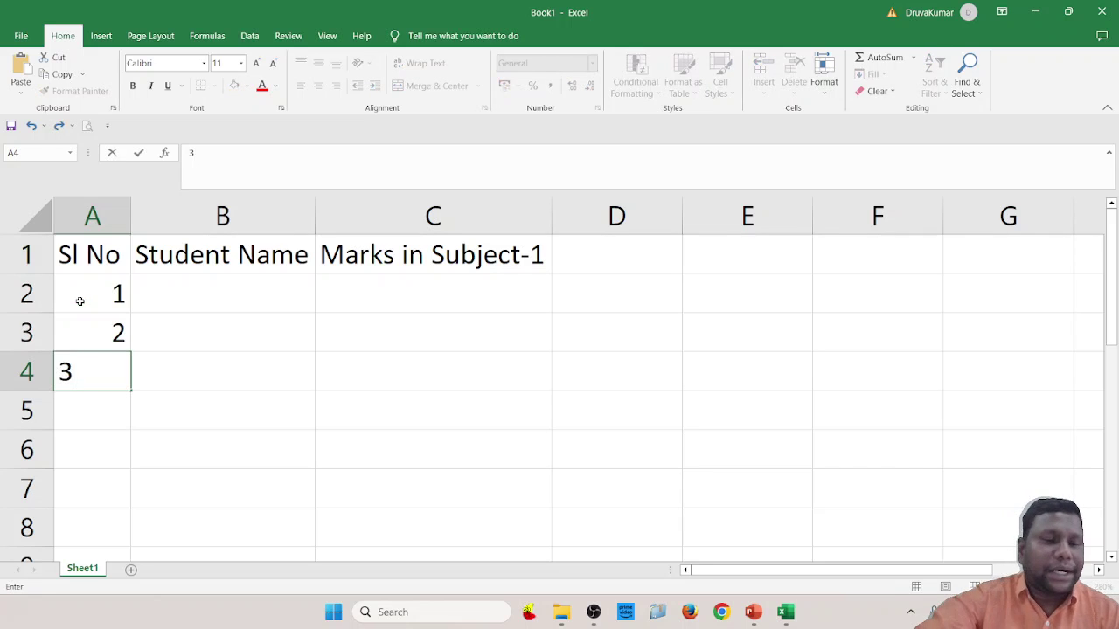
key("Return")
Extend the serial numbers in A2:A4 as a series down to 50 in cell A51
left_click_drag(98, 293, 99, 369)
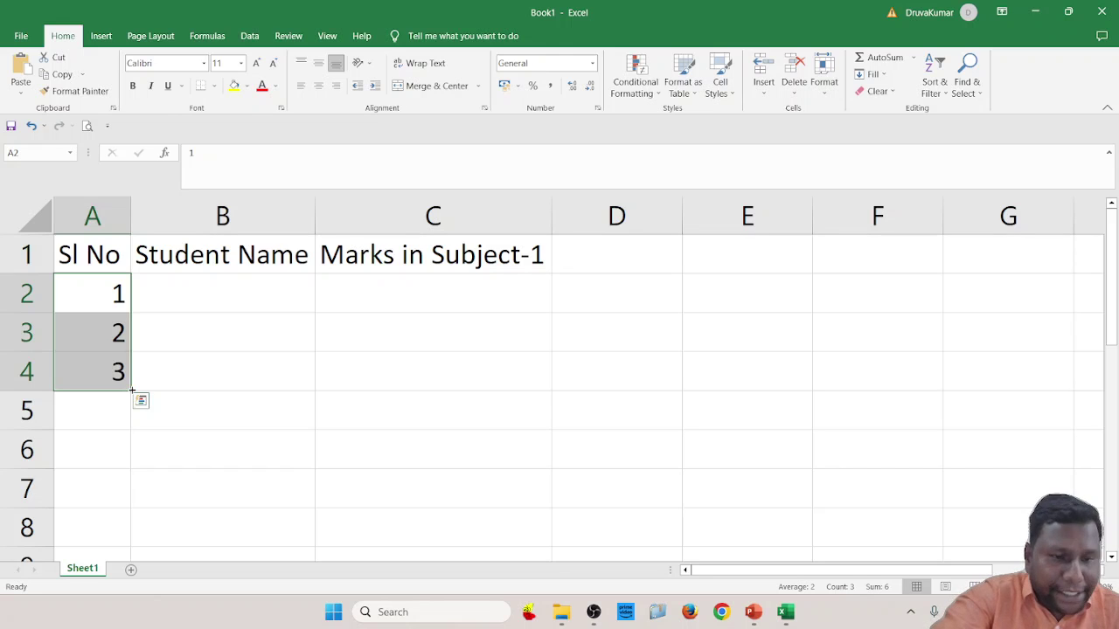
left_click_drag(132, 391, 123, 483)
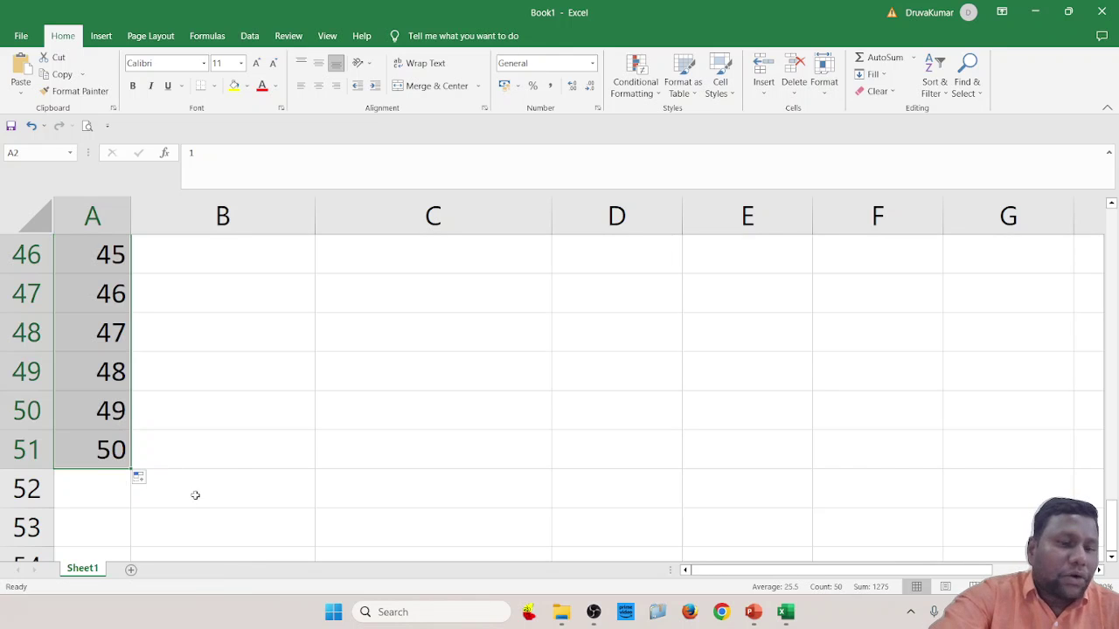
scroll(192, 500, "up", 2)
scroll(192, 502, "up", 13)
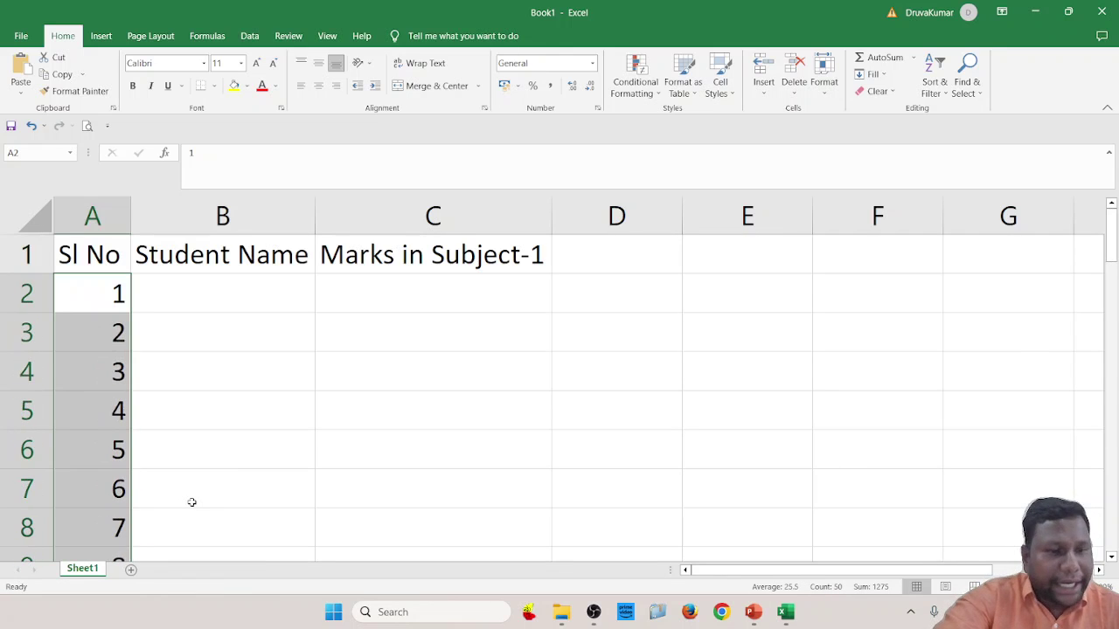
Enter "Student-1" in cell B2 as the first entry under "Student Name"
left_click(202, 303)
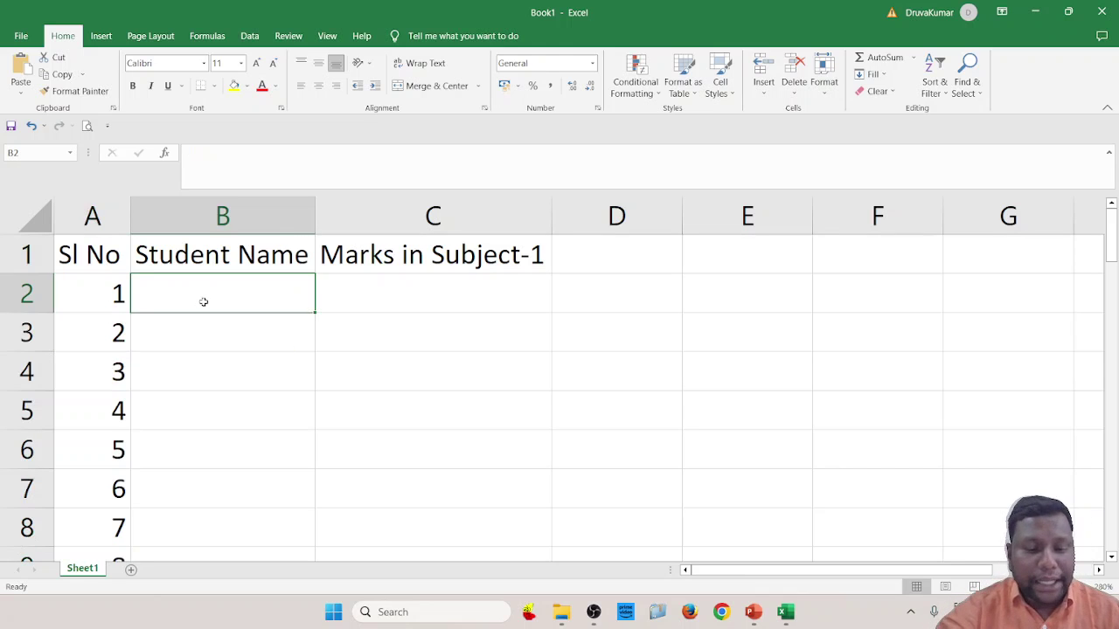
type("Studen")
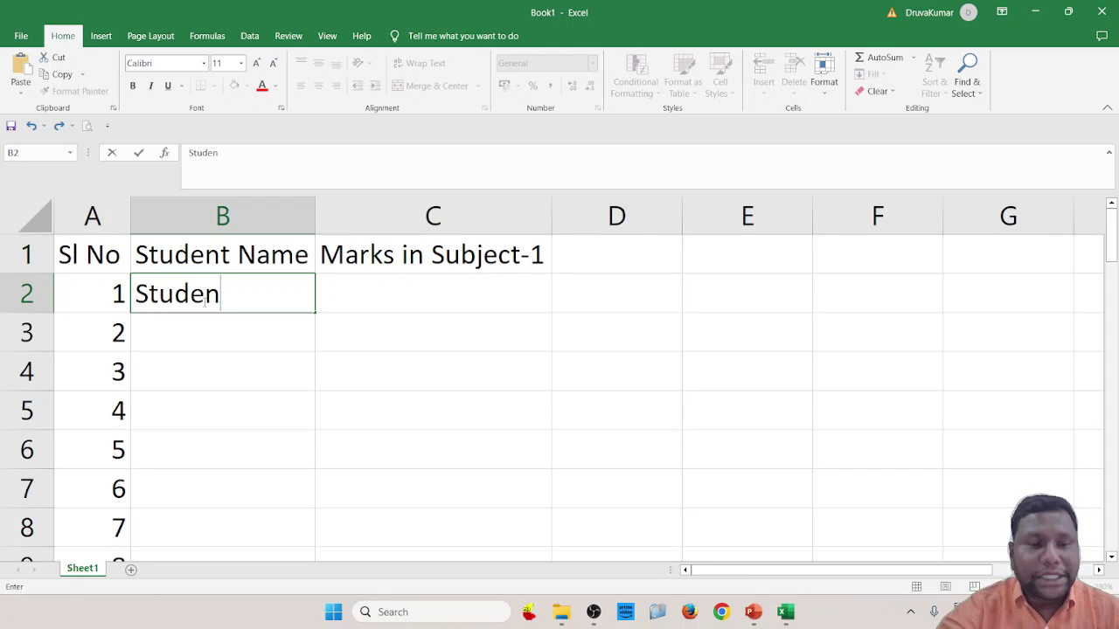
type("t-")
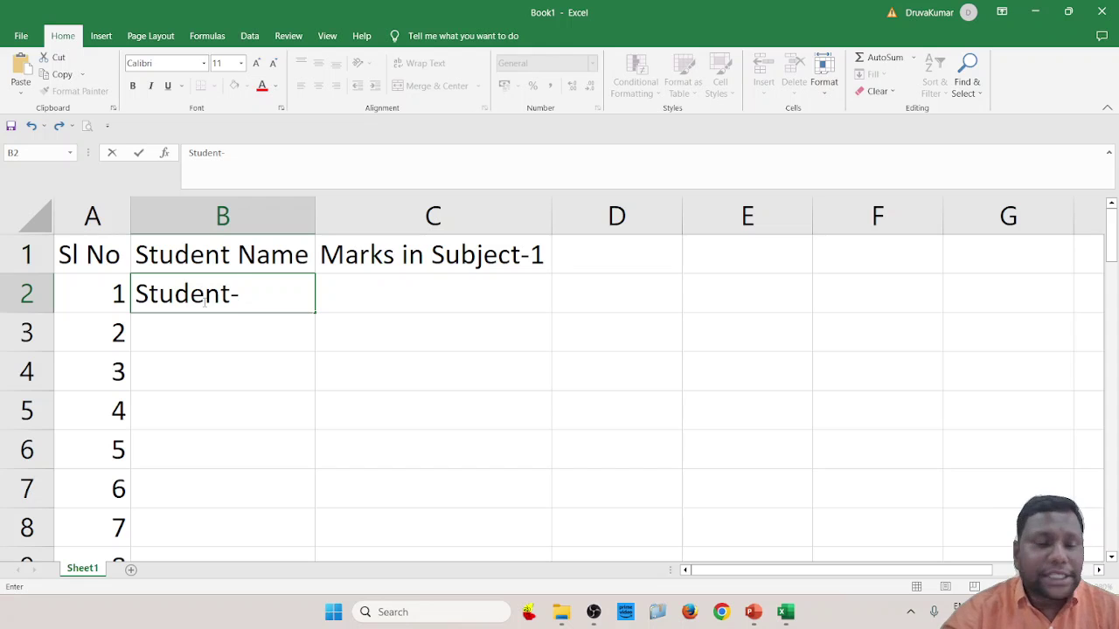
type("1")
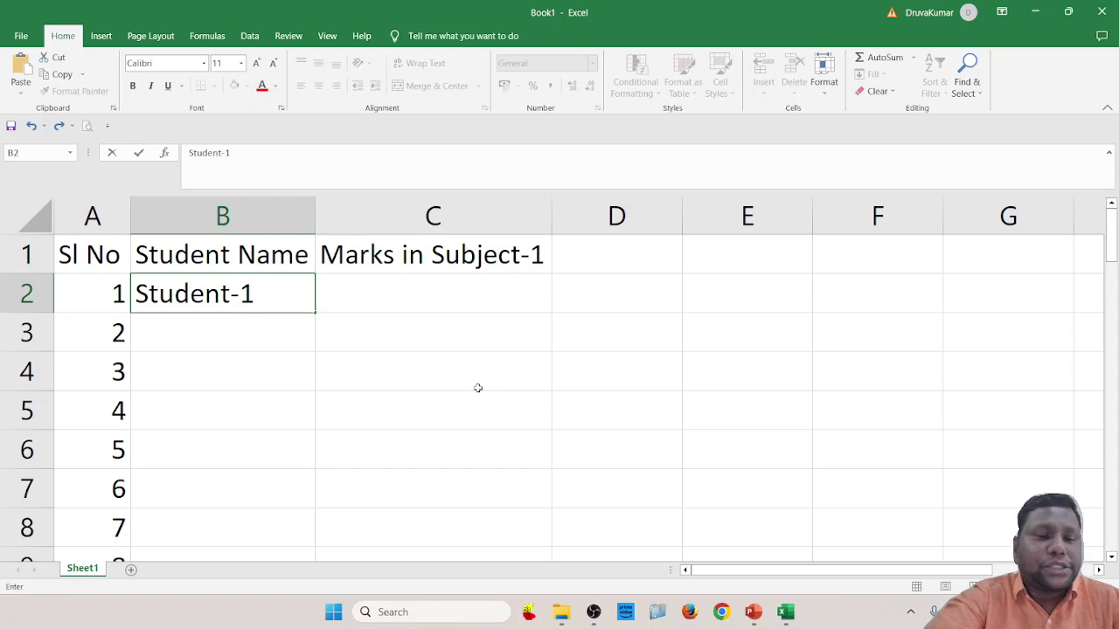
left_click(335, 362)
left_click(218, 256)
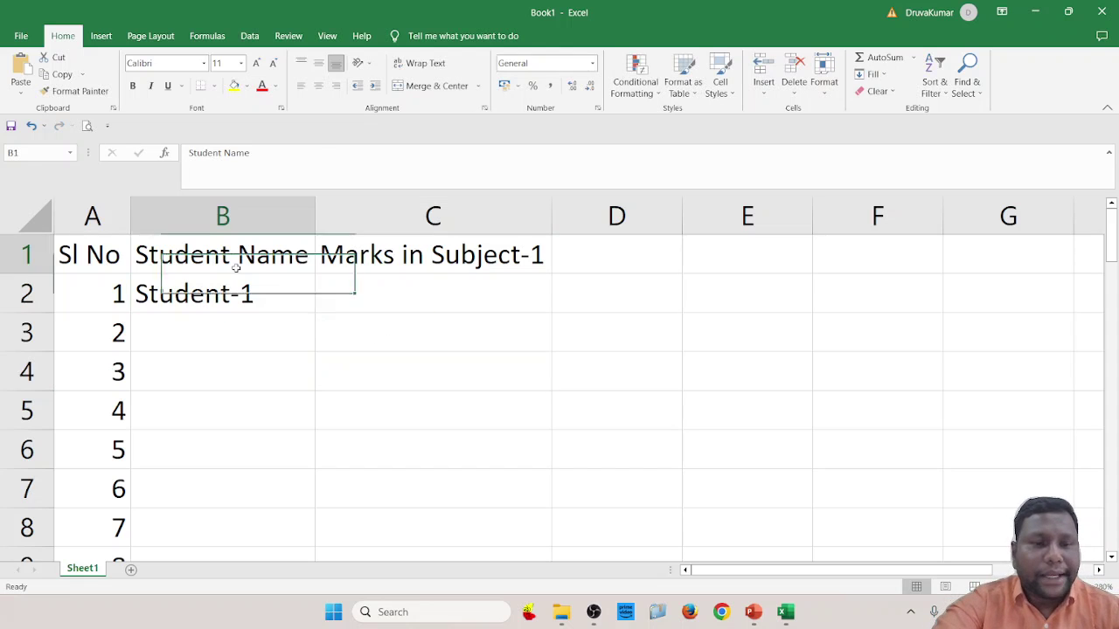
Auto-fill the student names from B2 down to Student-50 in row 51 and check the filled list
left_click(250, 293)
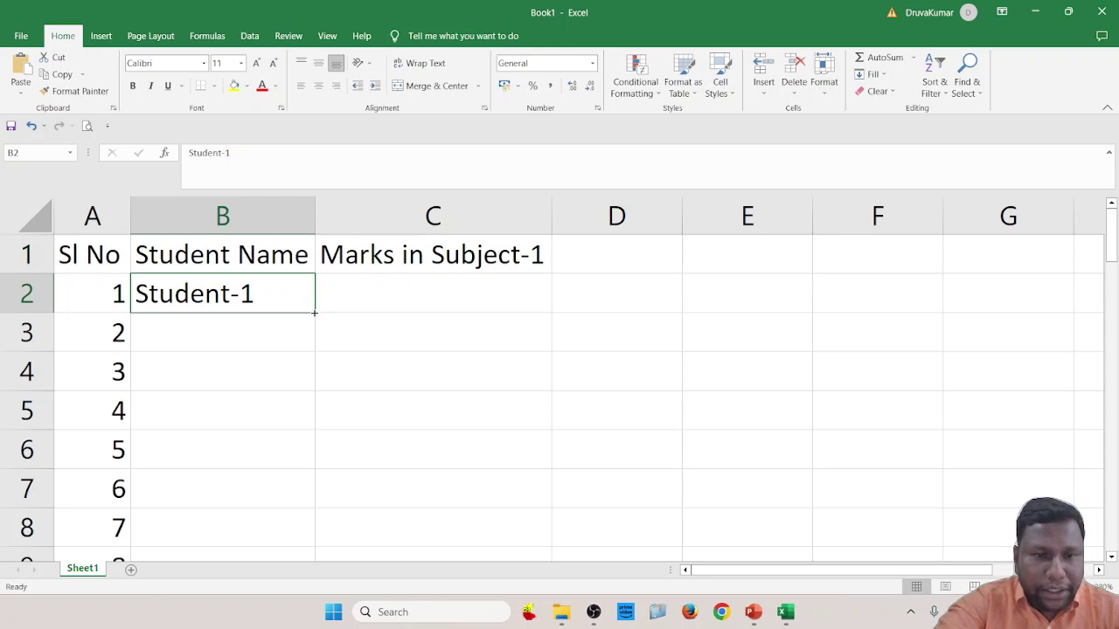
double_click(315, 313)
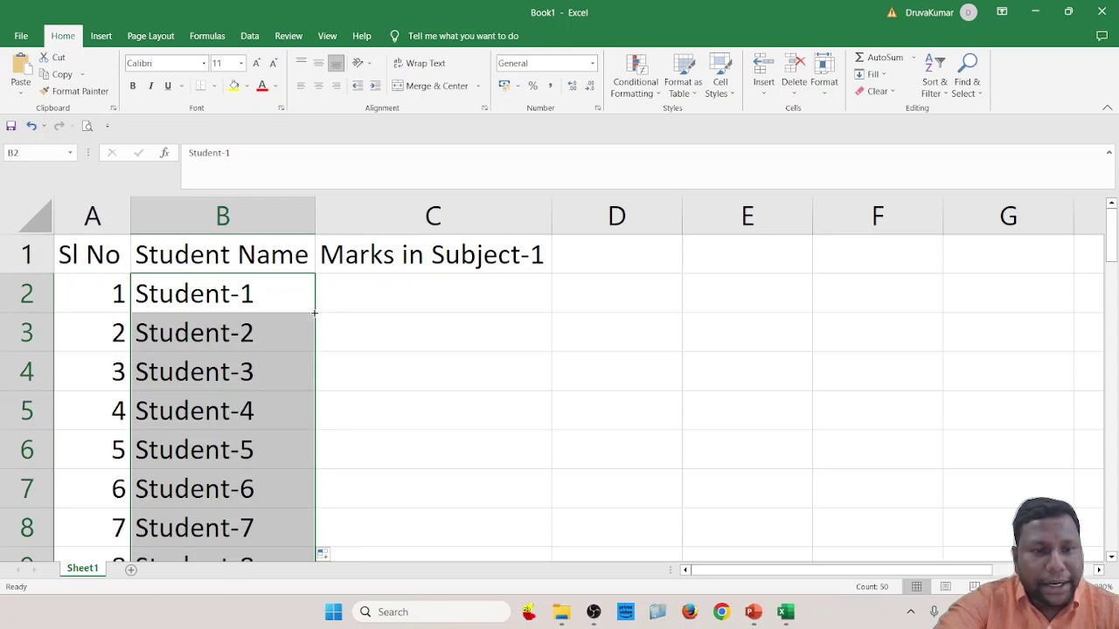
scroll(314, 314, "down", 7)
scroll(306, 340, "down", 8)
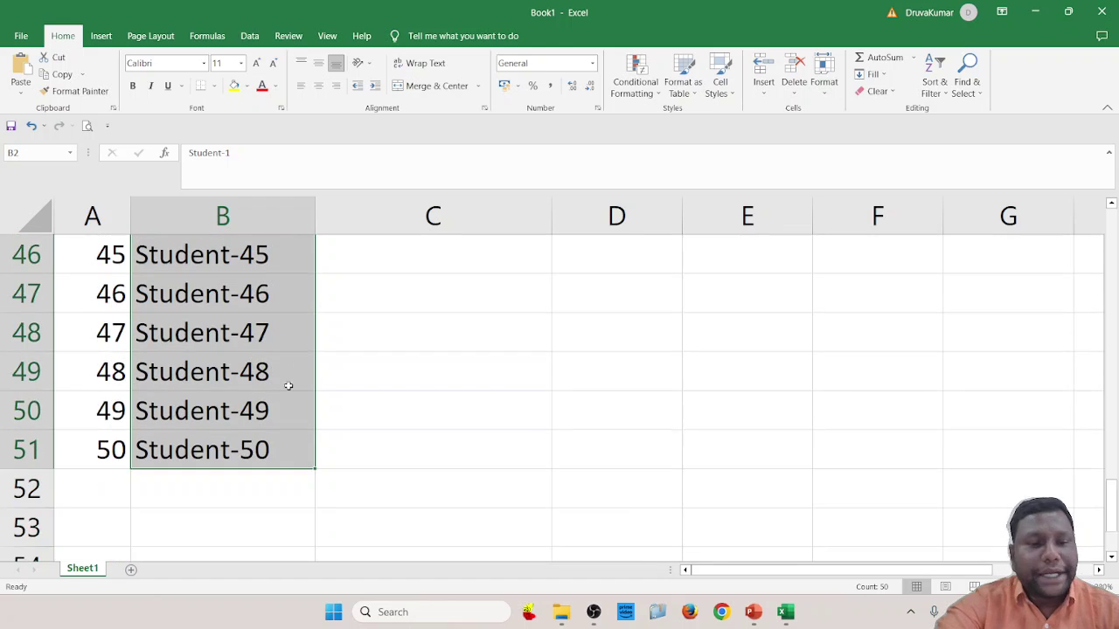
scroll(270, 488, "up", 15)
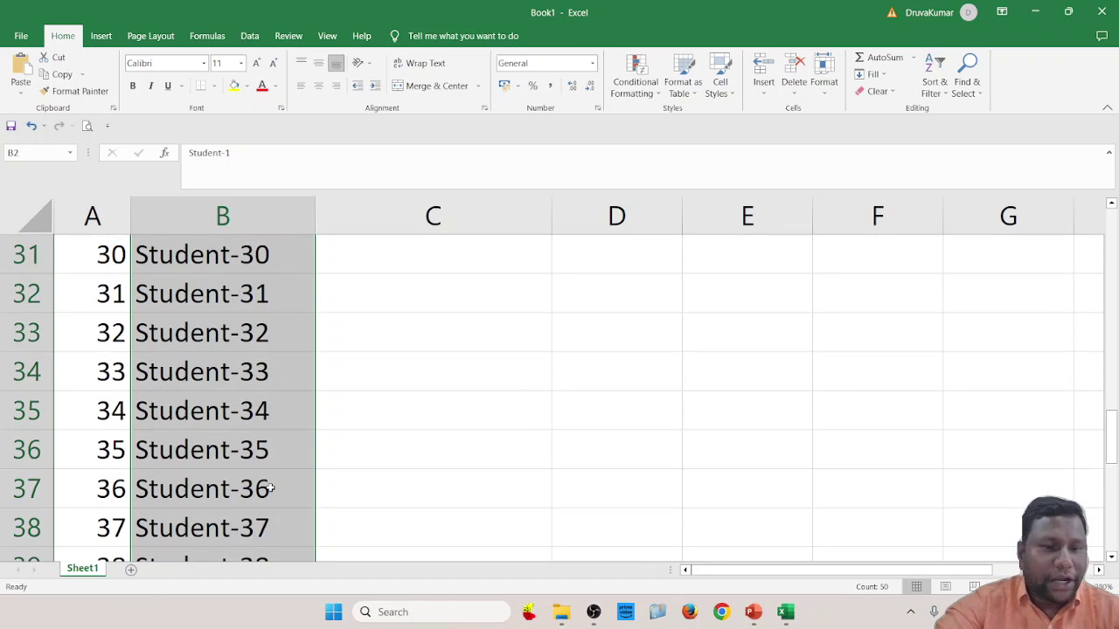
scroll(257, 478, "down", 16)
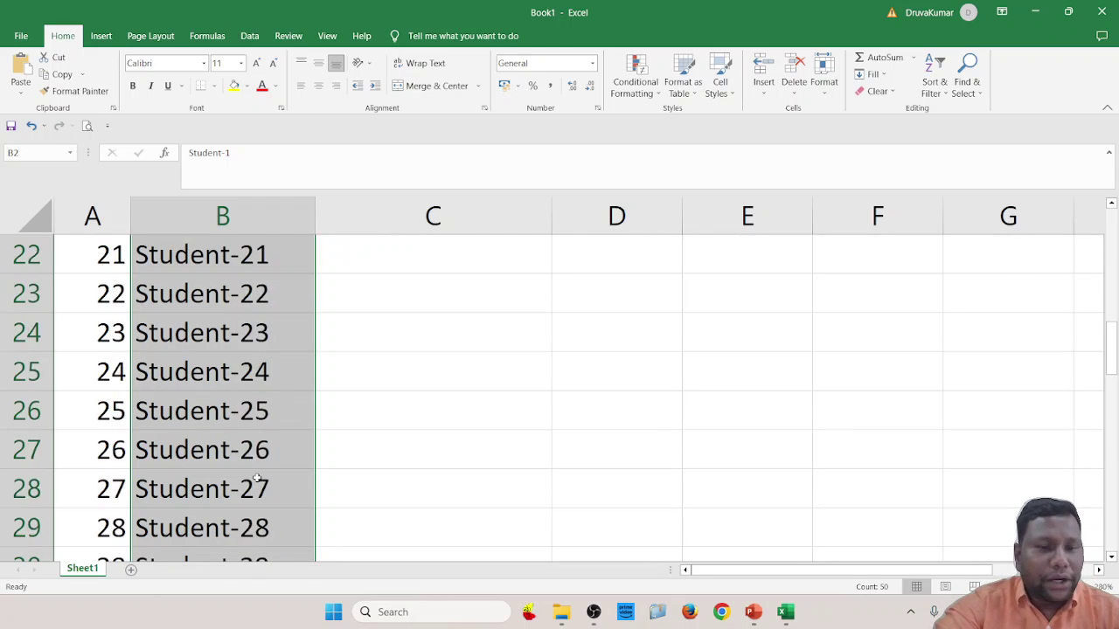
scroll(253, 469, "up", 16)
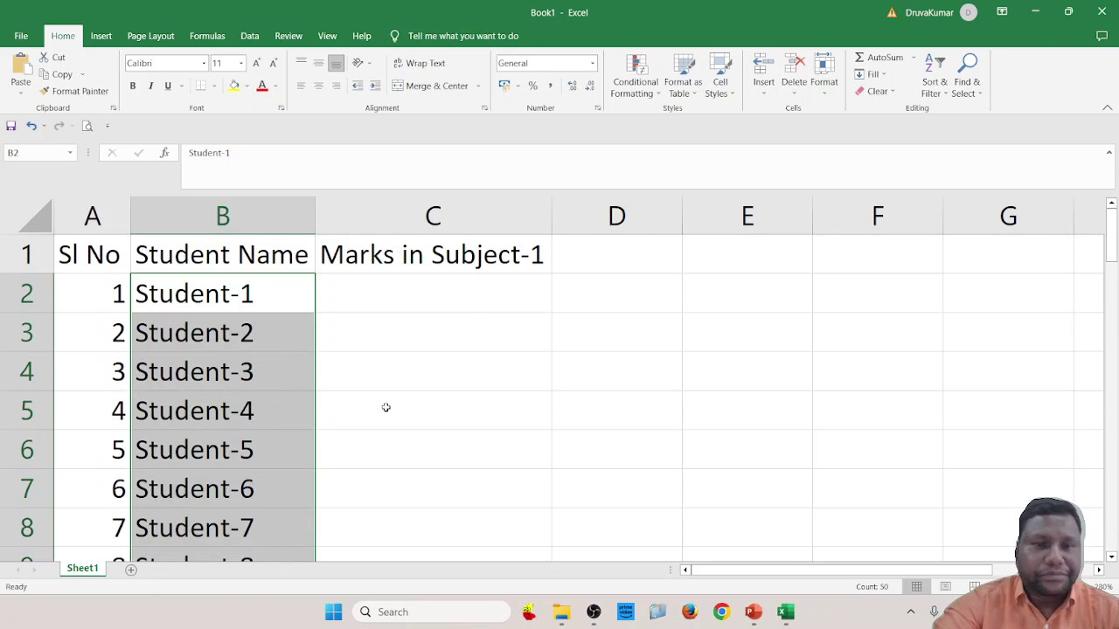
Enter the formula =RANDBETWEEN(0,100) in cell C2 under "Marks in Subject-1"
left_click(460, 299)
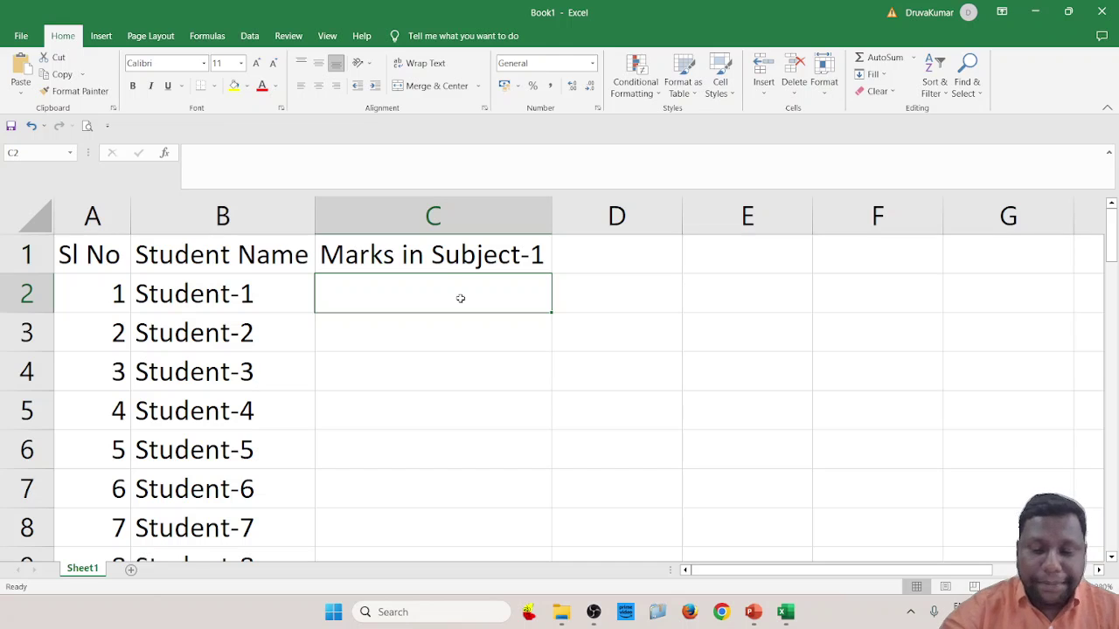
double_click(461, 299)
type("=")
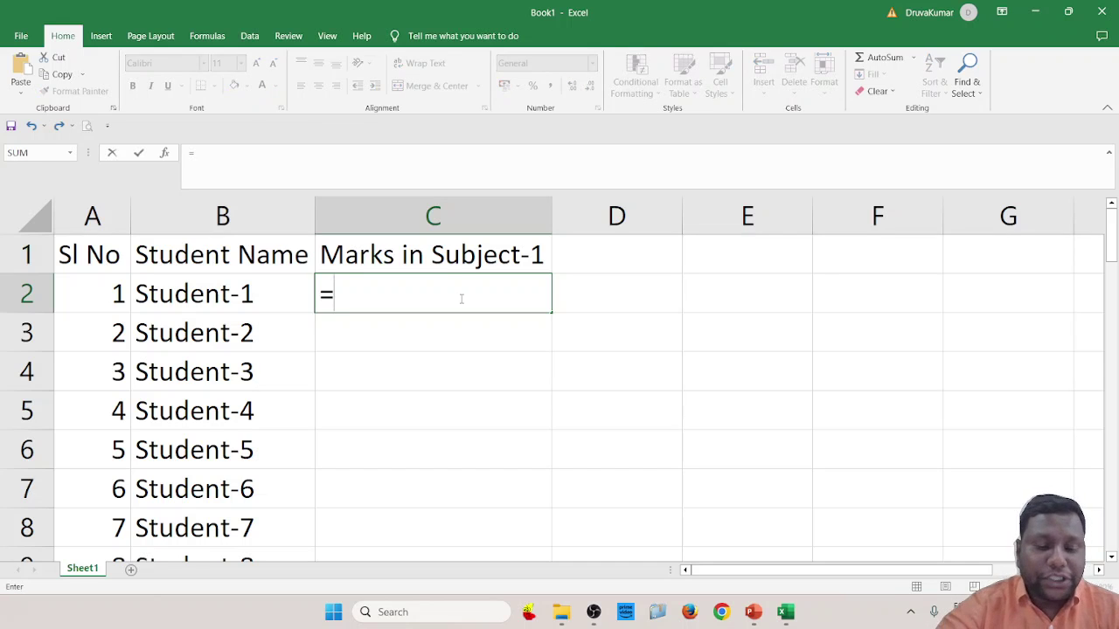
type("ra")
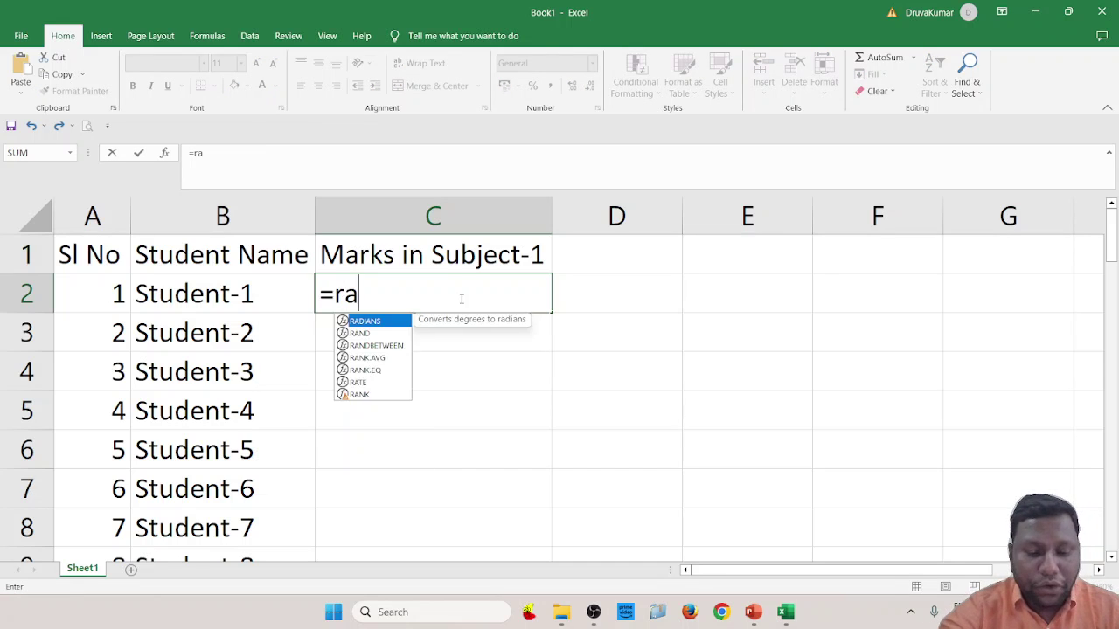
type("nd")
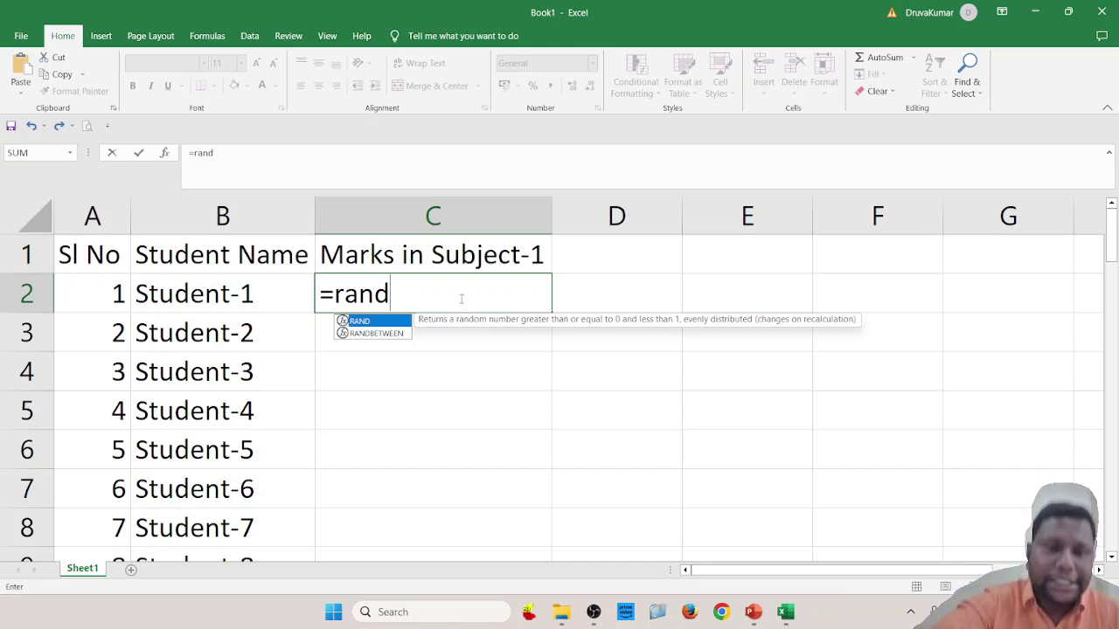
double_click(382, 340)
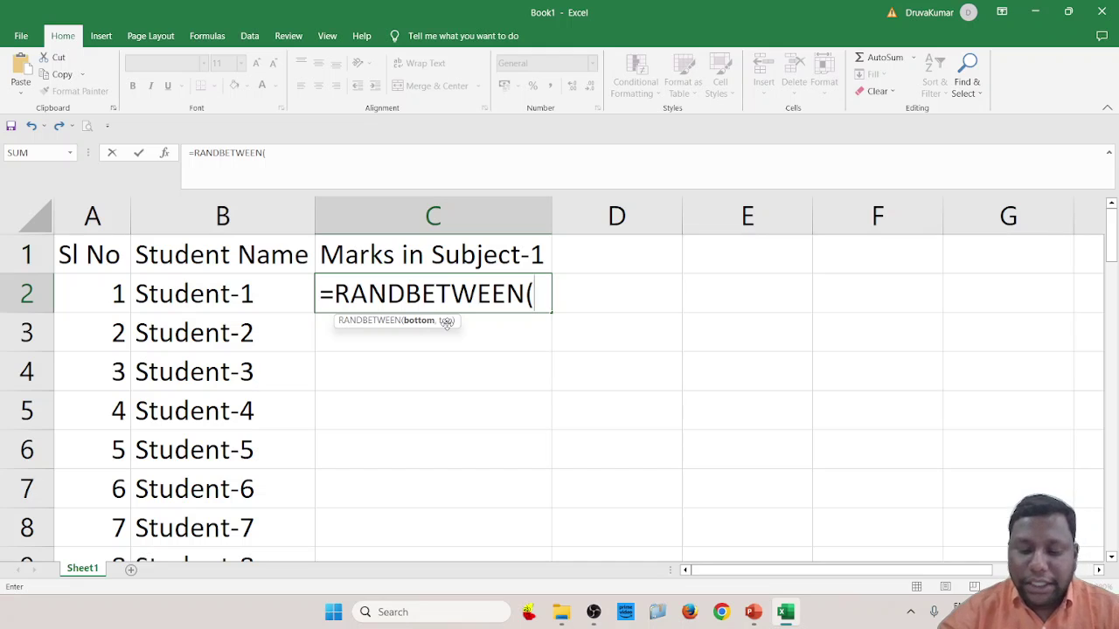
type("0")
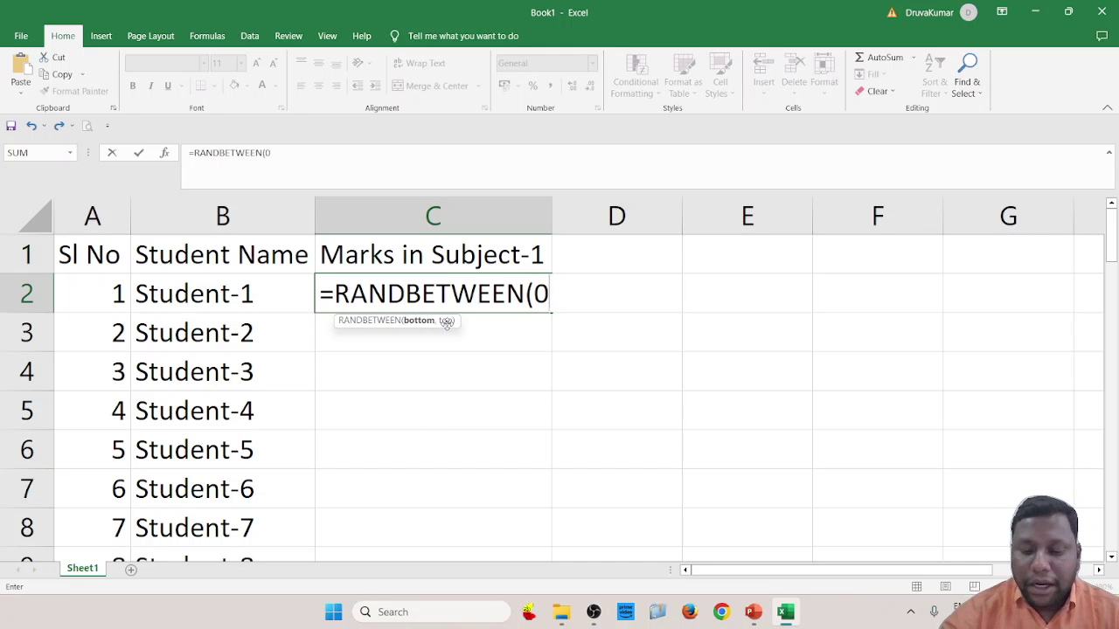
type(",100")
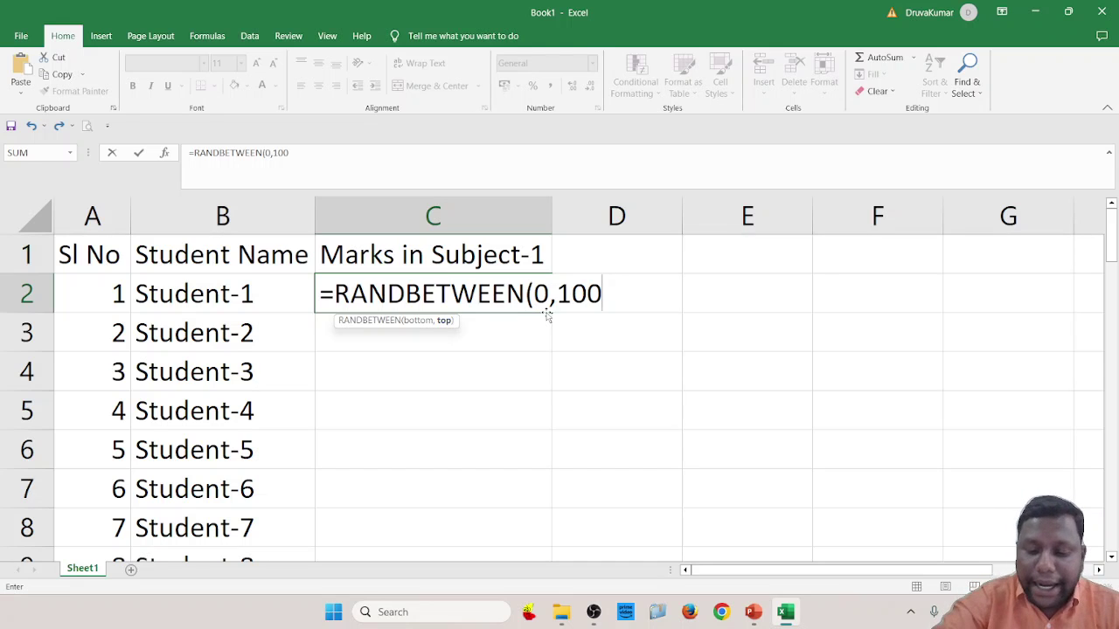
type(")")
key("Return")
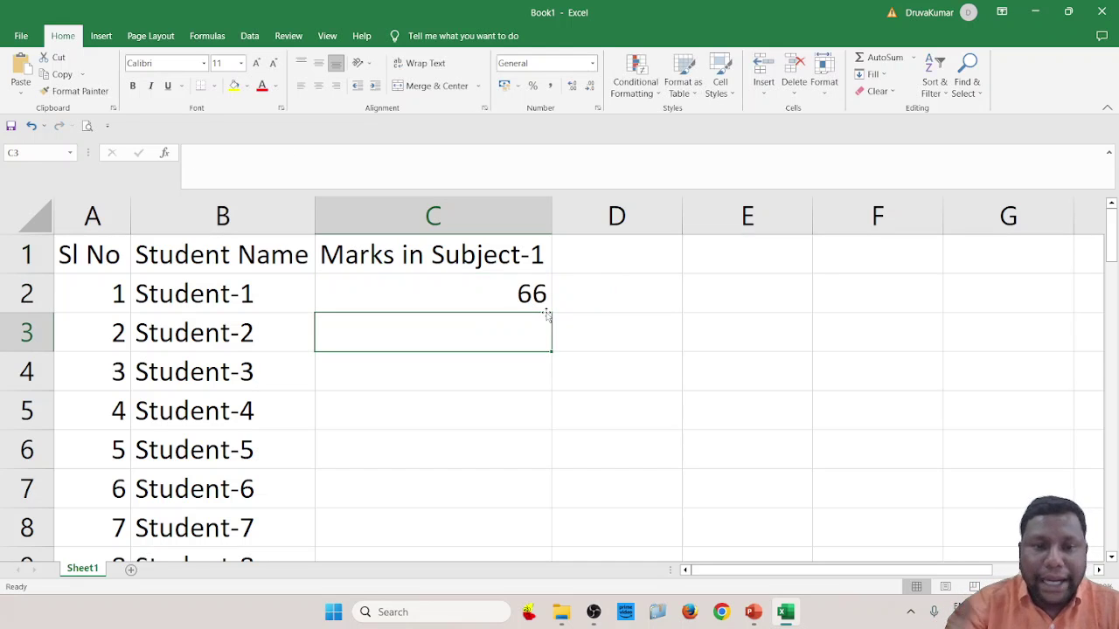
Fill the random marks formula from C2 down to C51 and check the filled column
left_click(504, 294)
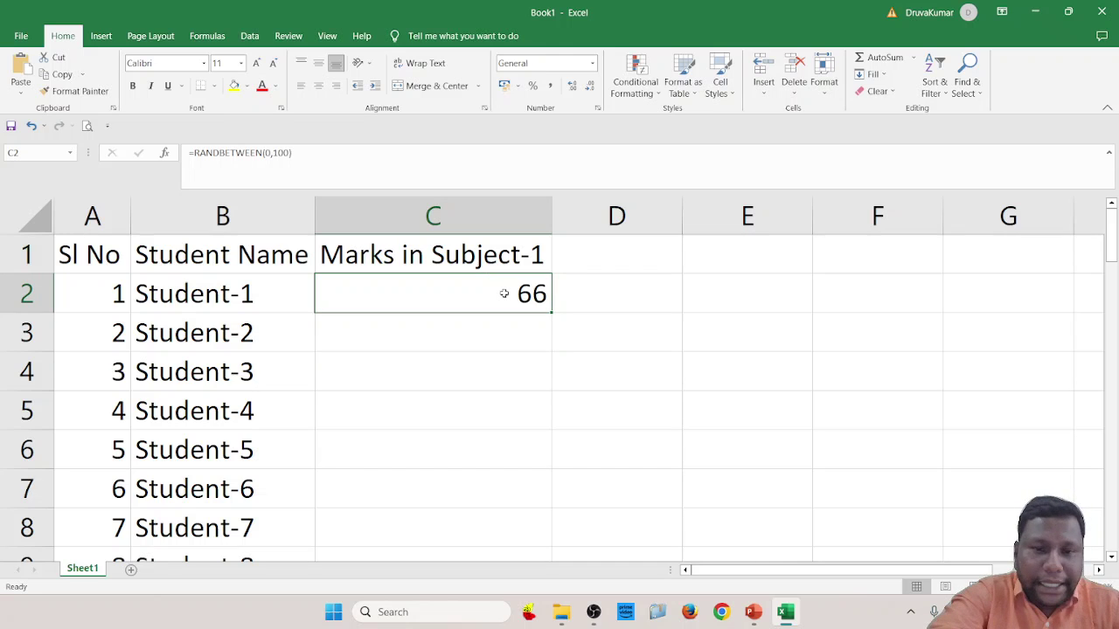
double_click(554, 313)
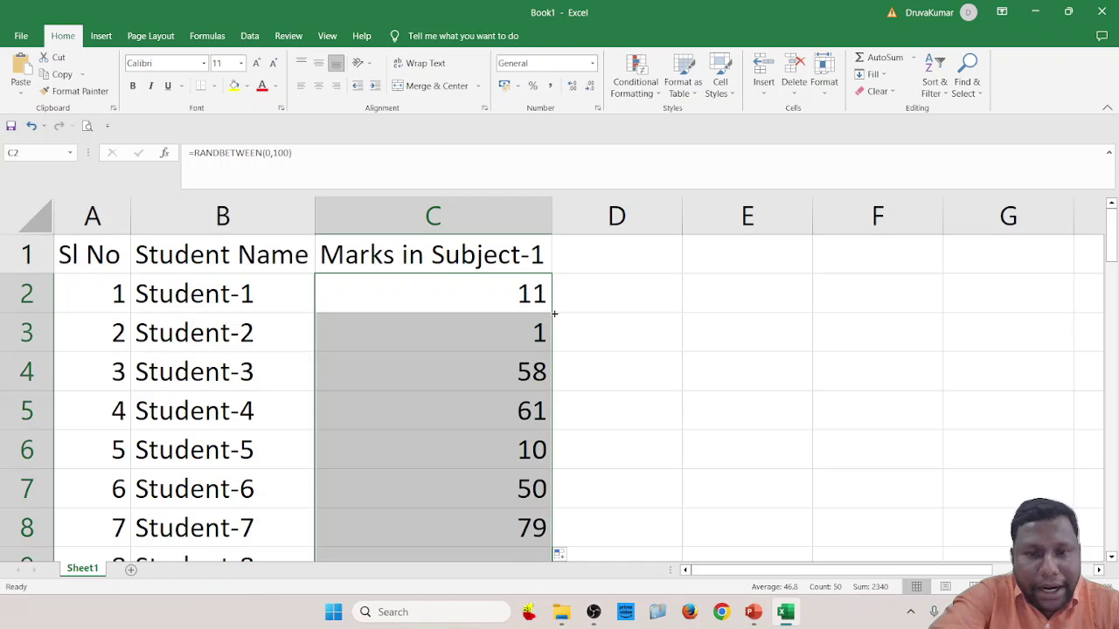
scroll(534, 349, "down", 10)
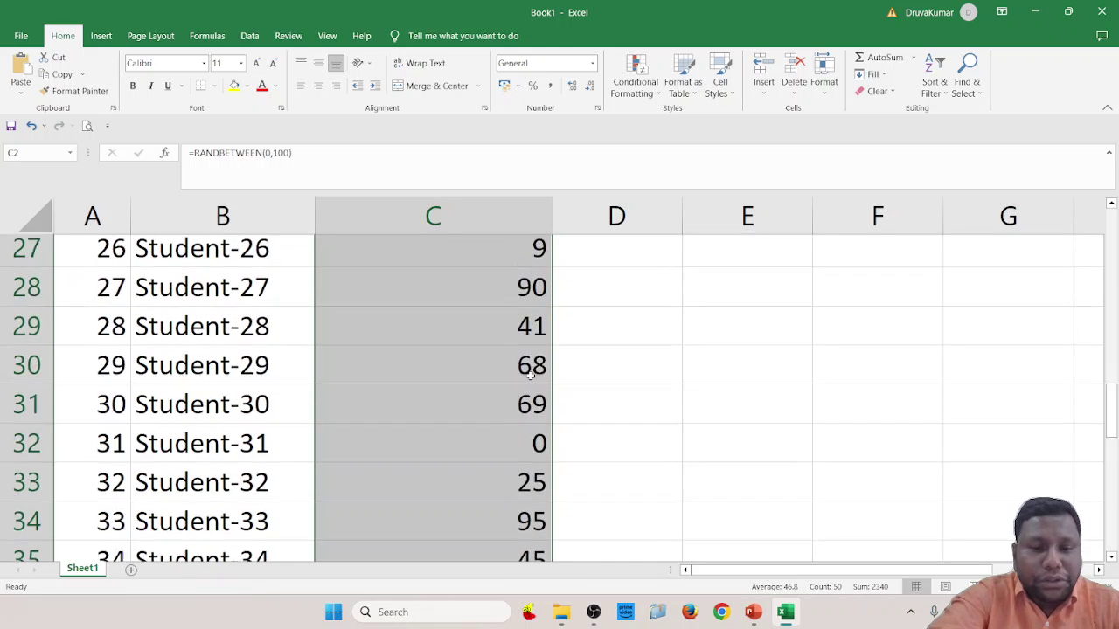
scroll(529, 387, "down", 6)
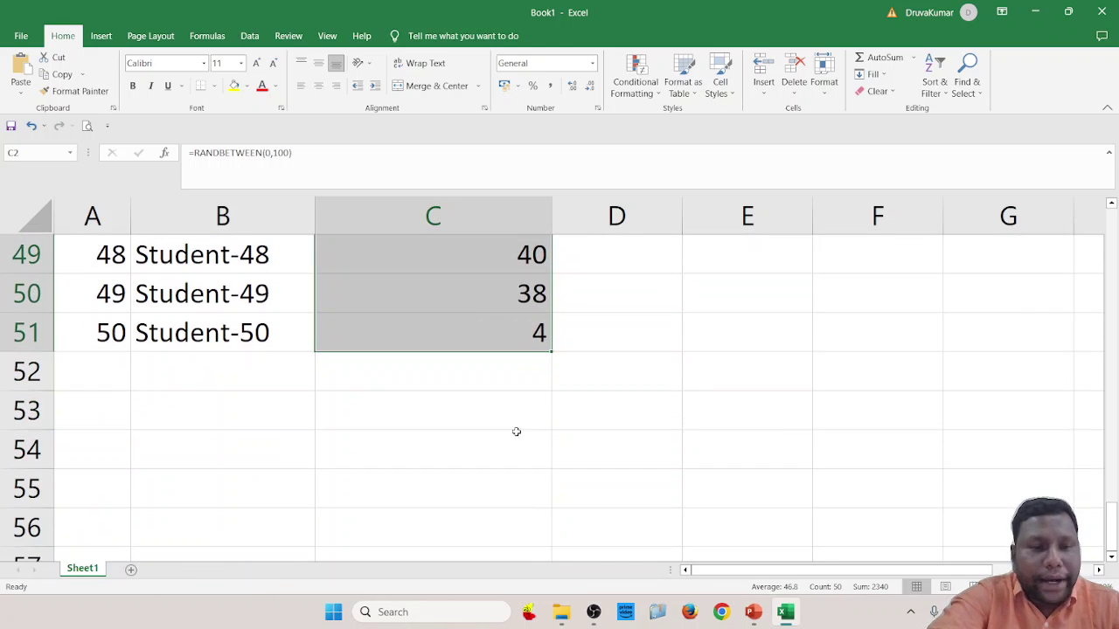
scroll(515, 429, "up", 4)
scroll(515, 434, "up", 12)
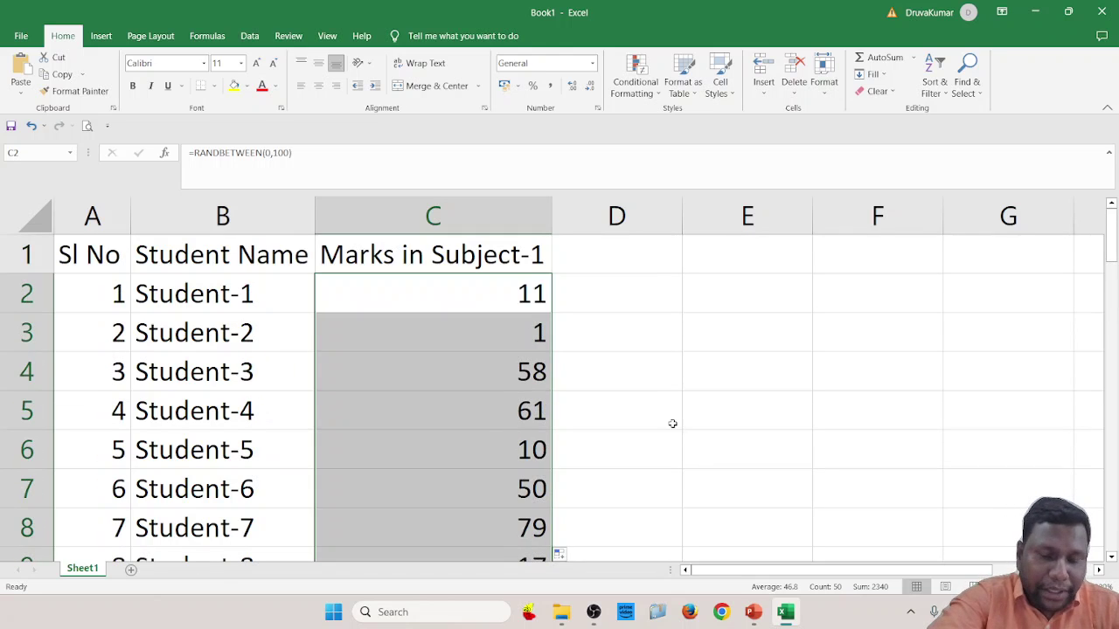
Enter and leave edit mode in several empty cells of columns E and F to examine how the random marks respond
left_click(715, 374)
double_click(715, 374)
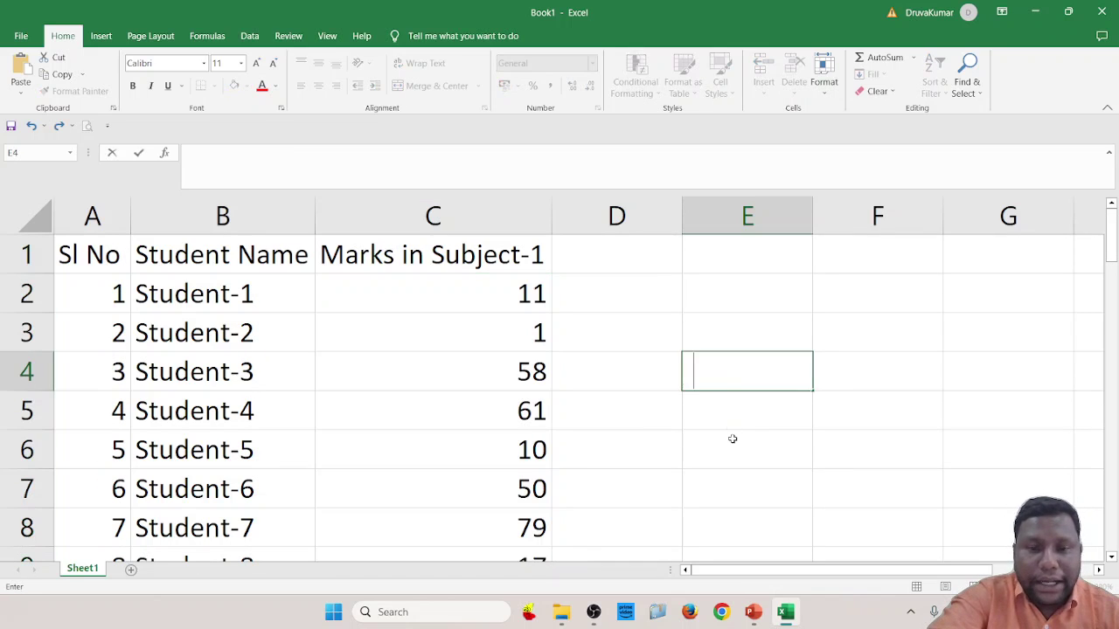
left_click(732, 442)
double_click(761, 320)
left_click(719, 483)
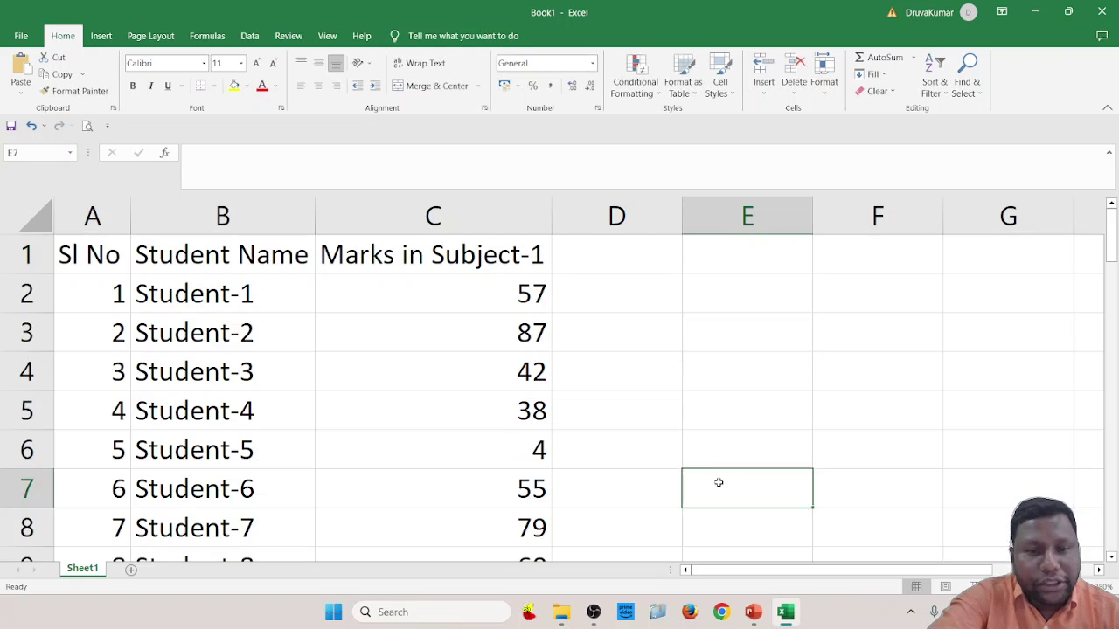
left_click(857, 332)
double_click(846, 345)
left_click(771, 464)
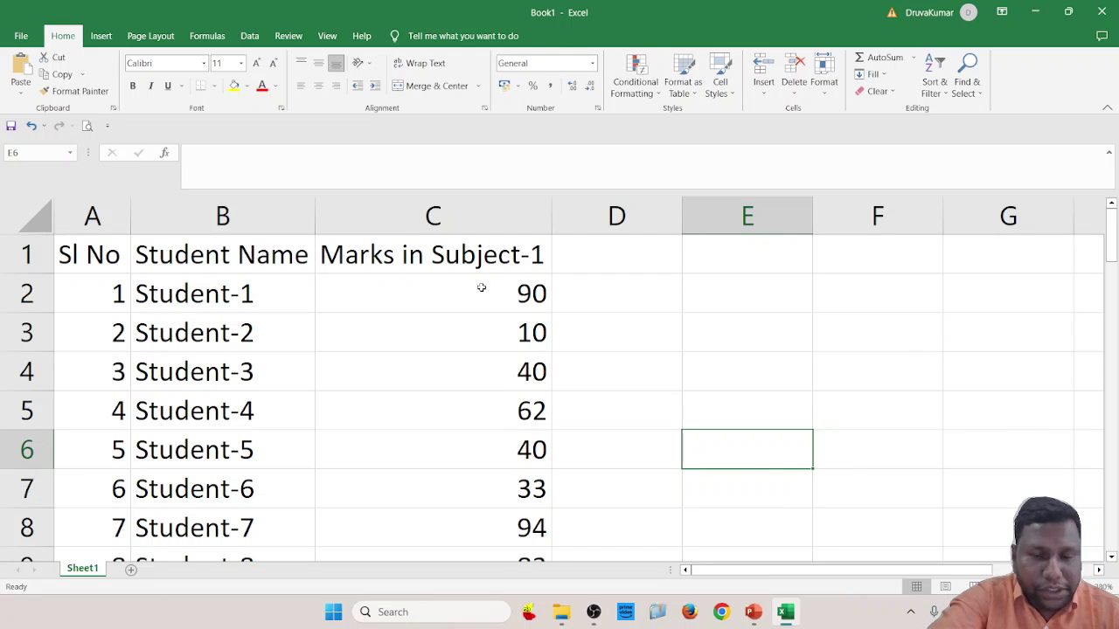
Replace the formulas in C2:C51 with plain values by copying the range and pasting values in place, and check the marks for recalculation
left_click_drag(481, 288, 528, 471)
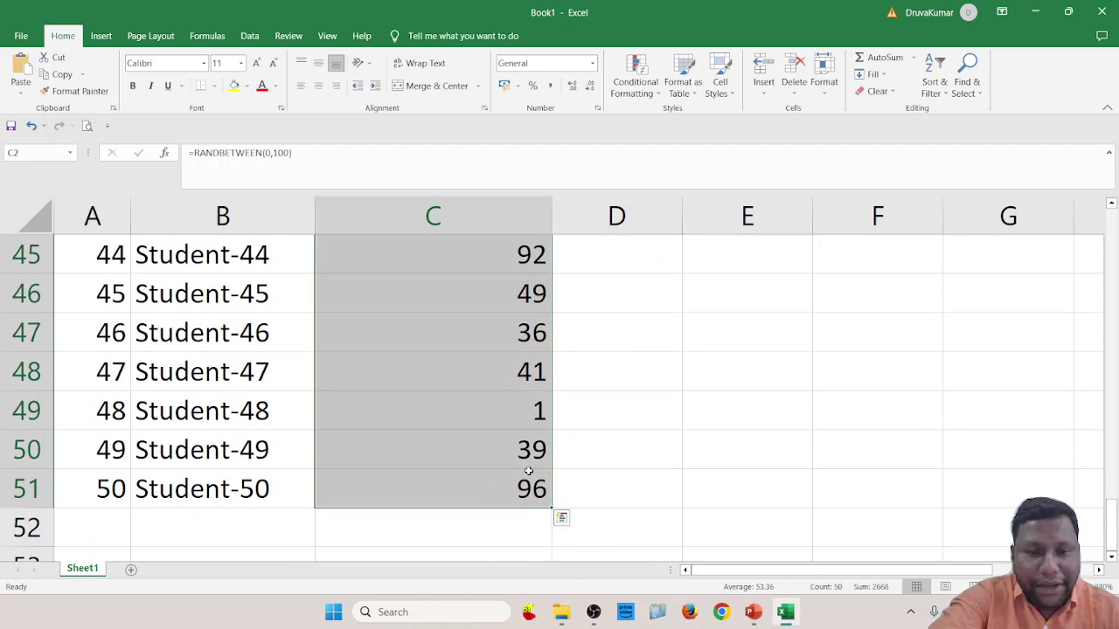
scroll(680, 465, "up", 15)
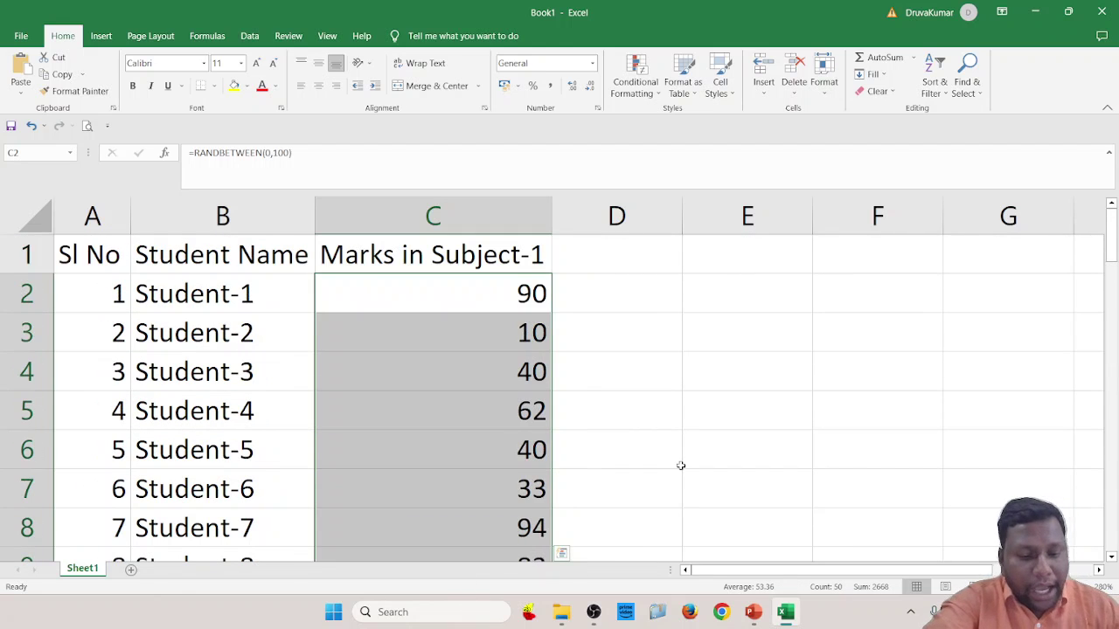
key("ctrl+c")
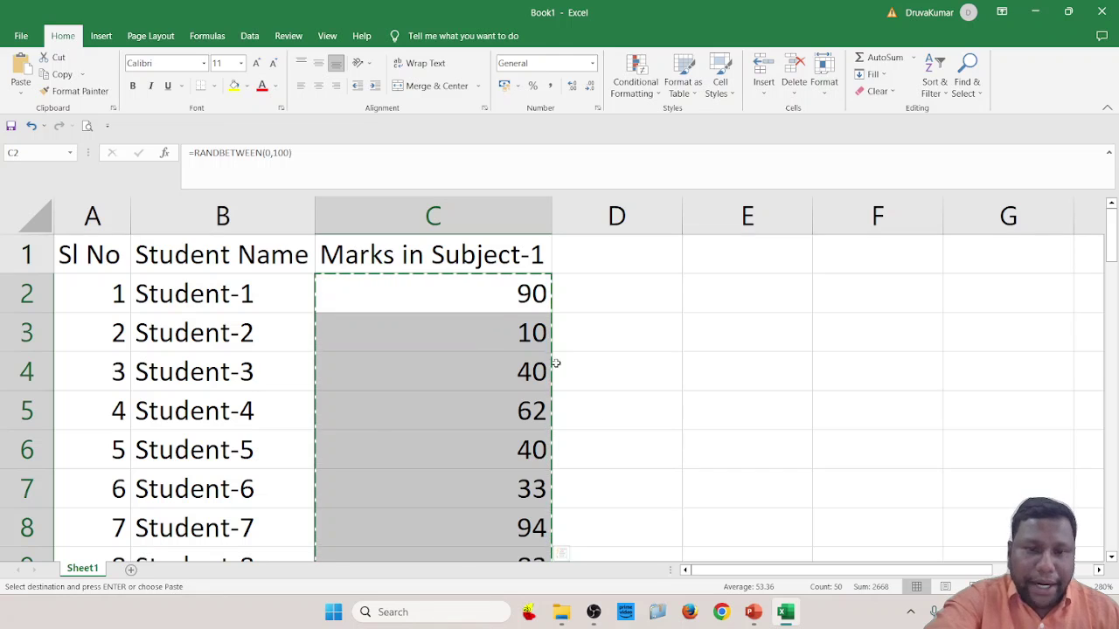
left_click(480, 295)
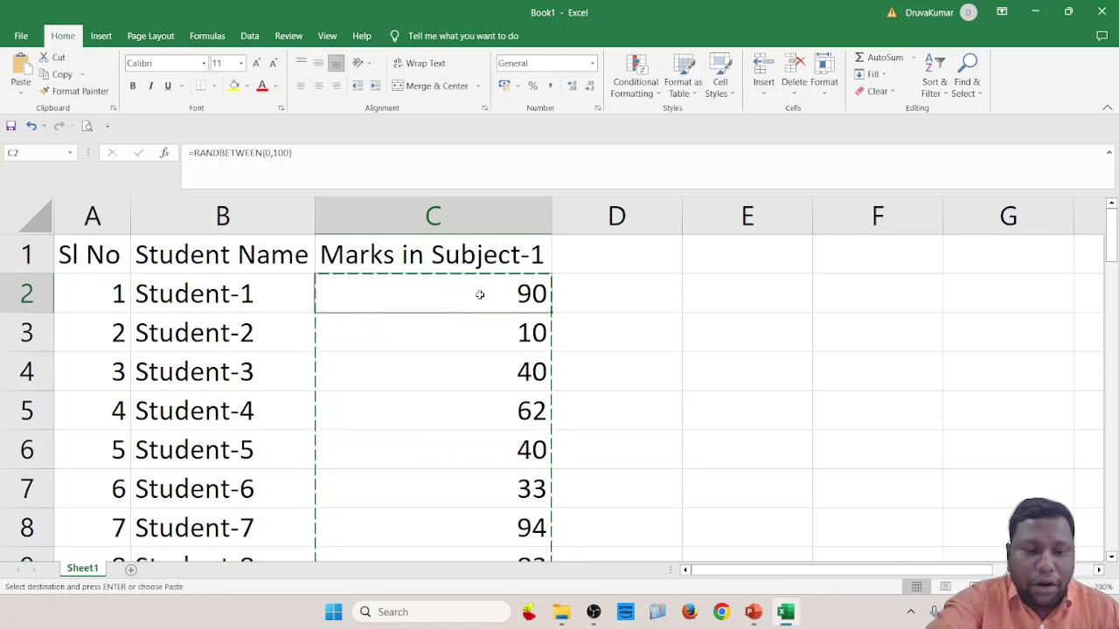
key("ctrl+v")
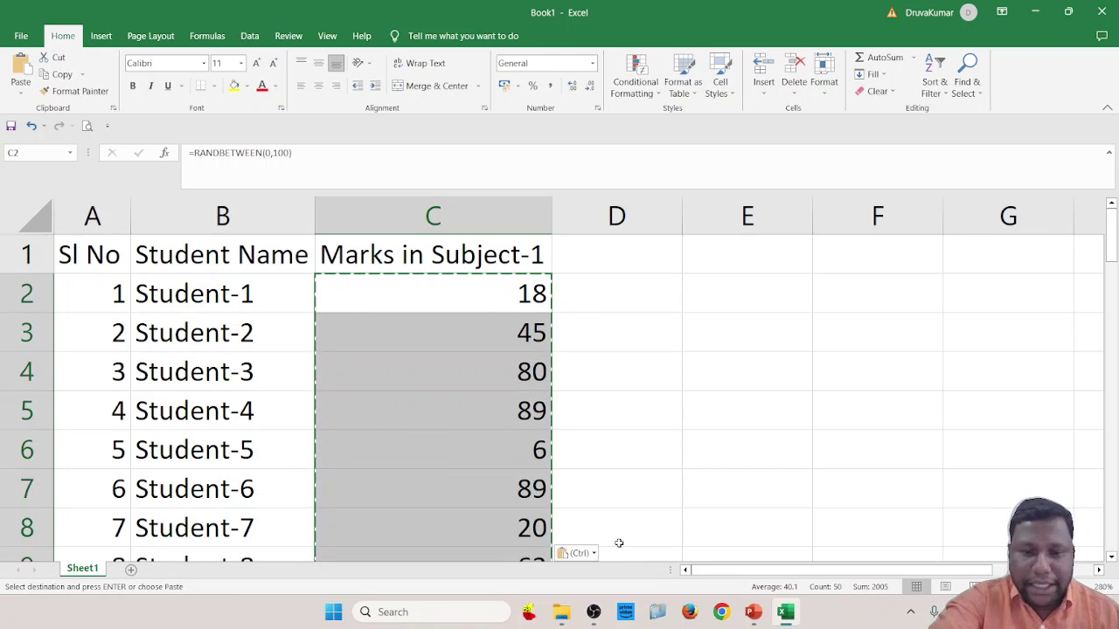
left_click(584, 553)
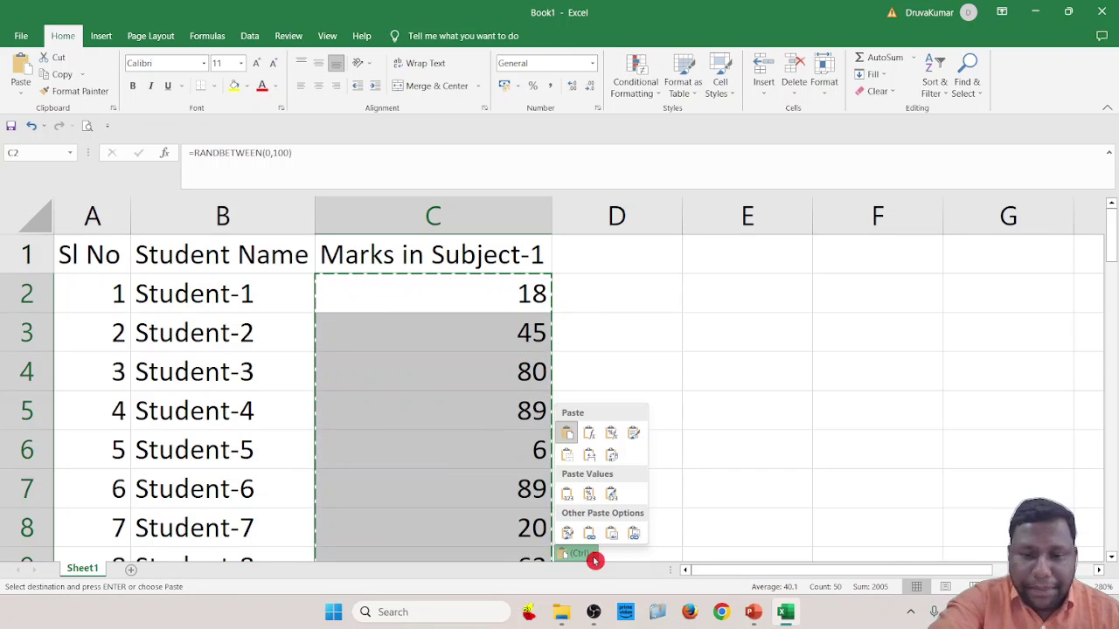
left_click(571, 507)
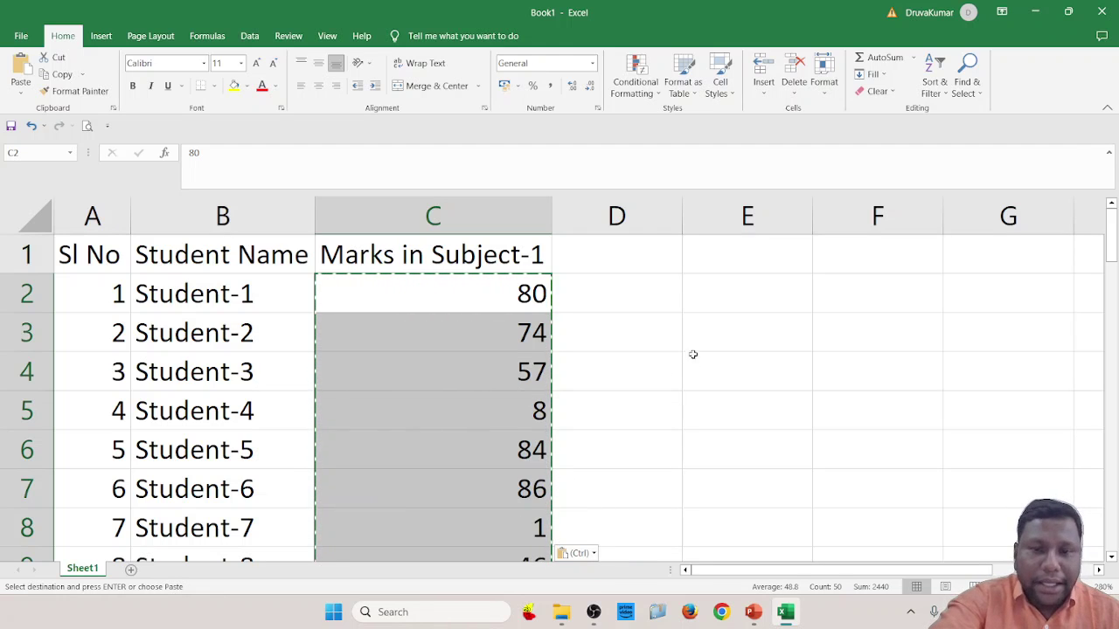
left_click(744, 387)
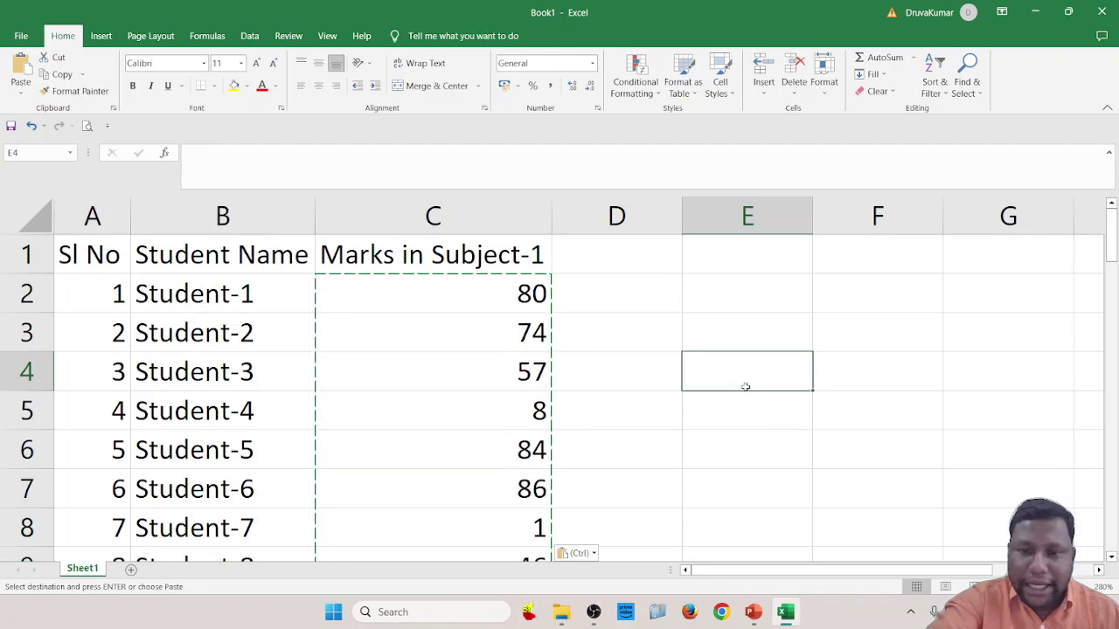
left_click(766, 470)
left_click(751, 361)
left_click(778, 328)
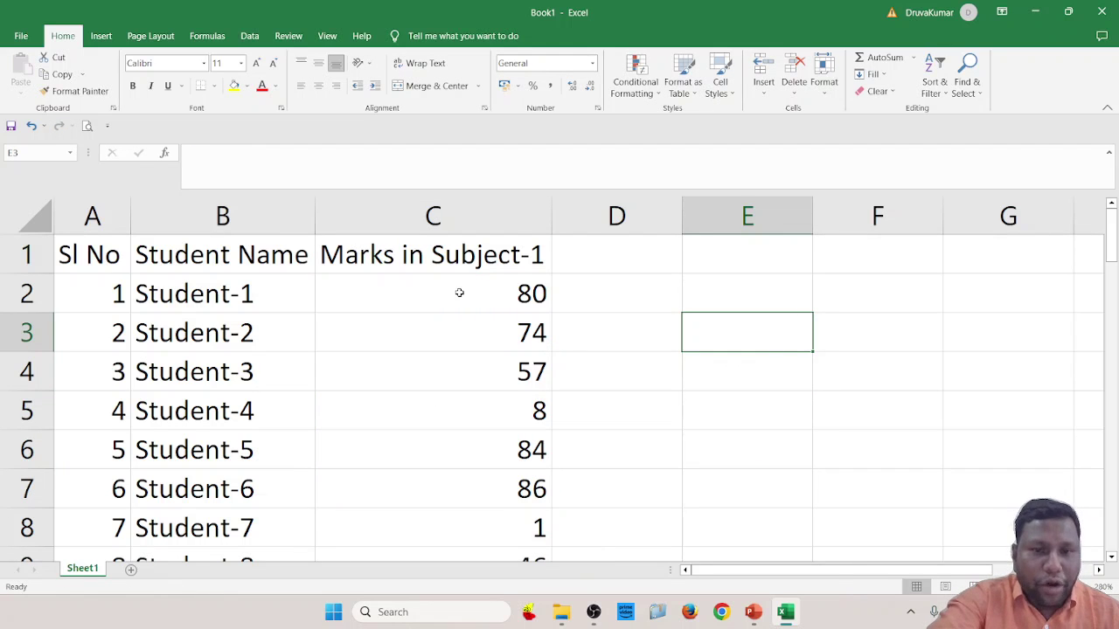
Copy the marks in C2:C51 again and paste them back at C2, applying the Values option after pasting
left_click_drag(458, 292, 455, 517)
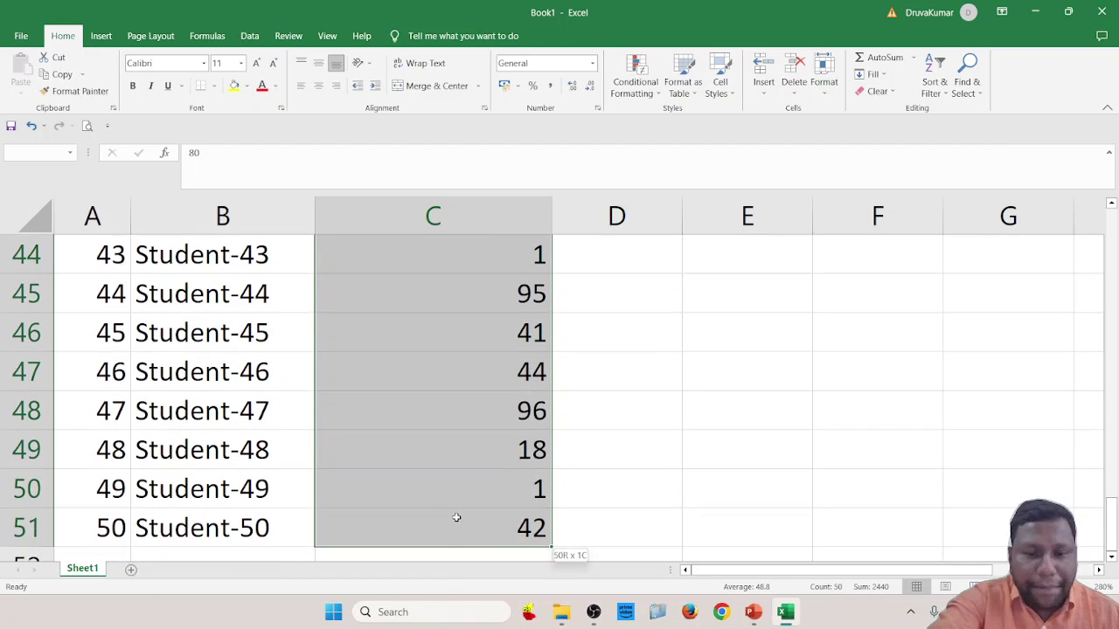
key("ctrl+c")
scroll(457, 515, "up", 14)
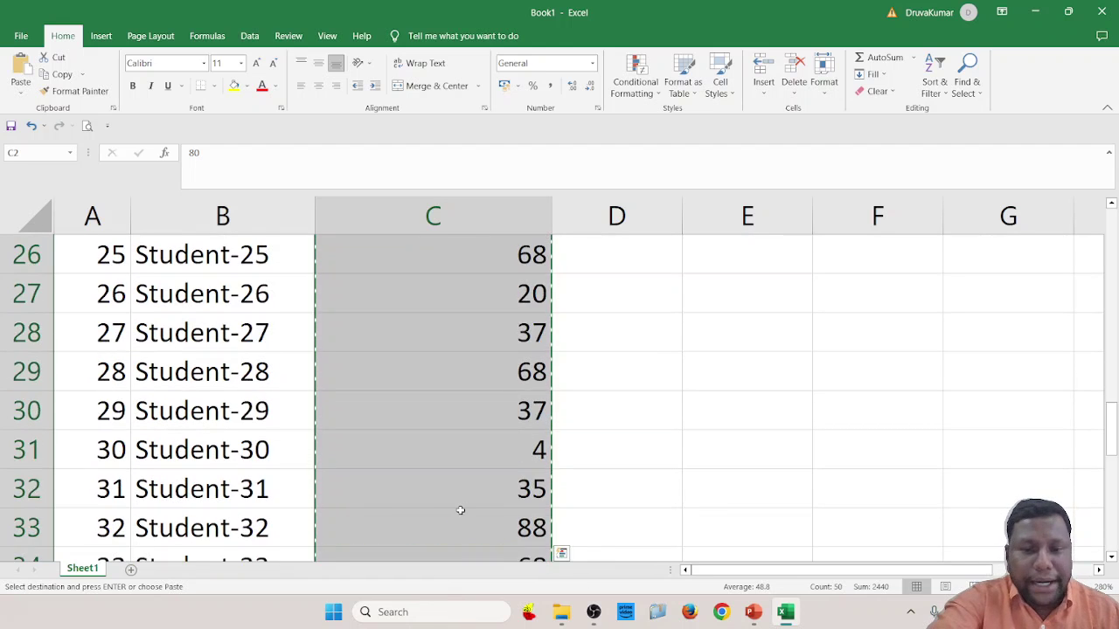
left_click(452, 294)
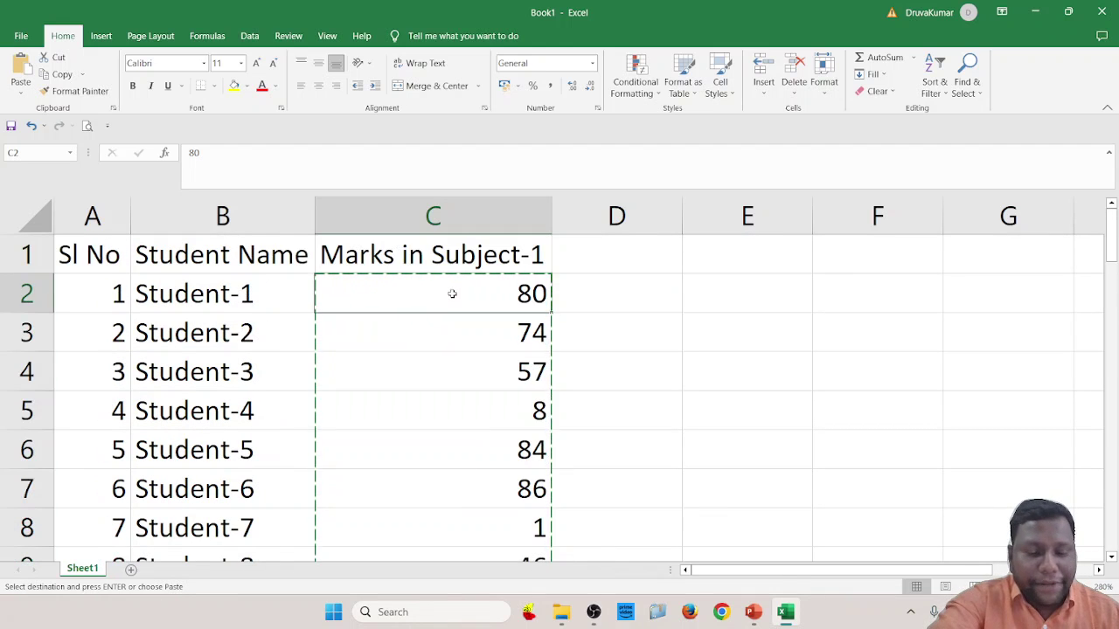
key("ctrl+v")
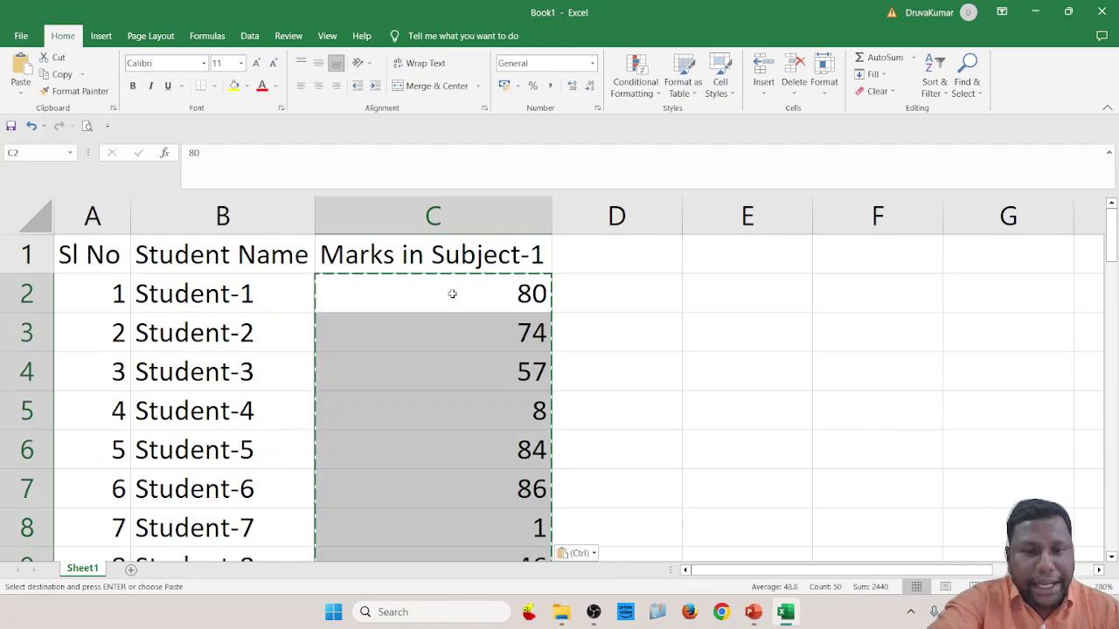
left_click(592, 558)
left_click(568, 495)
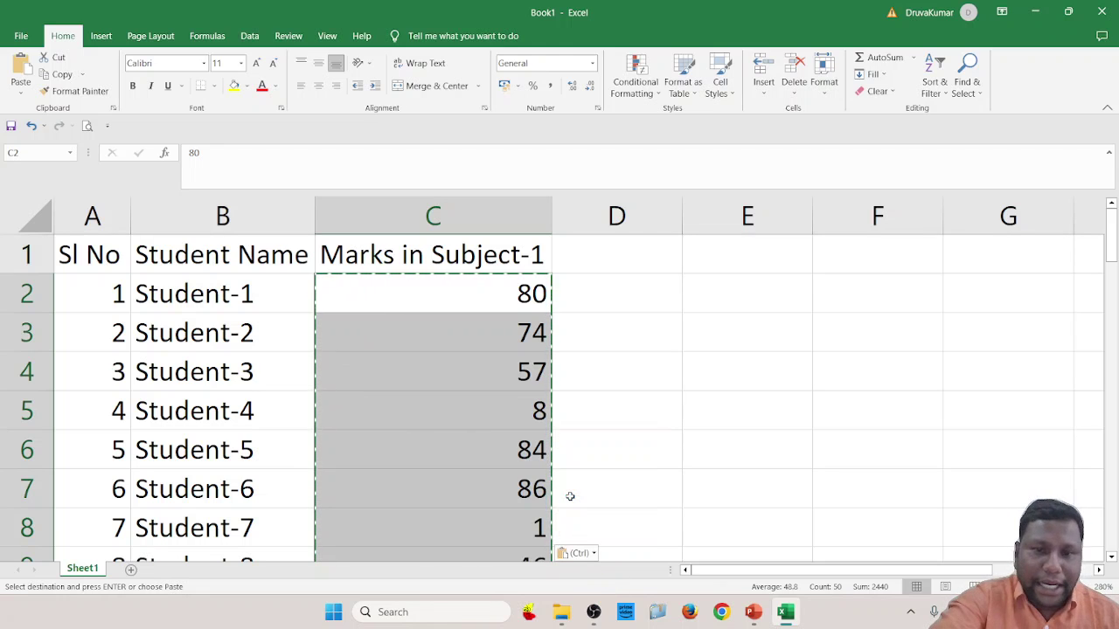
left_click(639, 447)
Paste the copied marks at C2 using the Values paste option and end the copy mode
left_click(478, 297)
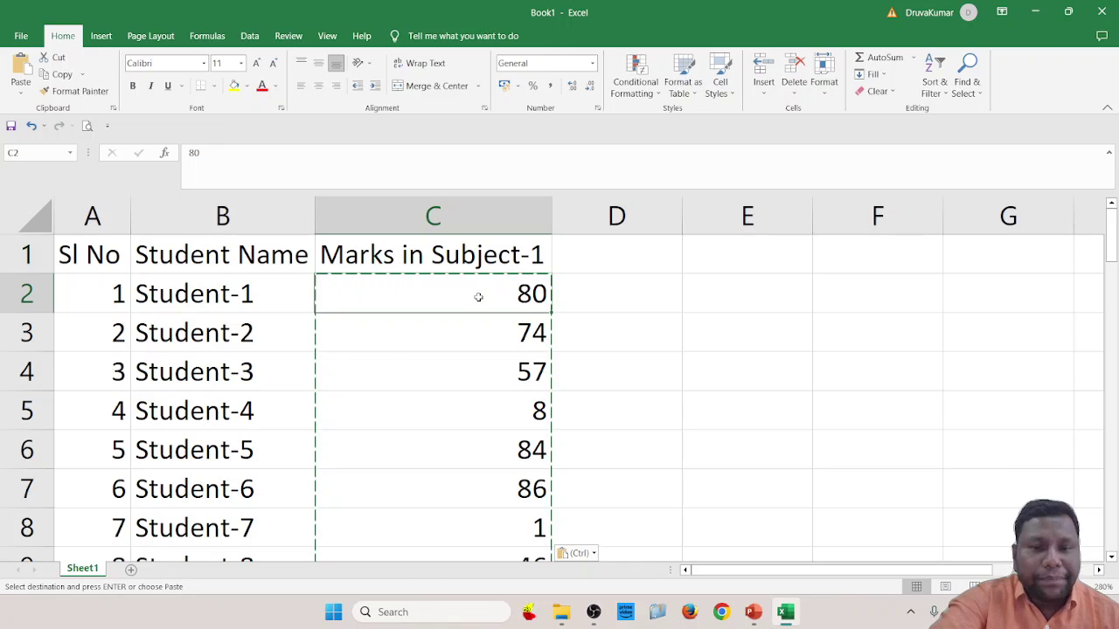
right_click(479, 300)
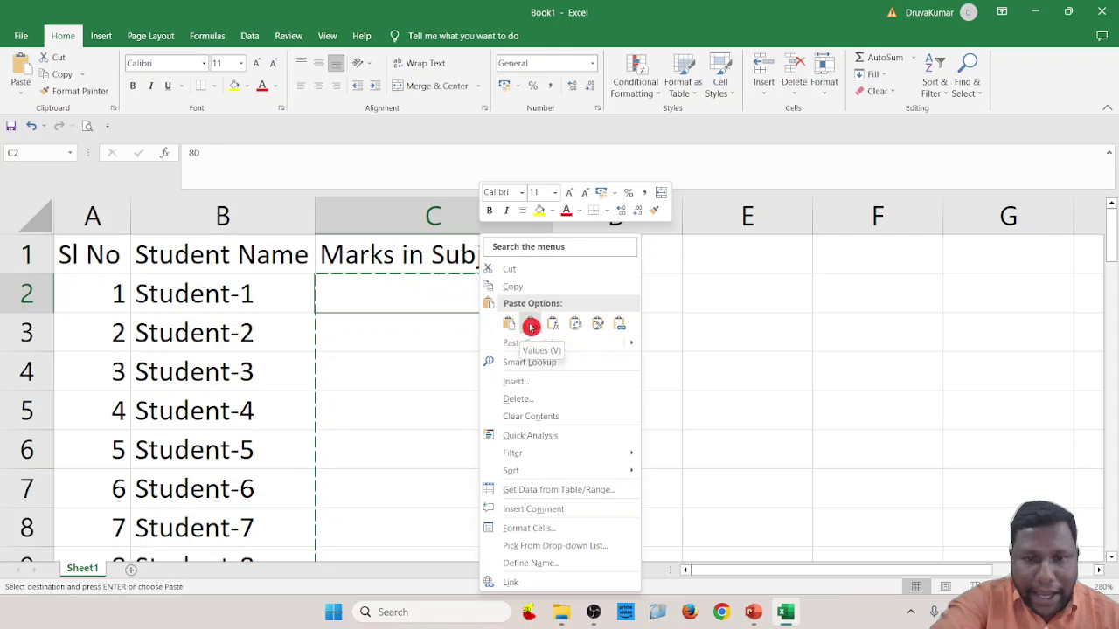
left_click(530, 326)
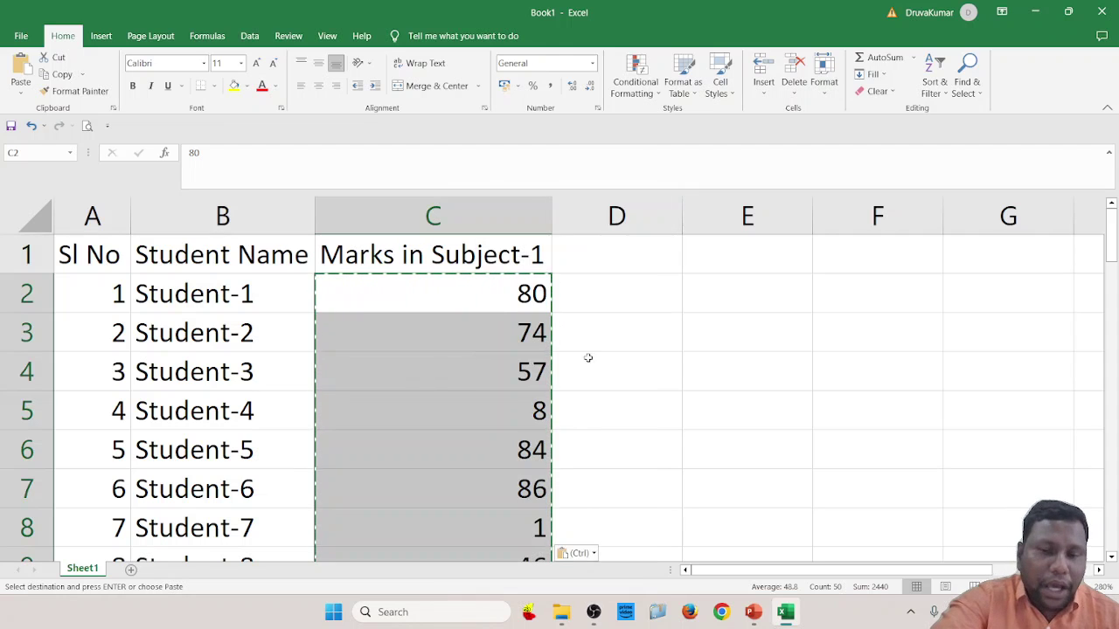
left_click(589, 354)
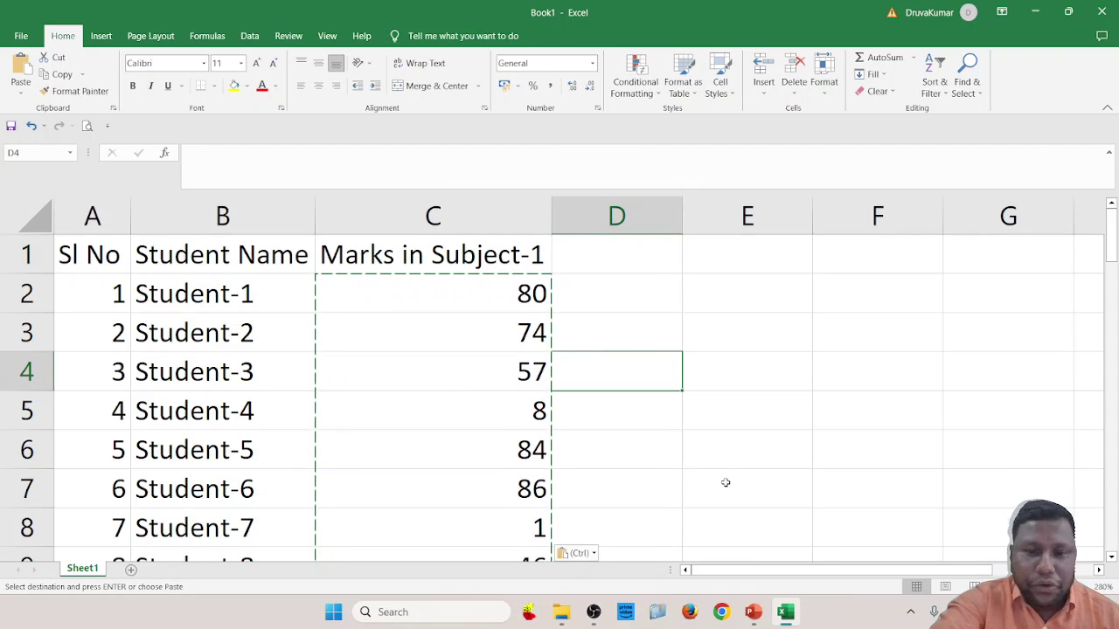
key("Escape")
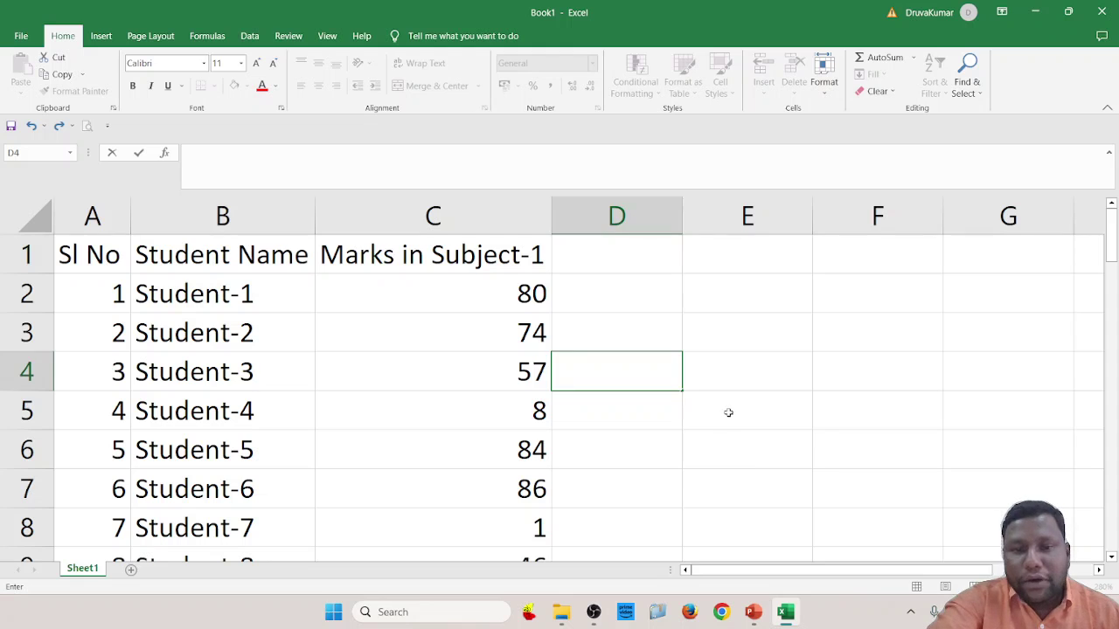
Examine the list of students and their fixed Subject-1 marks from the first row to past the last one
left_click(726, 412)
scroll(711, 455, "down", 5, "ctrl")
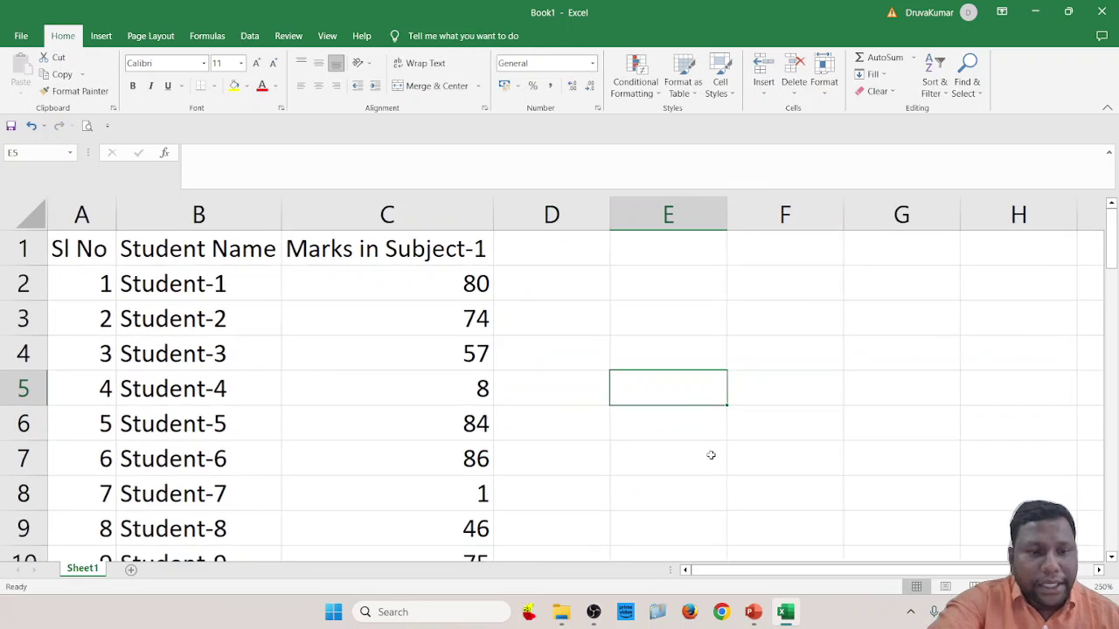
scroll(657, 461, "down", 6, "ctrl")
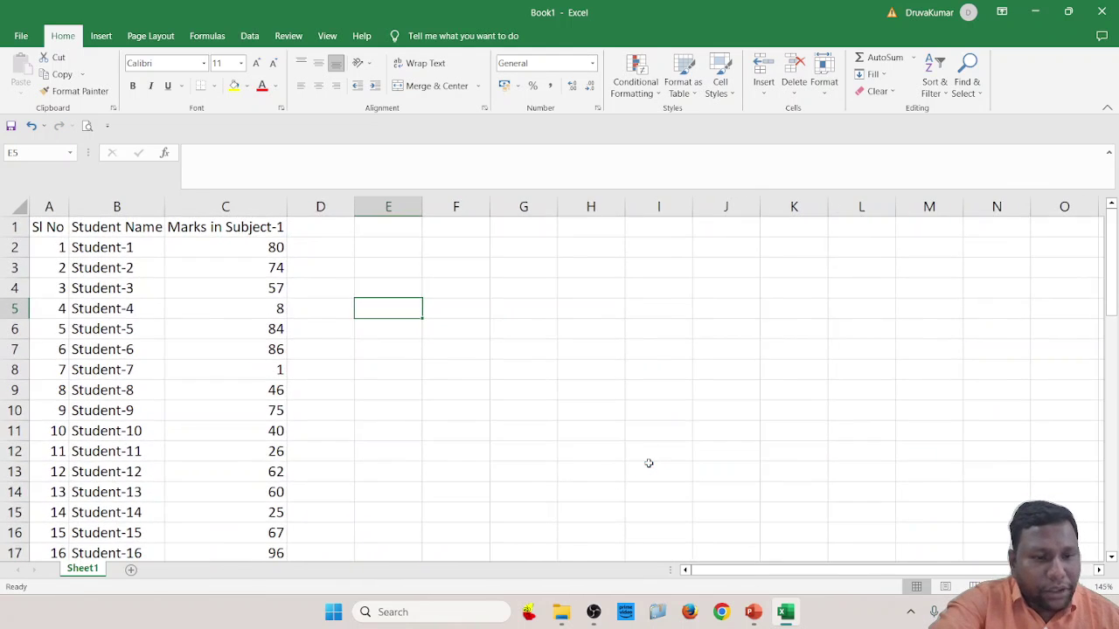
scroll(408, 421, "down", 1)
scroll(406, 420, "down", 5, "ctrl")
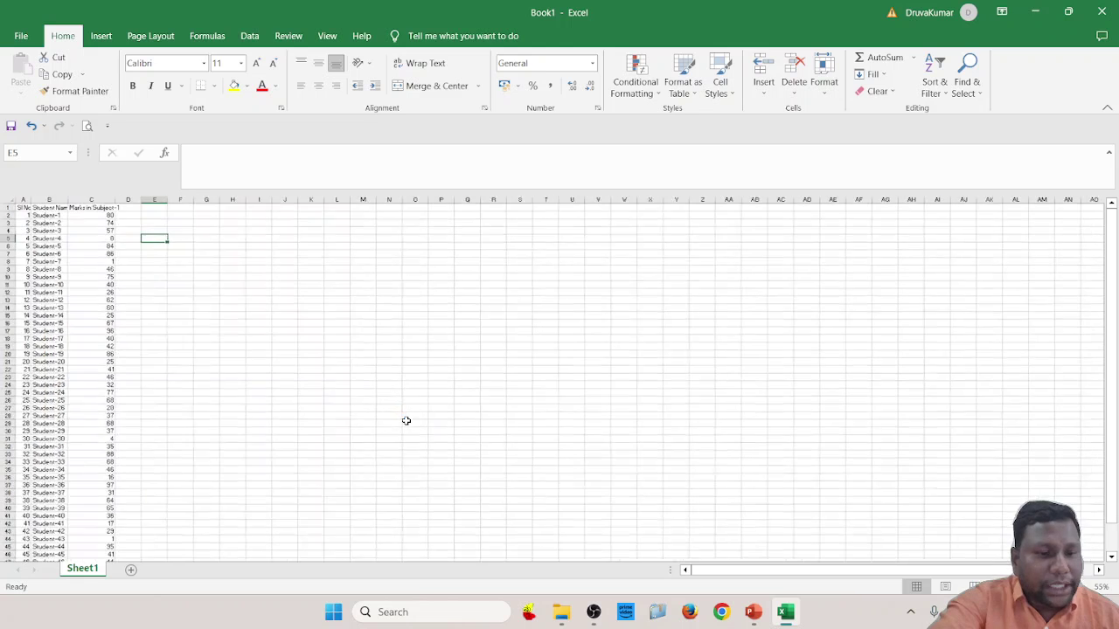
scroll(275, 432, "up", 3, "ctrl")
scroll(251, 452, "up", 1, "ctrl")
scroll(228, 472, "up", 2)
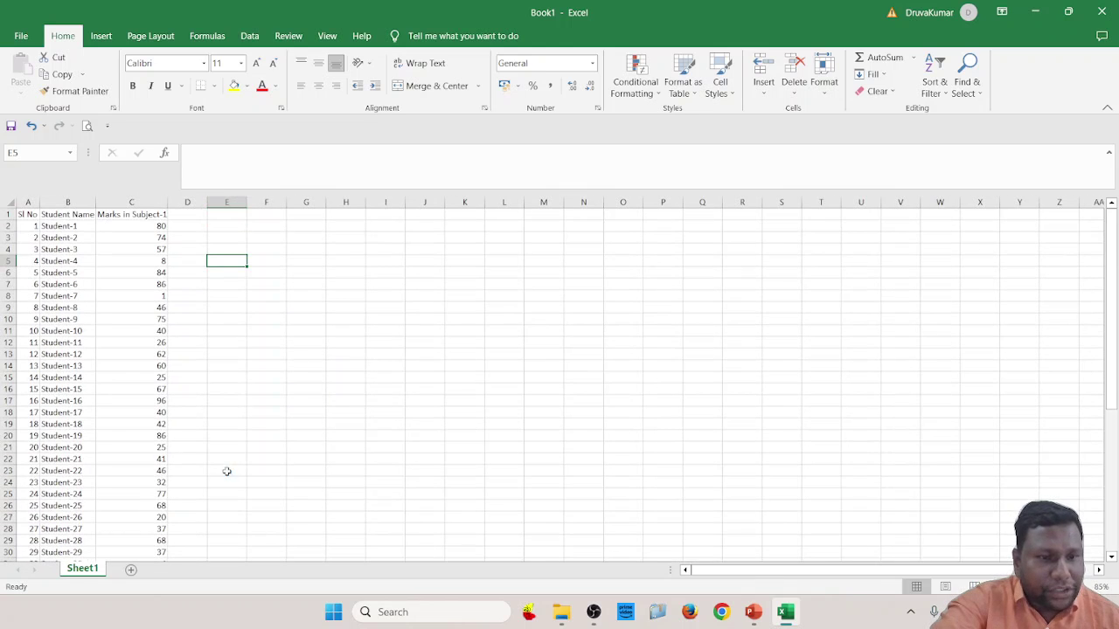
scroll(226, 471, "up", 4, "ctrl")
scroll(229, 471, "up", 4, "ctrl")
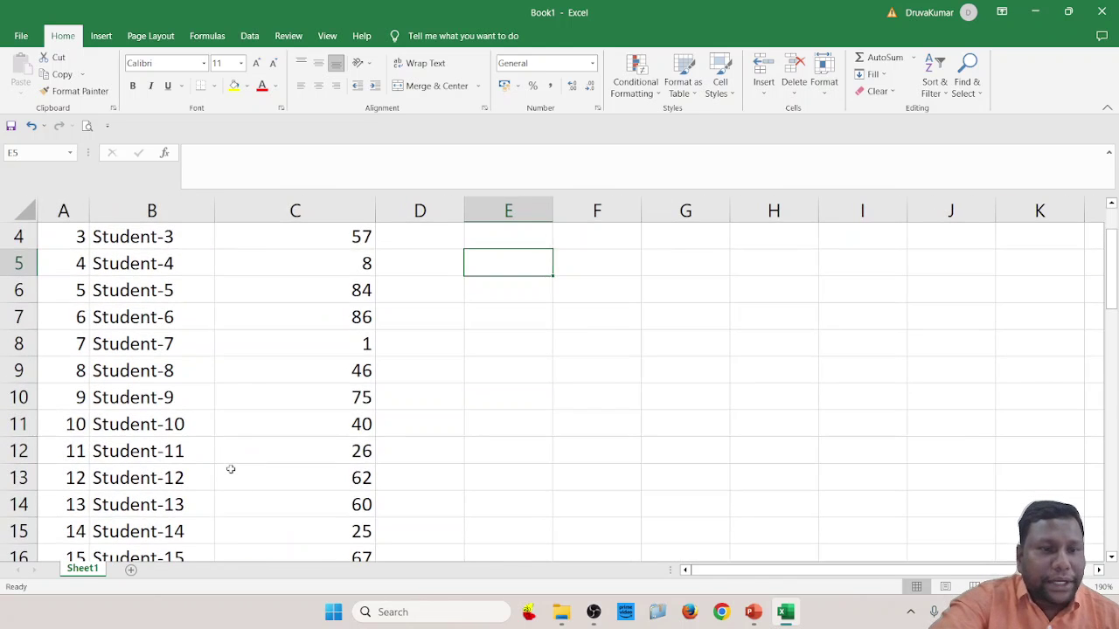
scroll(230, 469, "up", 1)
scroll(231, 470, "down", 18)
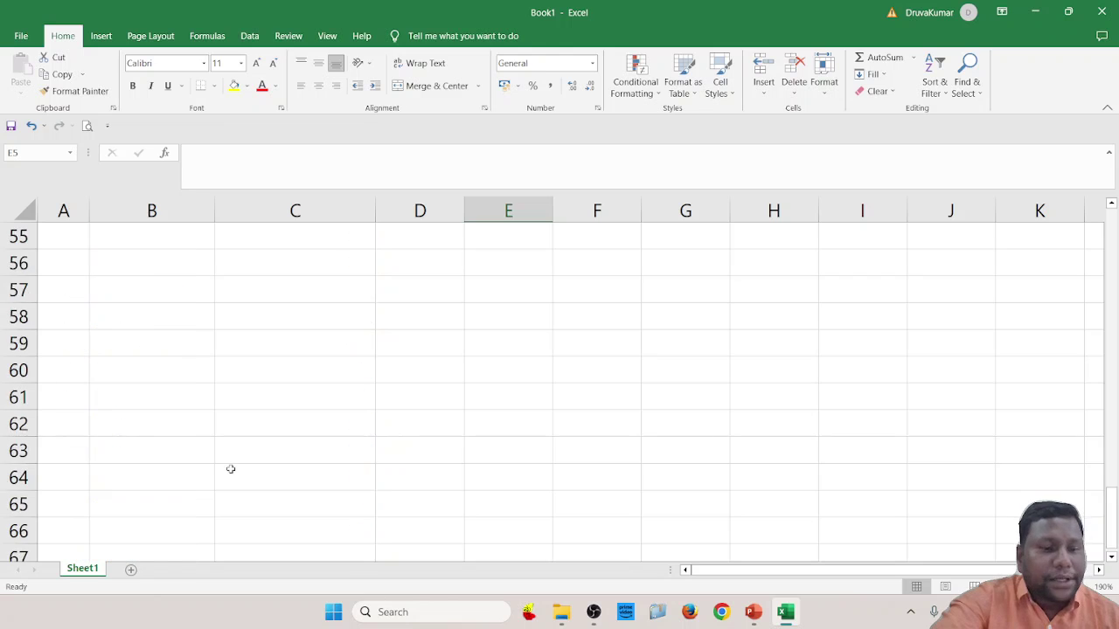
scroll(231, 470, "up", 18)
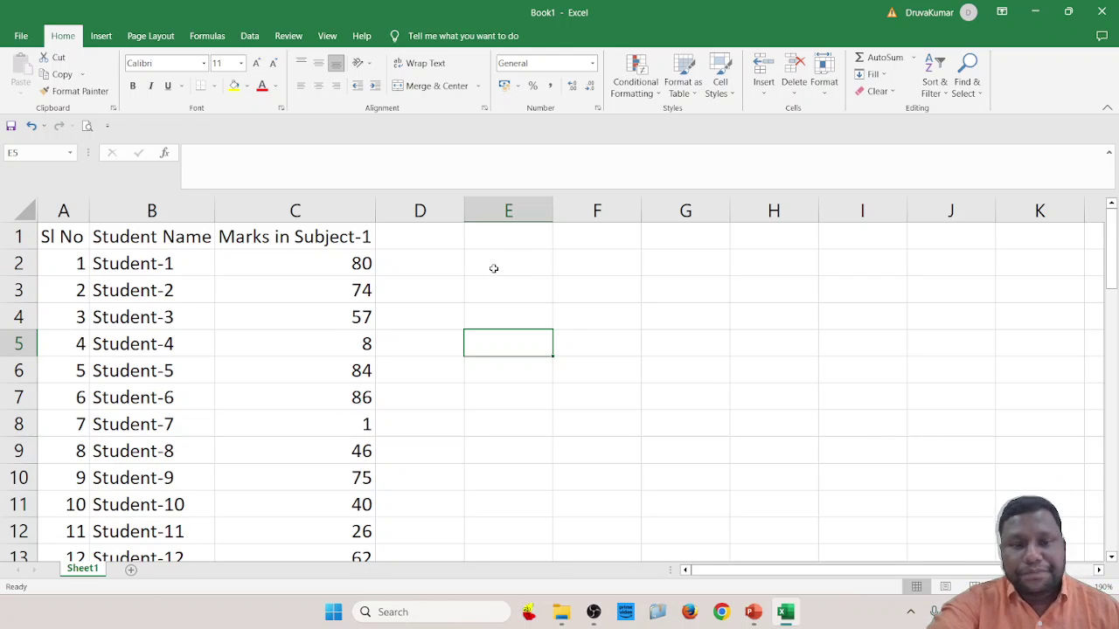
Enter the headers Marks range, Upper Limit and Frequency in cells E1, F1 and G1
left_click(511, 238)
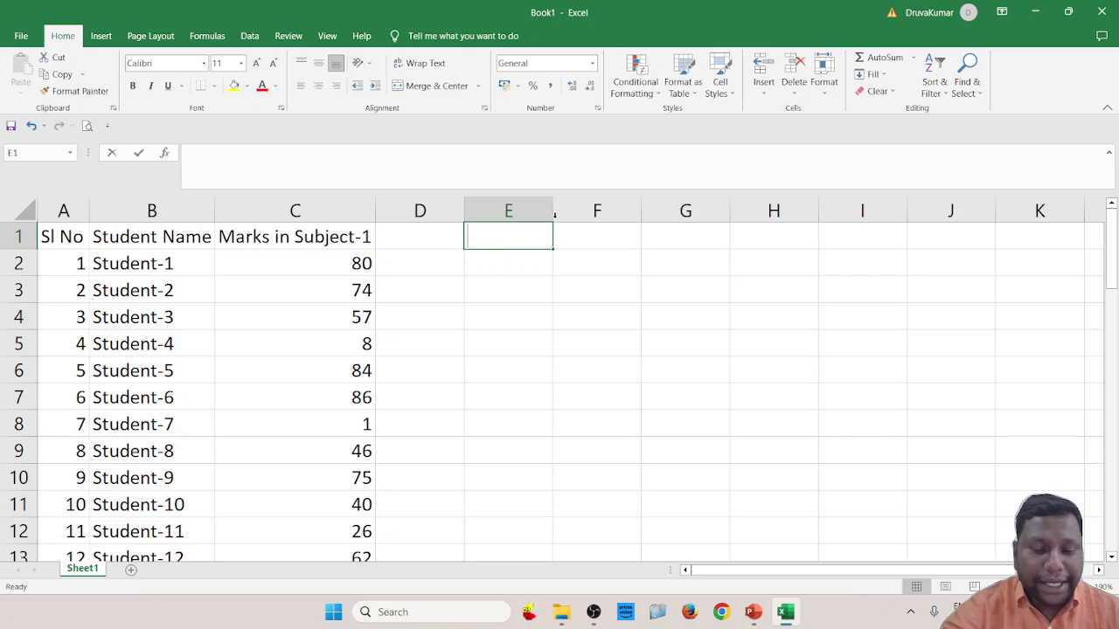
type("Marks ")
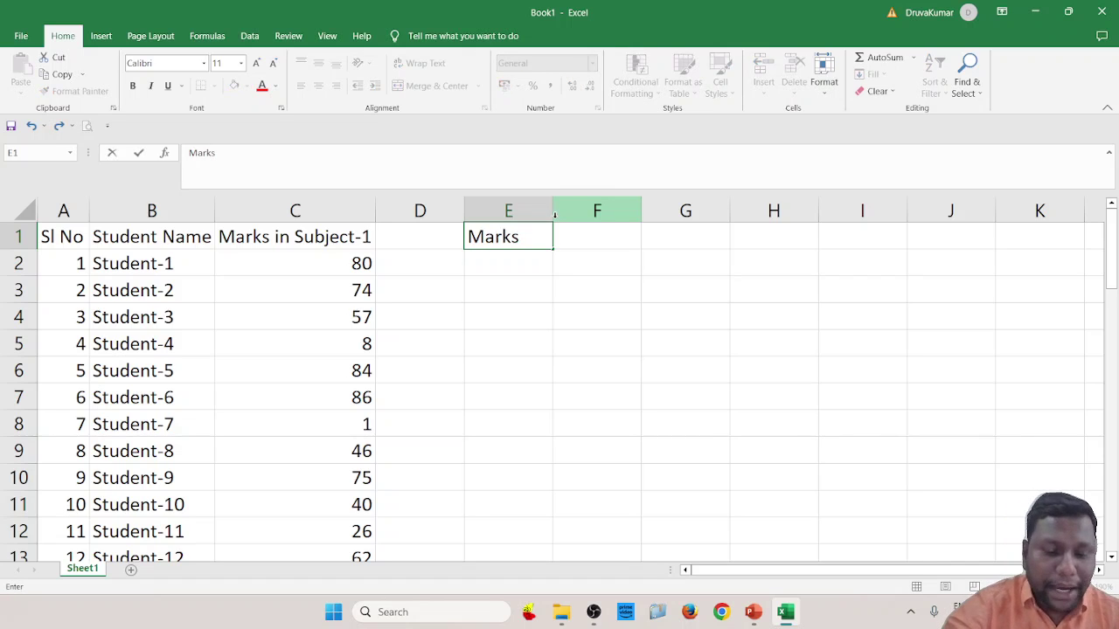
type("range")
key("Tab")
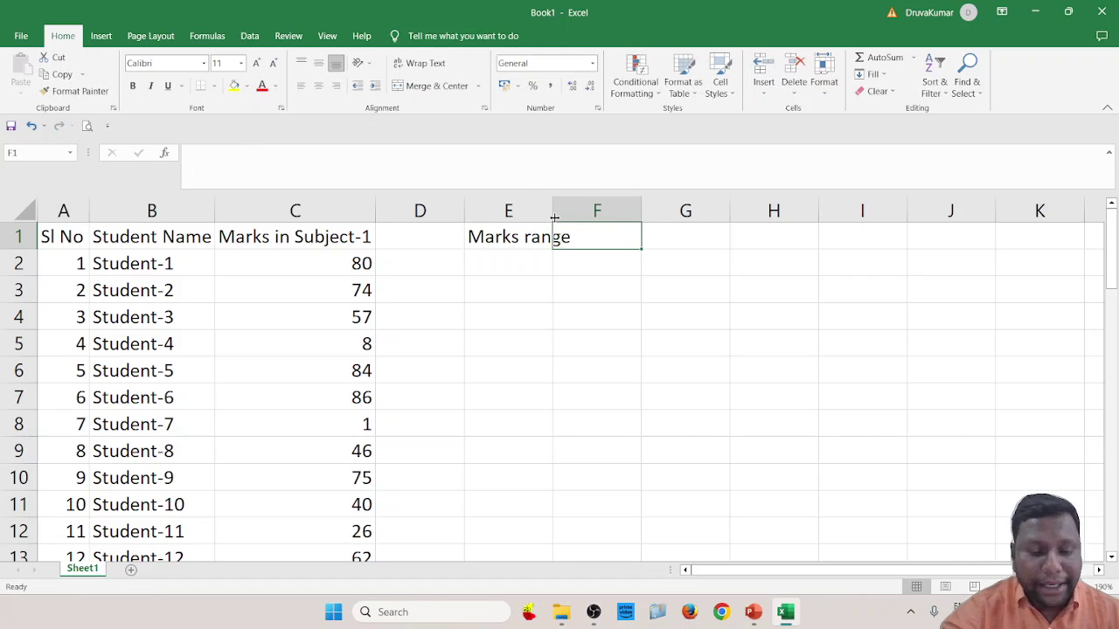
type("Up")
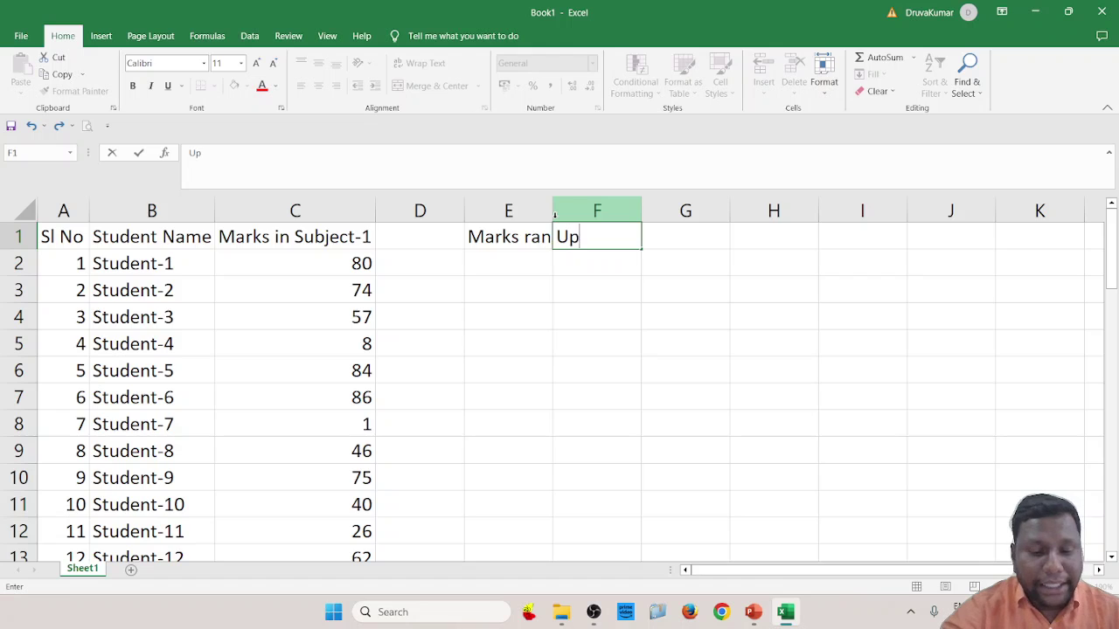
type("per Limit")
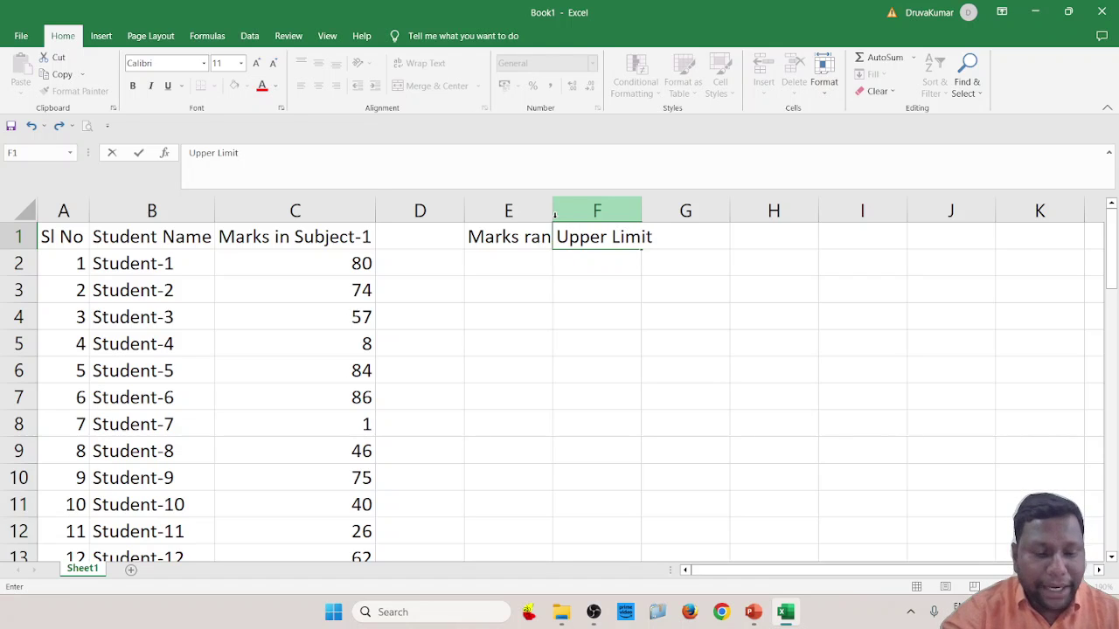
key("Tab")
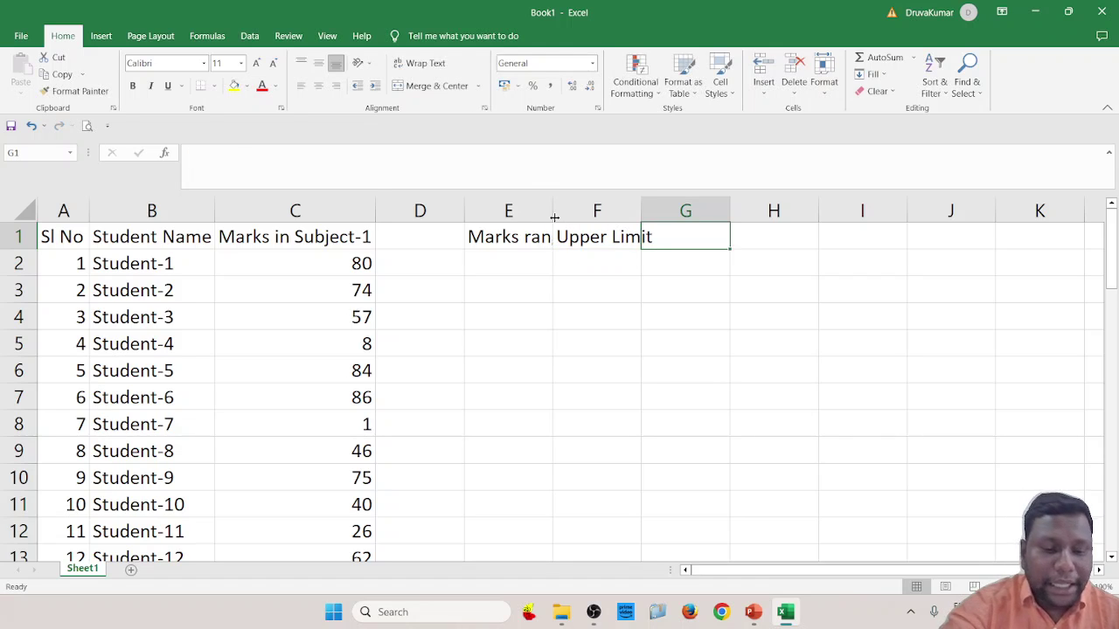
type("Fre")
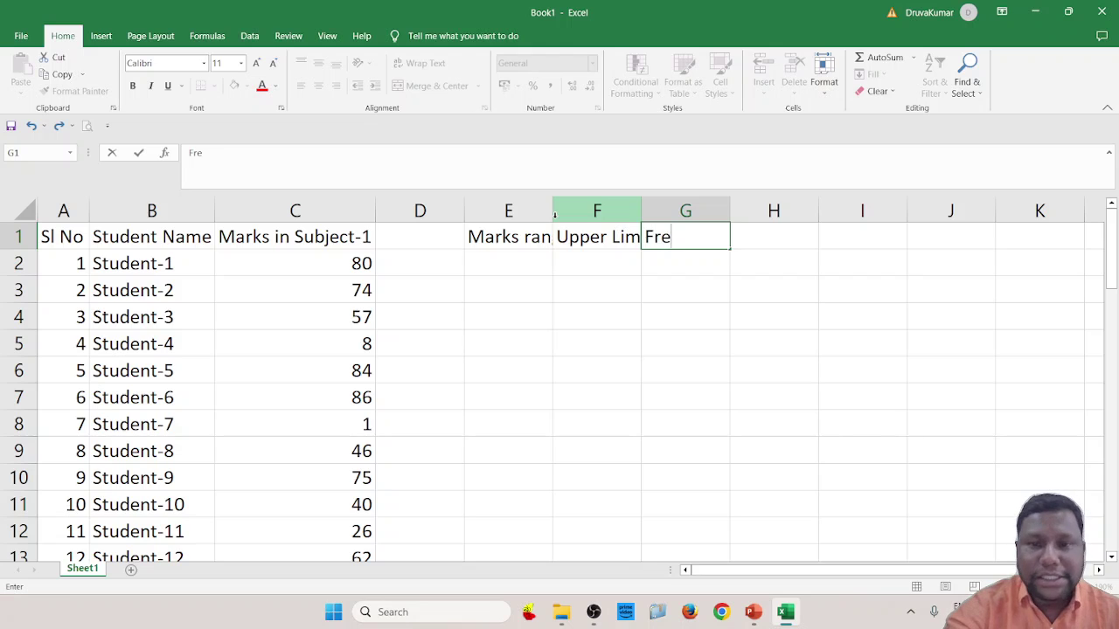
type("quency")
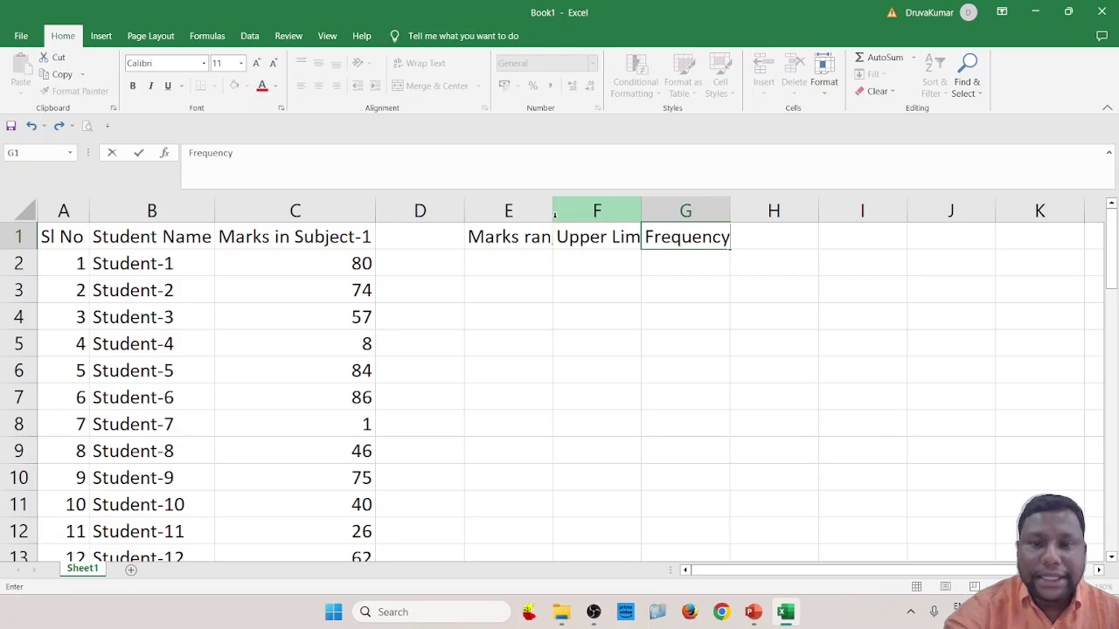
Fit the widths of columns E, F and G to their header text
left_click(559, 212)
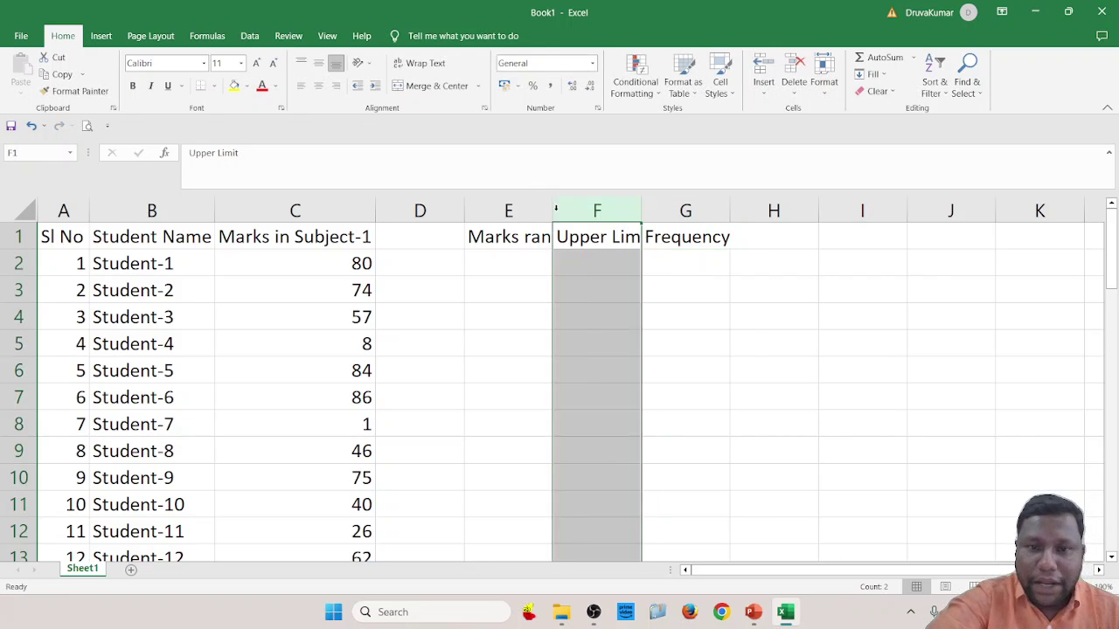
double_click(552, 211)
double_click(663, 212)
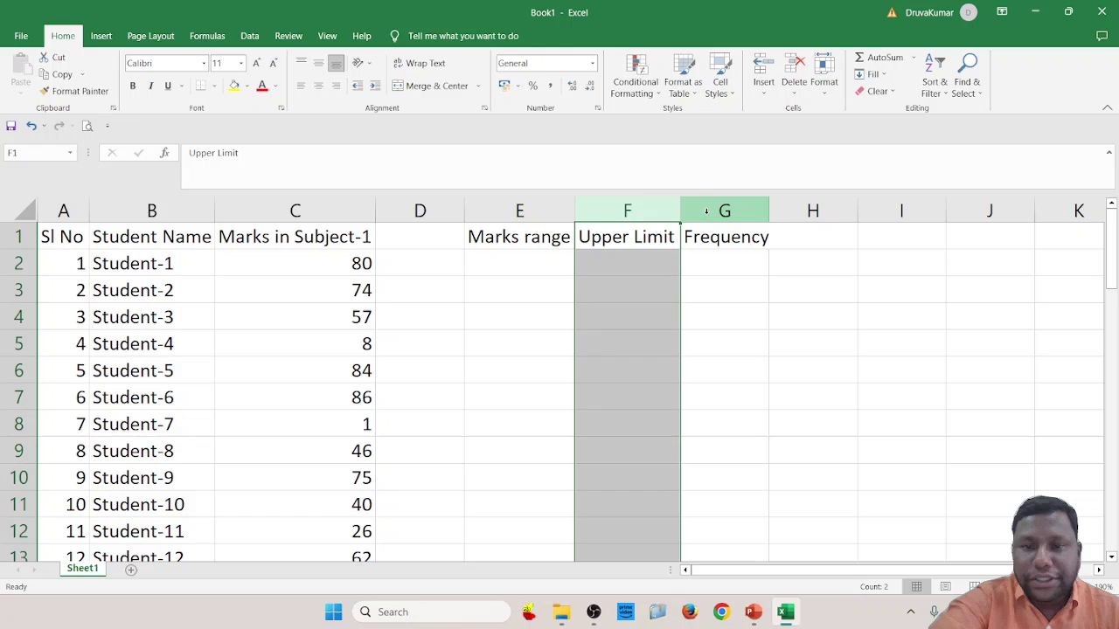
double_click(770, 211)
Enter the marks ranges "0 to 20" and "21 to 40" in cells E2 and E3
left_click(503, 258)
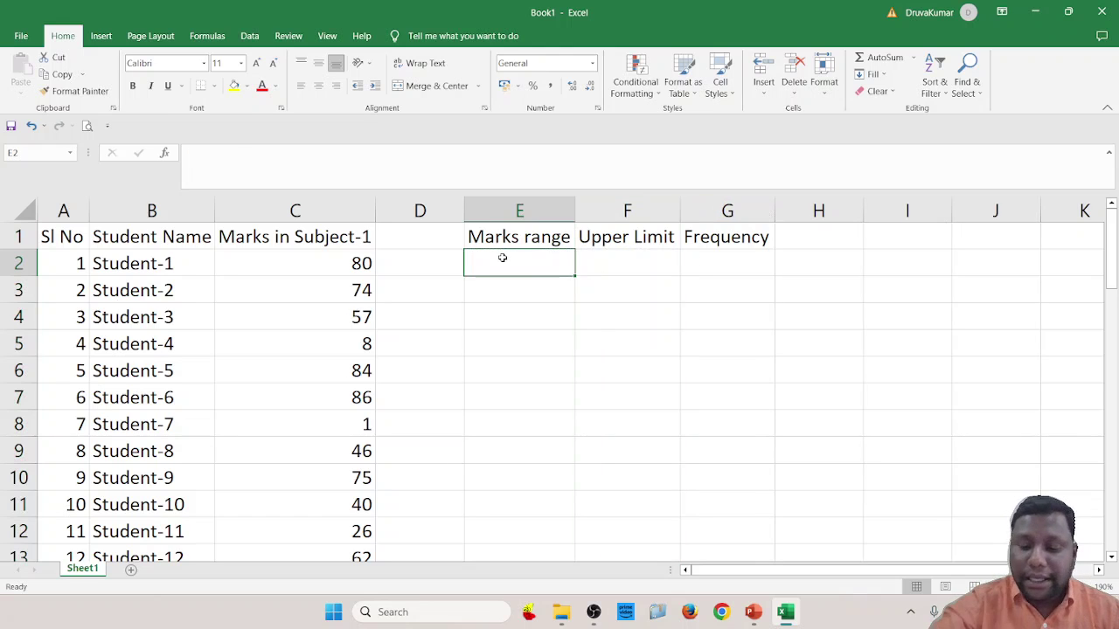
type("0 to")
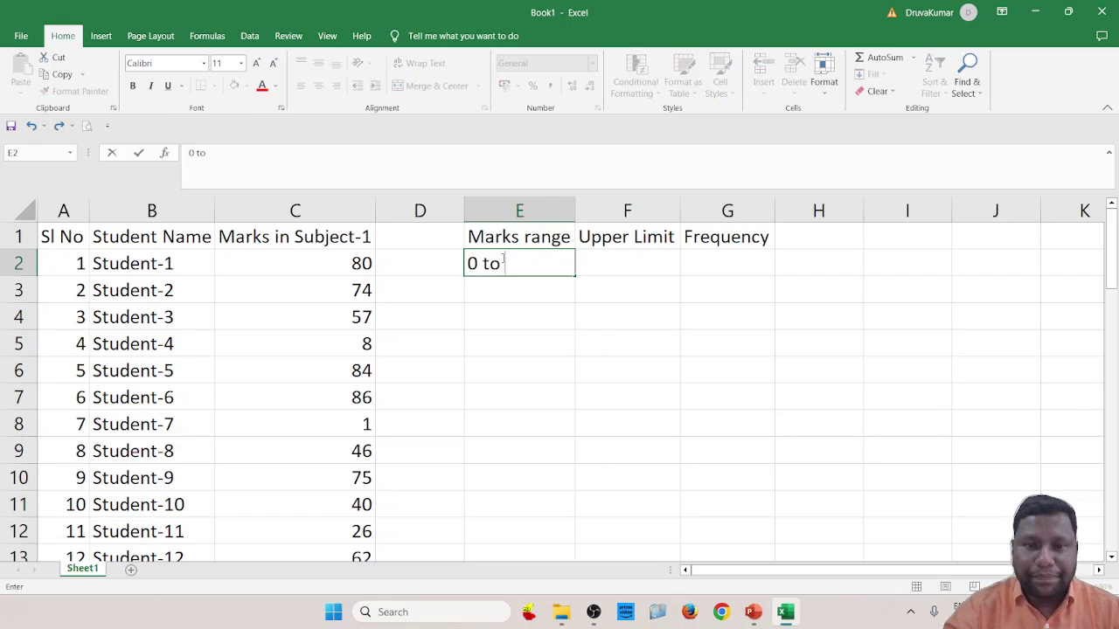
type(" 20")
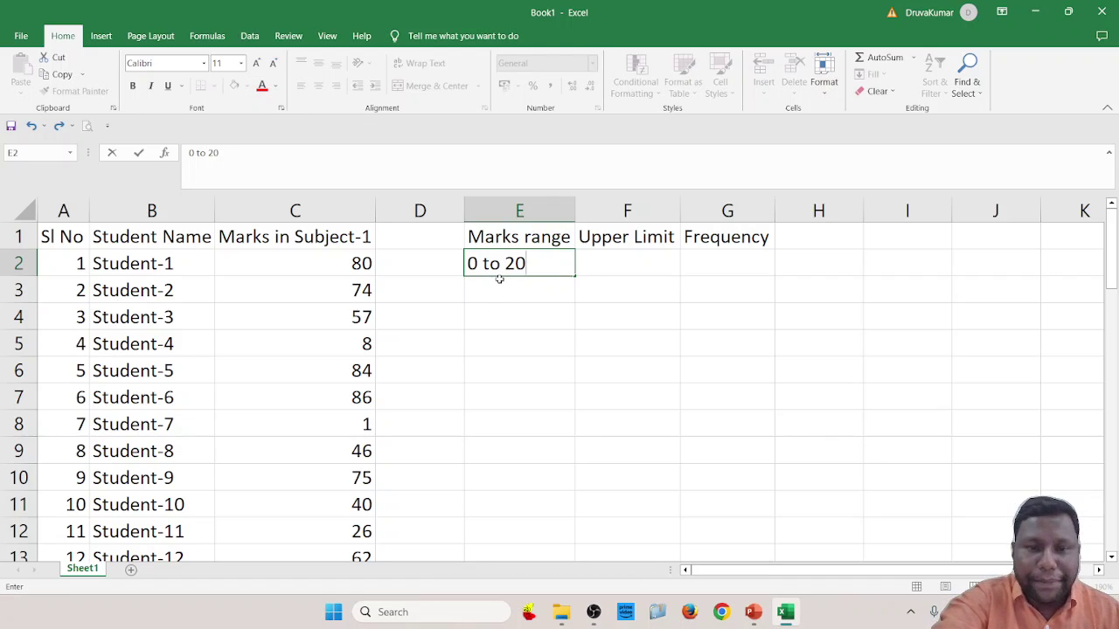
key("Return")
type("20")
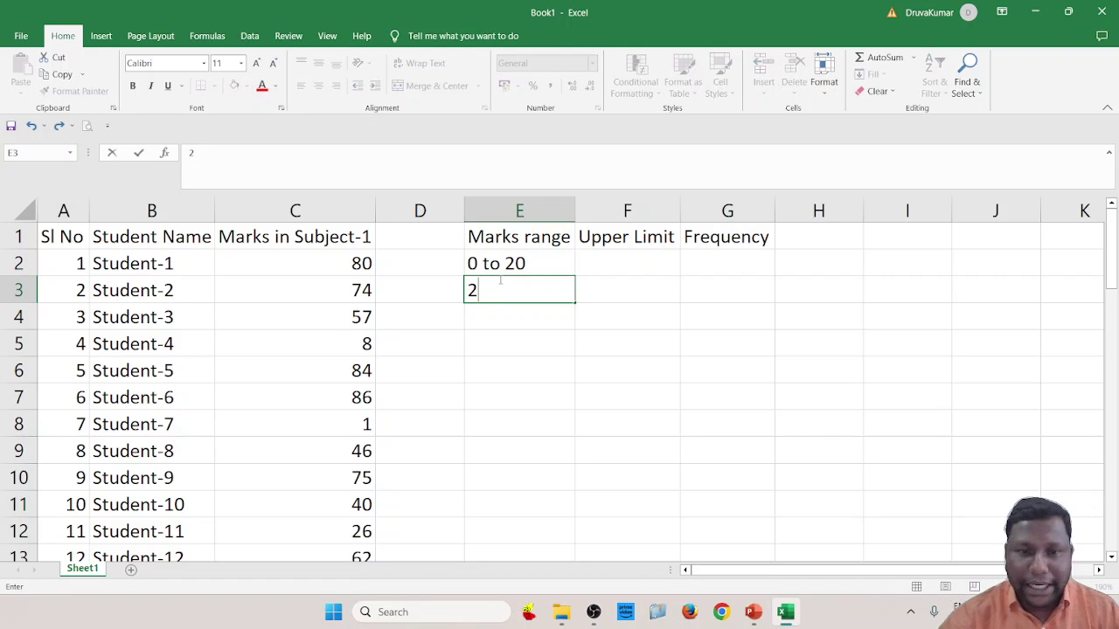
key("BackSpace")
key("BackSpace")
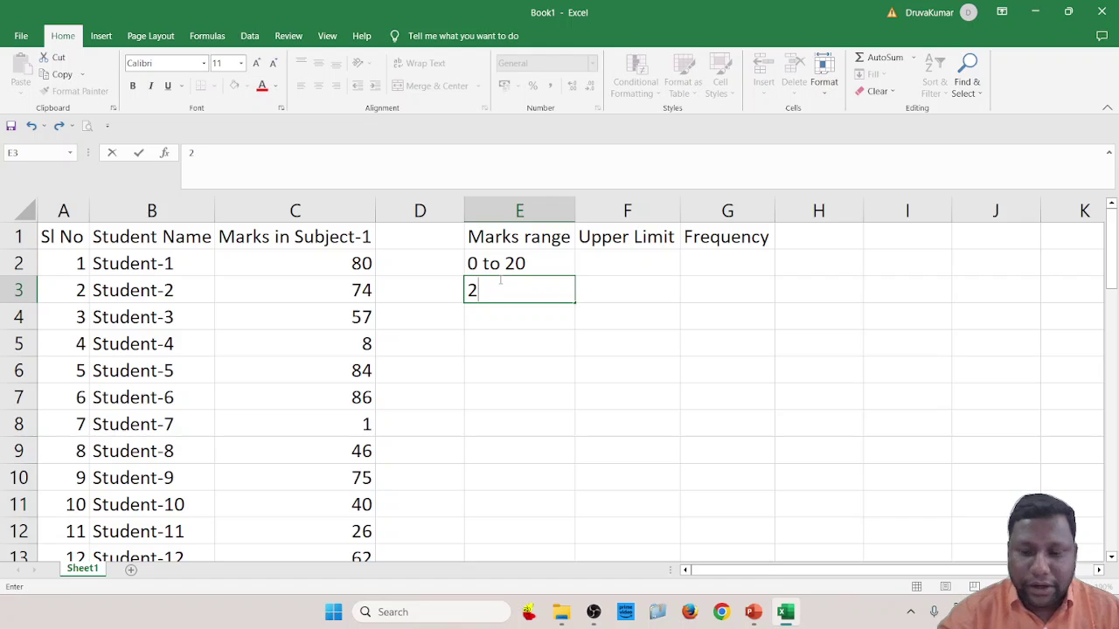
type("1 to 40")
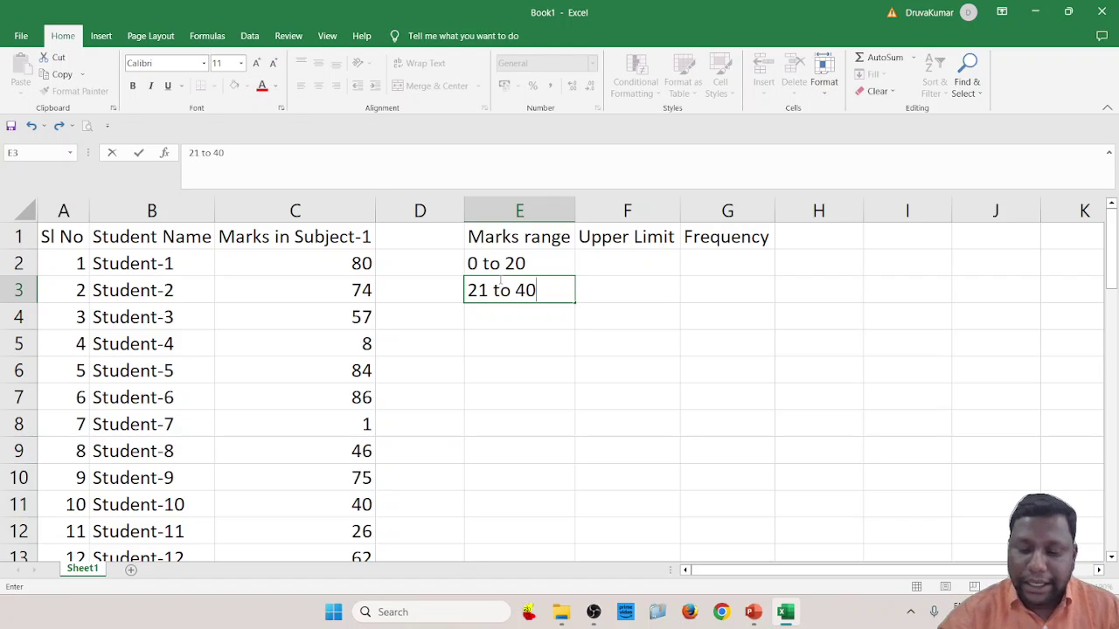
key("Return")
Enter the marks ranges "41 to 60", "61 to 80" and "81 to 100" in cells E4 to E6
type("41 ti")
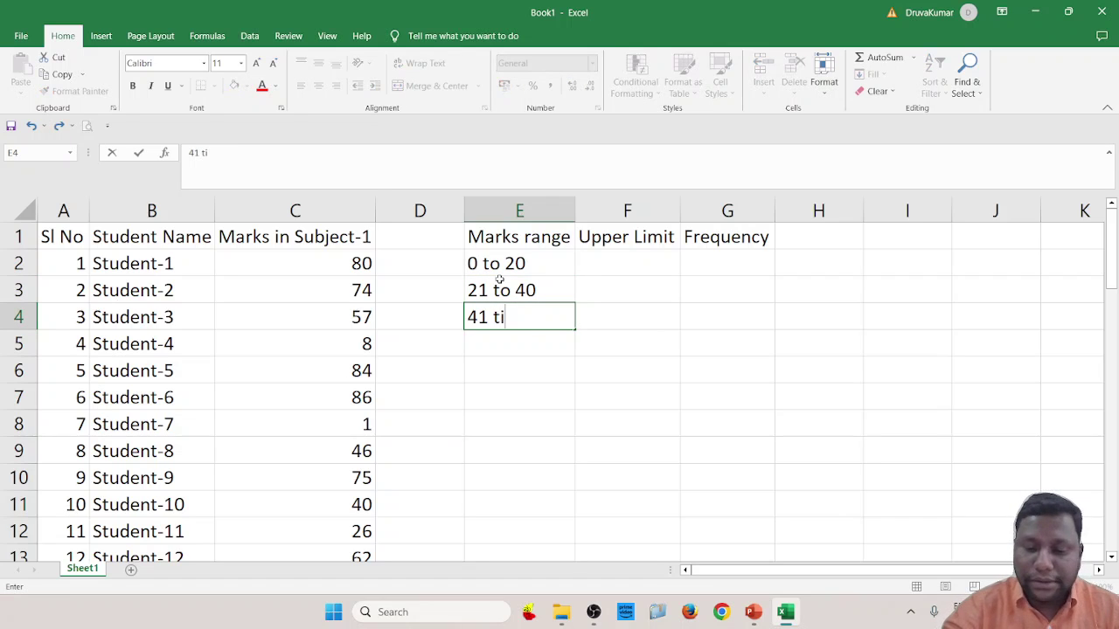
key("BackSpace")
type("o 60")
key("Return")
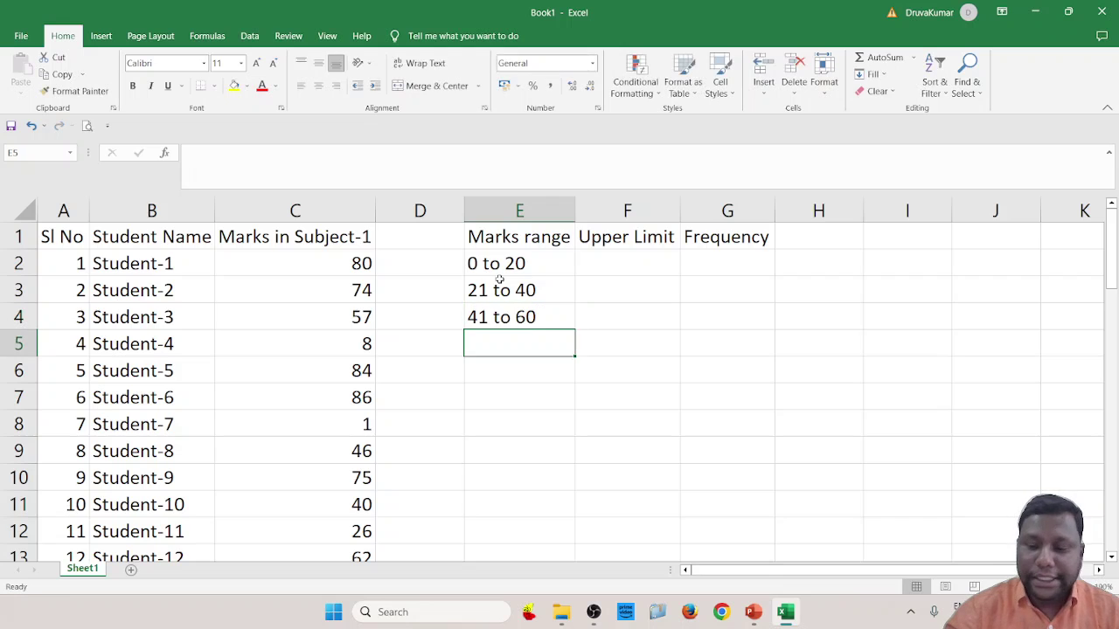
type("61 to 8")
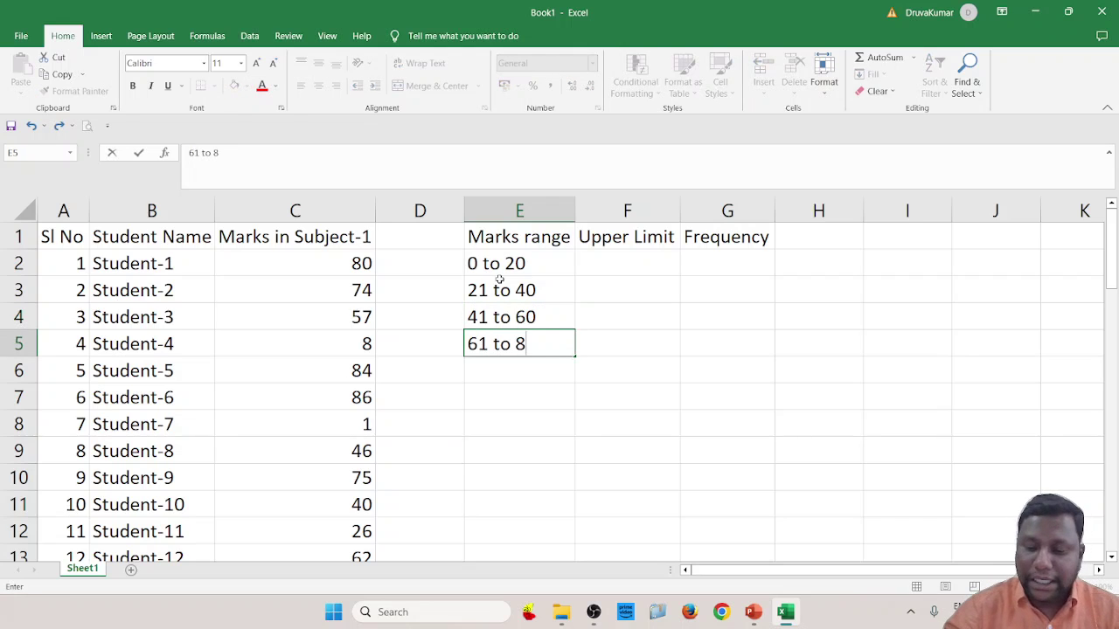
type("0")
key("Return")
type("81 to 100")
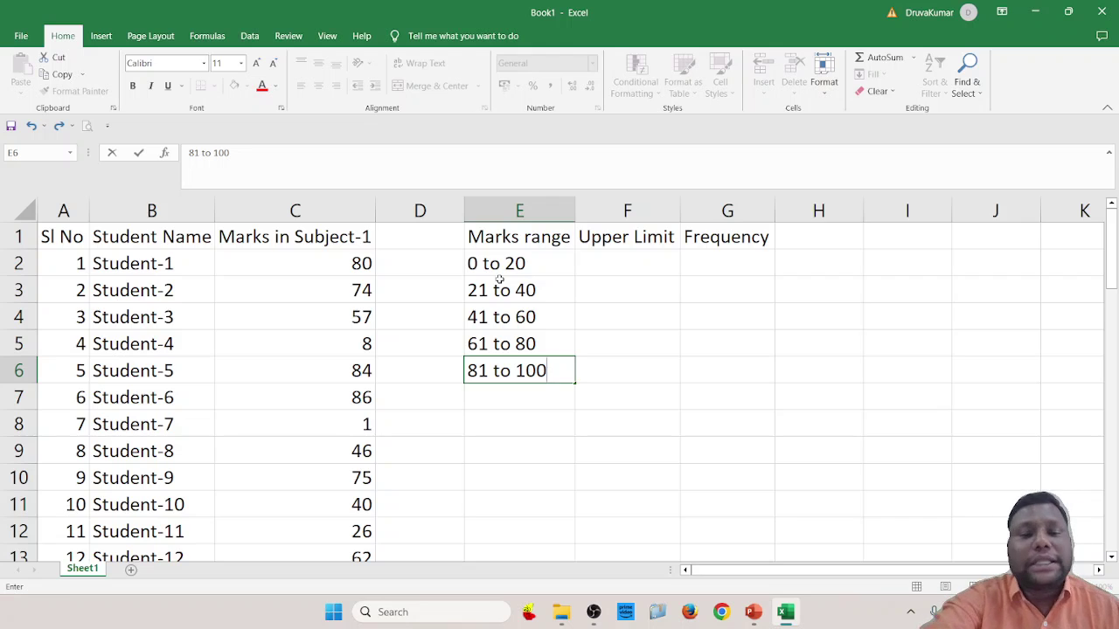
left_click(649, 396)
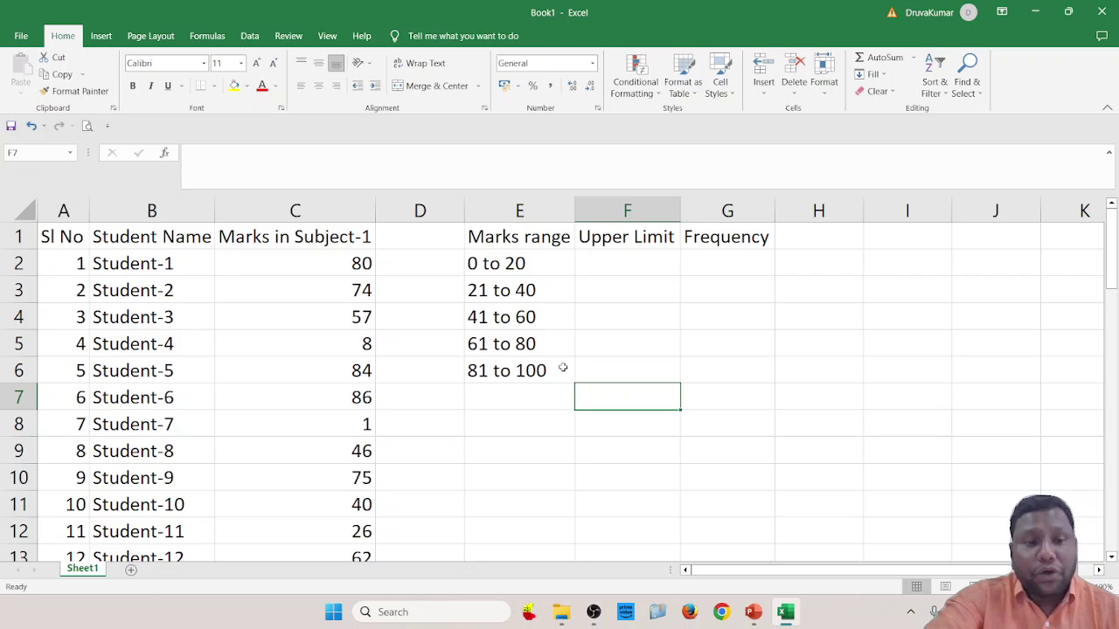
Fill the Upper Limit cells F2 to F6 with 20, 40, 60, 80 and 100
left_click(643, 260)
left_click(533, 262)
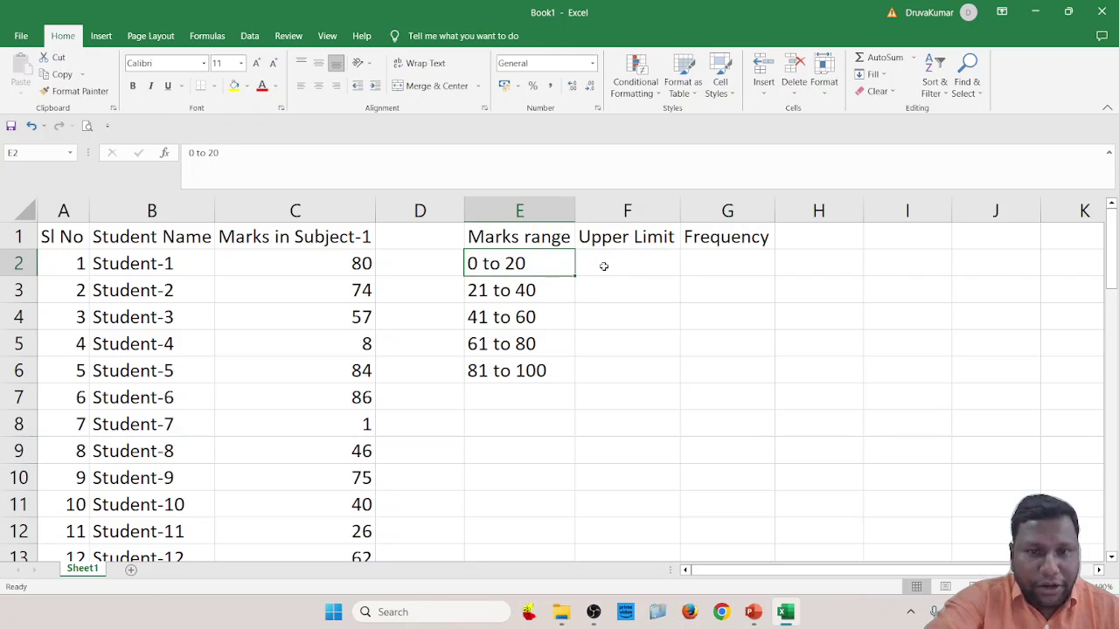
left_click(609, 258)
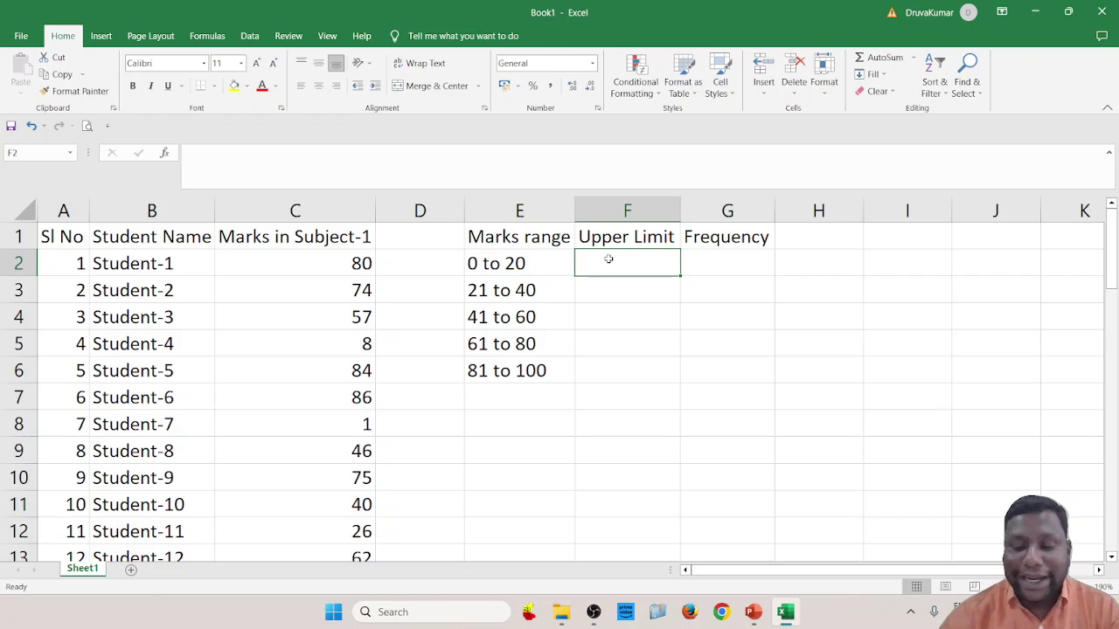
type("20")
key("Return")
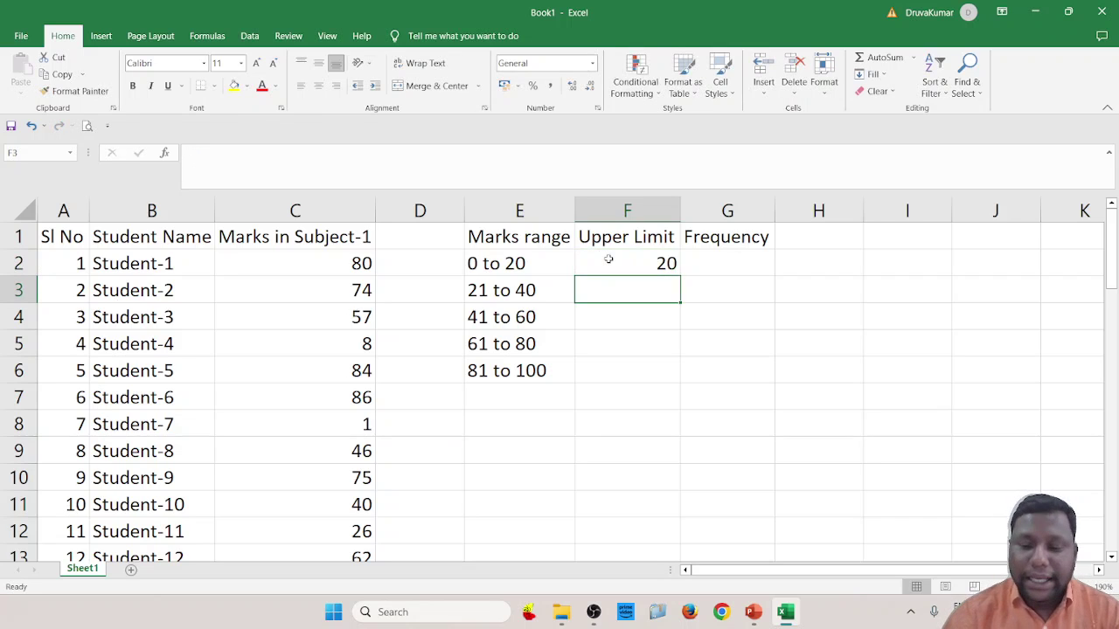
type("40")
key("Return")
type("60")
key("Return")
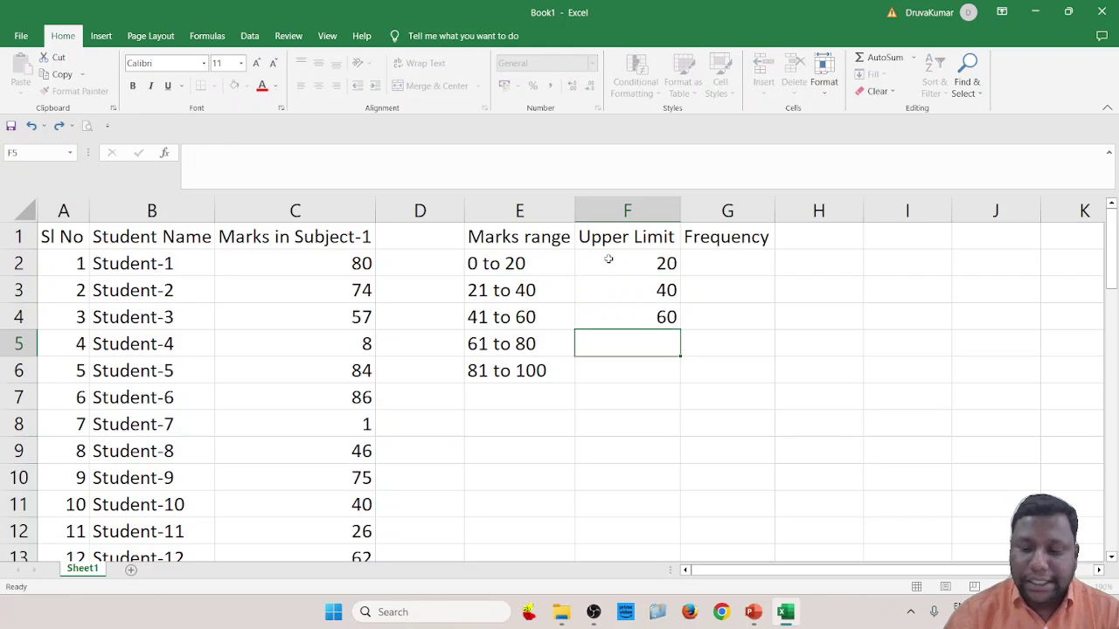
type("80")
key("Return")
type("100")
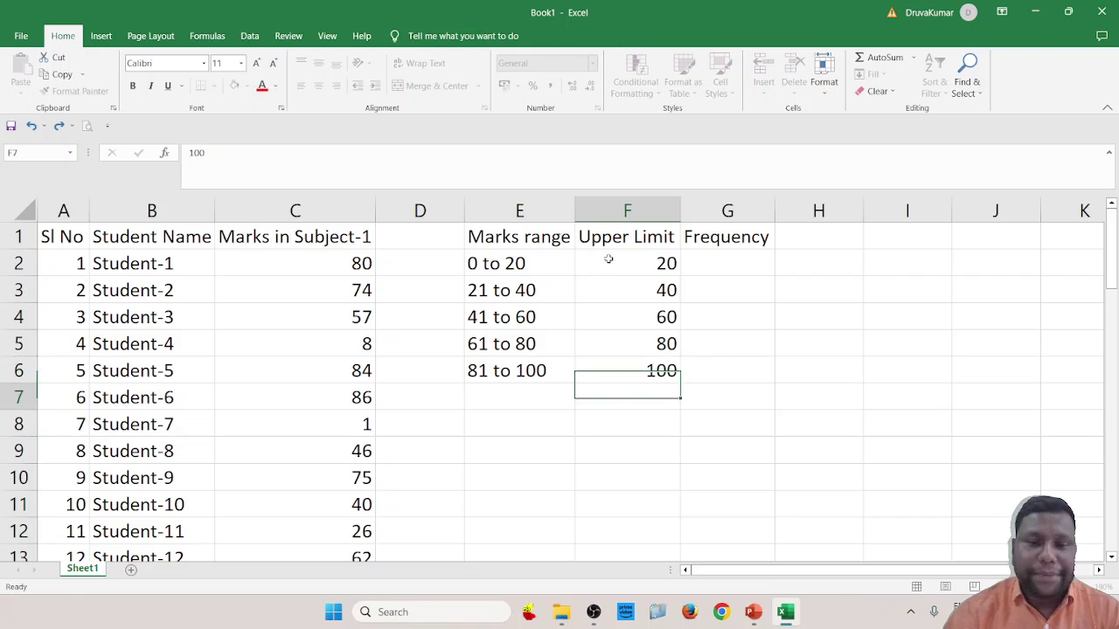
key("Return")
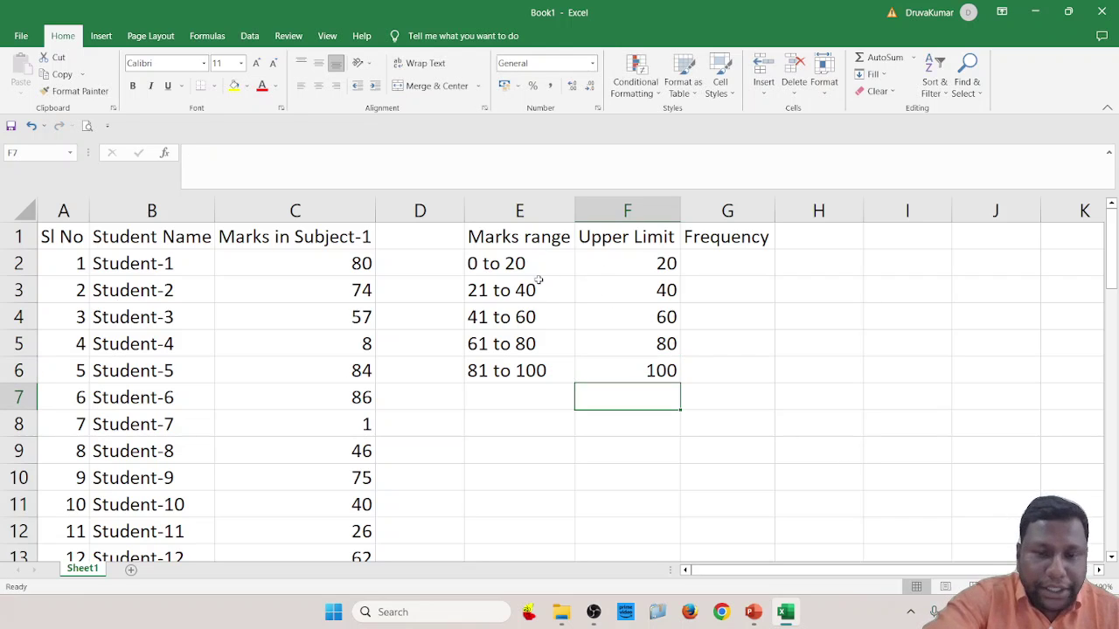
left_click_drag(537, 257, 545, 365)
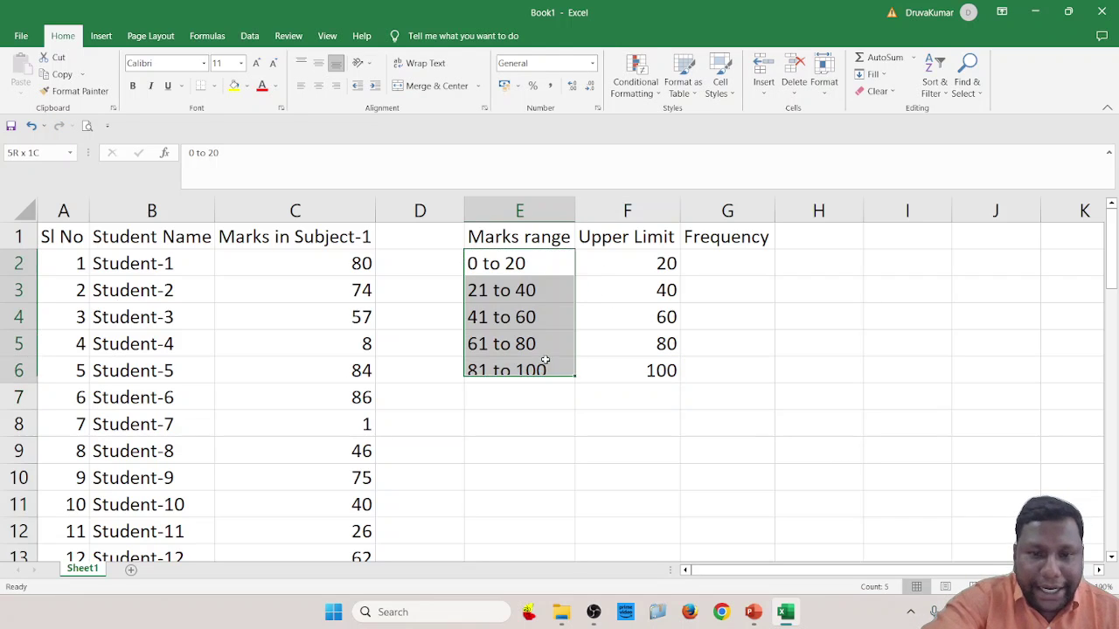
left_click(754, 400)
left_click_drag(645, 255, 635, 368)
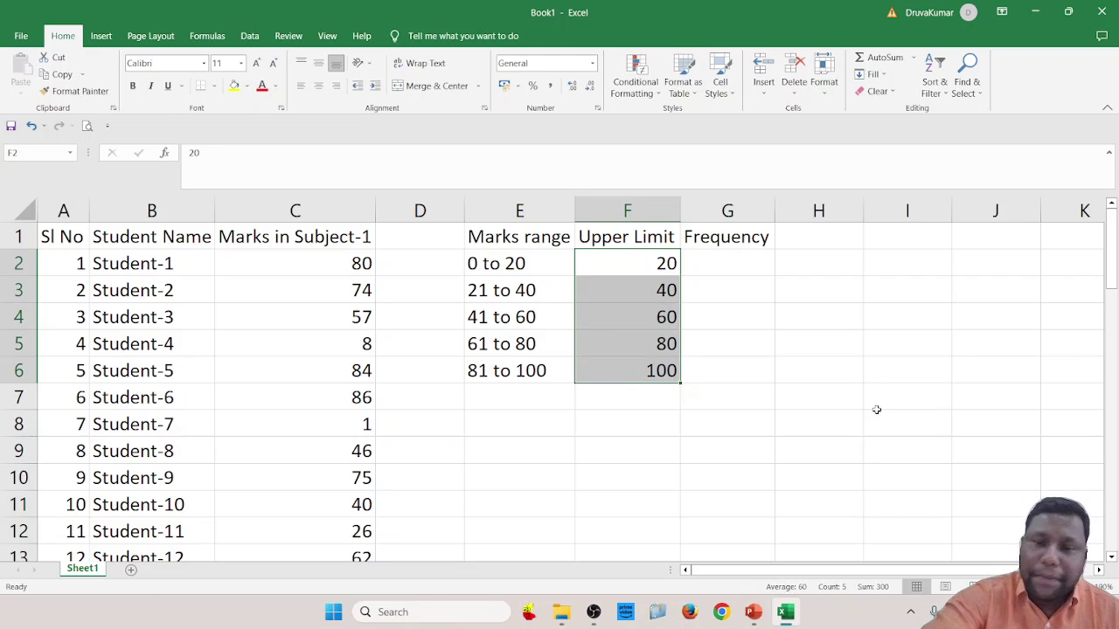
left_click(898, 390)
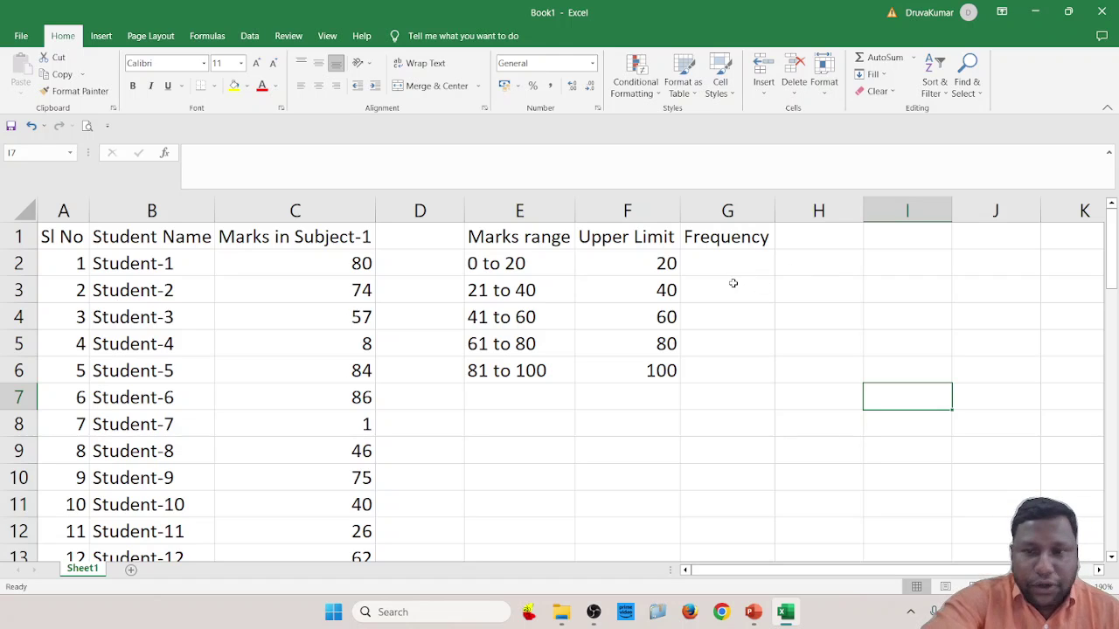
Enter the array formula =FREQUENCY(C2:C51,F2:F6) across the Frequency cells G2 to G6
left_click(716, 260)
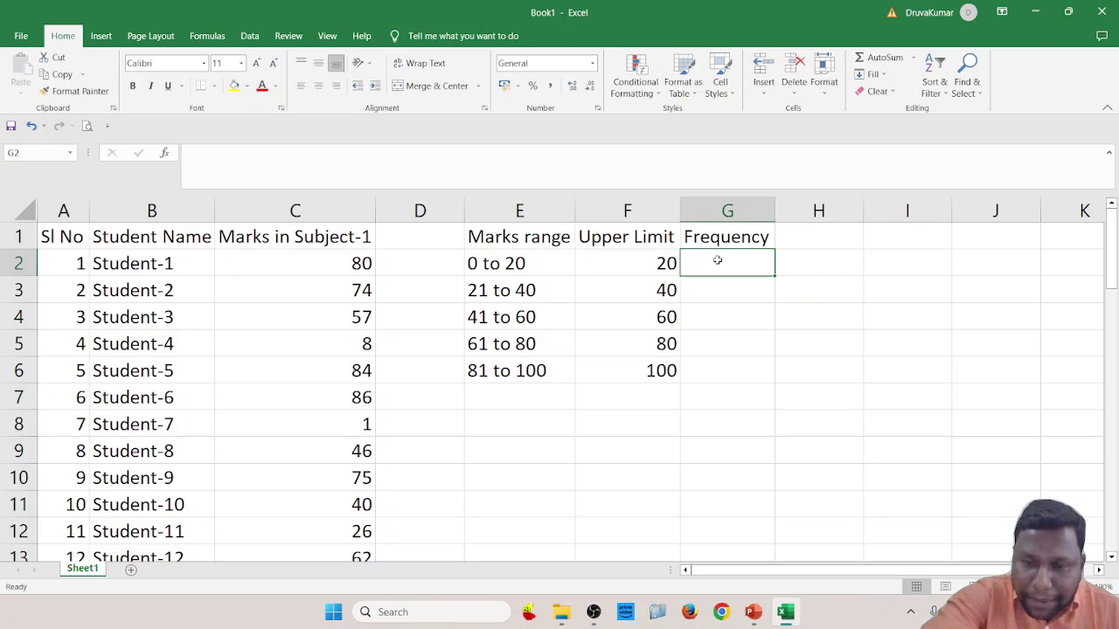
left_click_drag(716, 259, 722, 362)
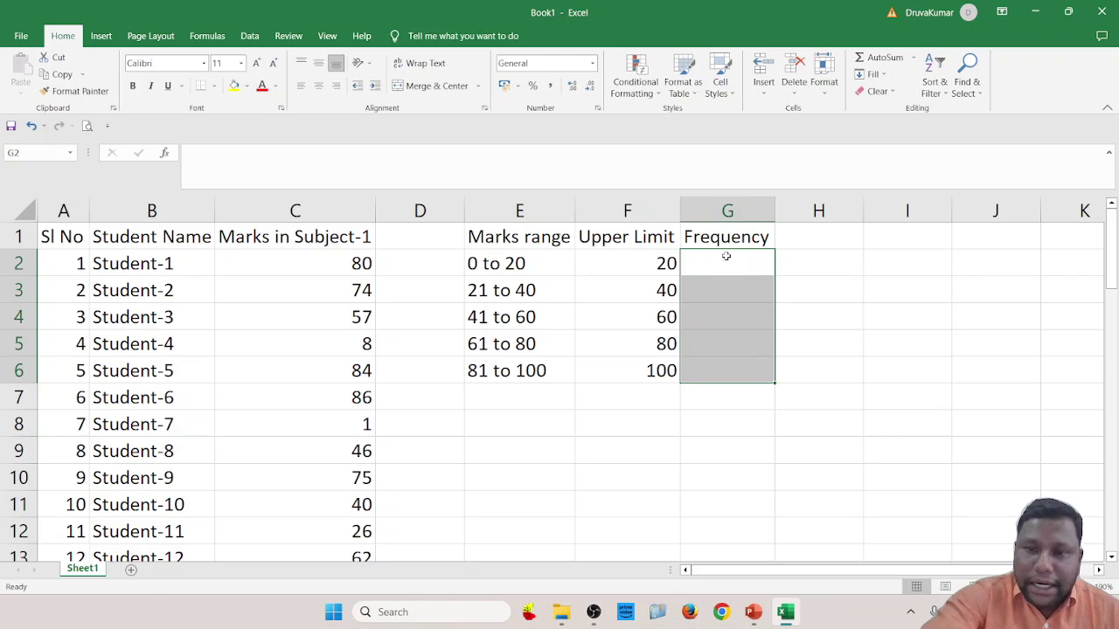
left_click_drag(725, 256, 729, 363)
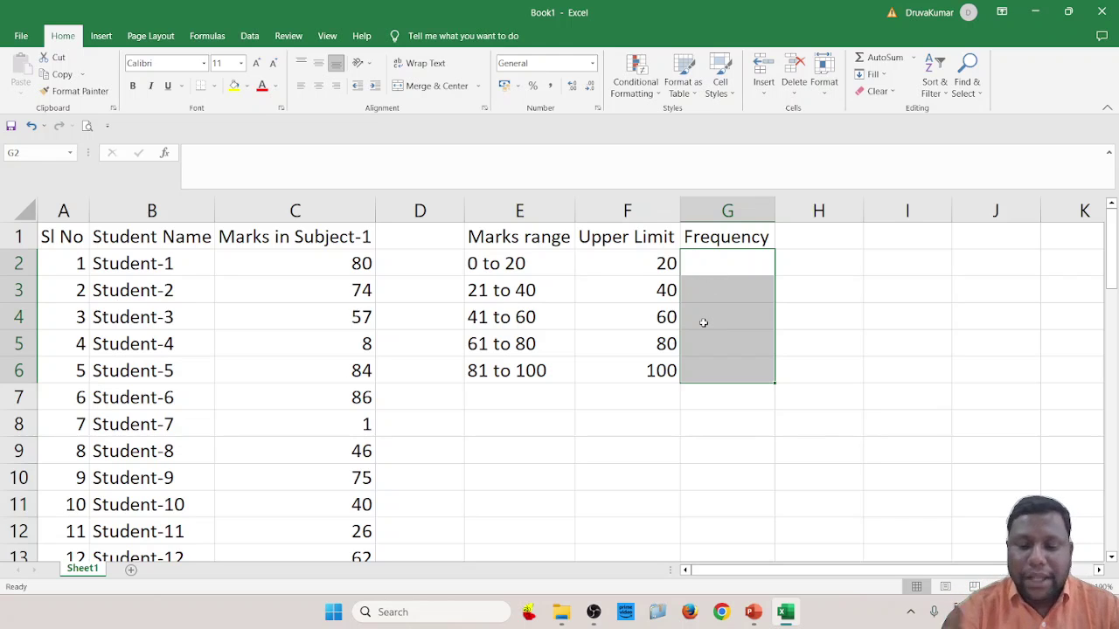
type("=fre")
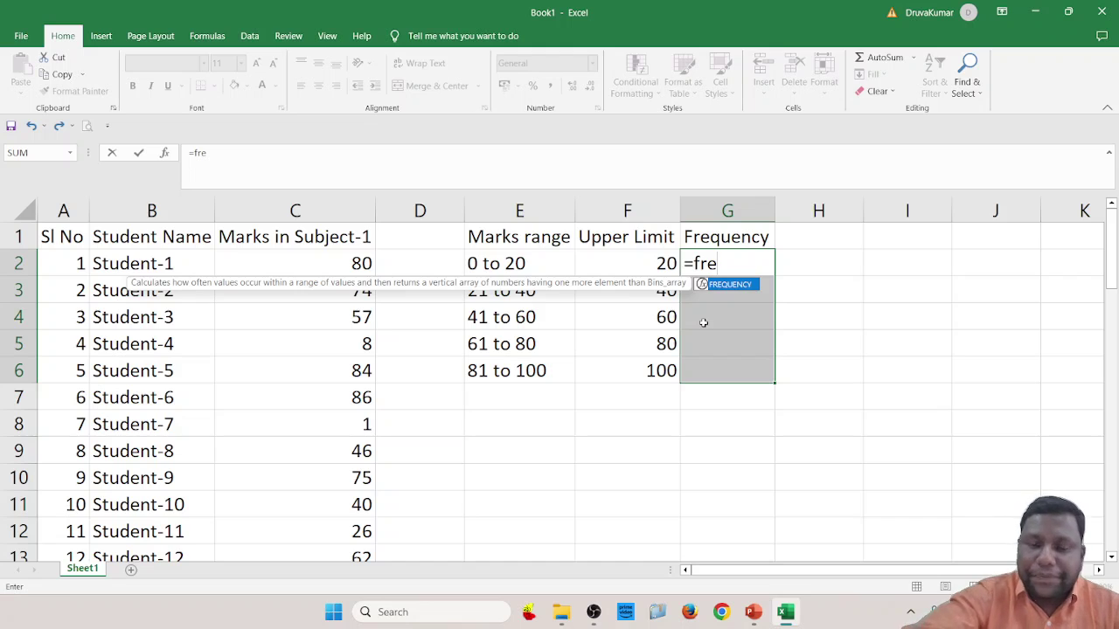
left_click(732, 291)
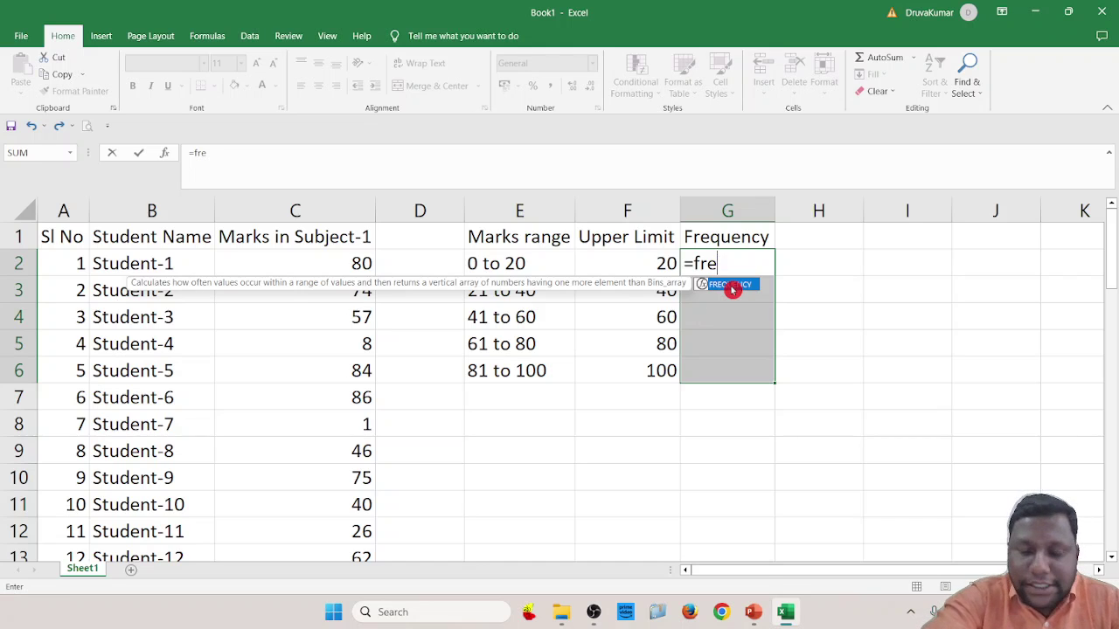
double_click(745, 290)
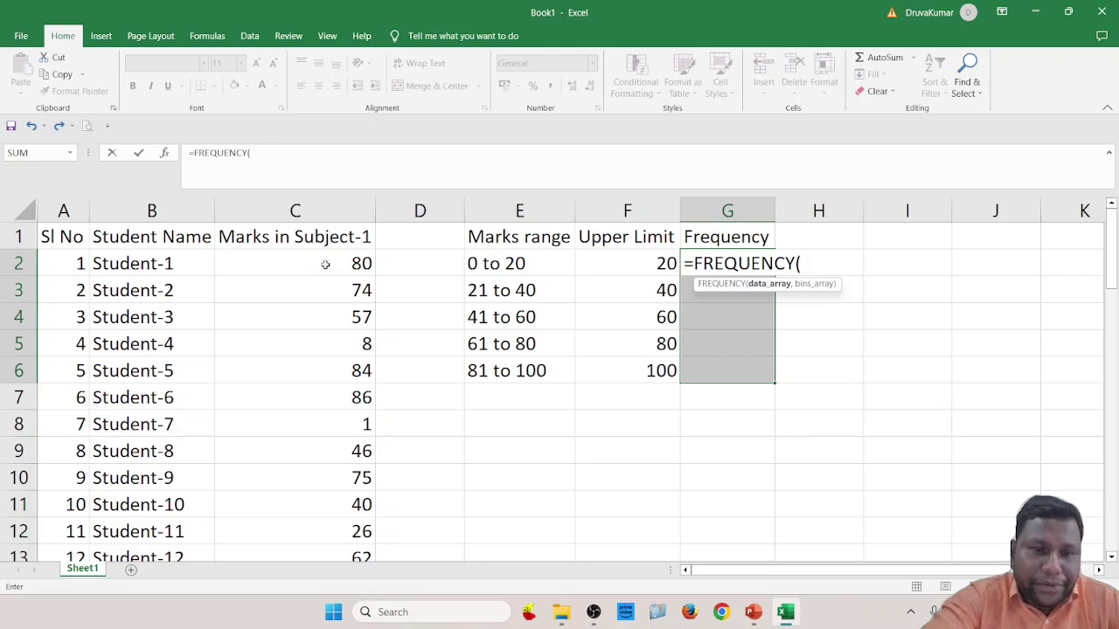
left_click_drag(324, 264, 353, 500)
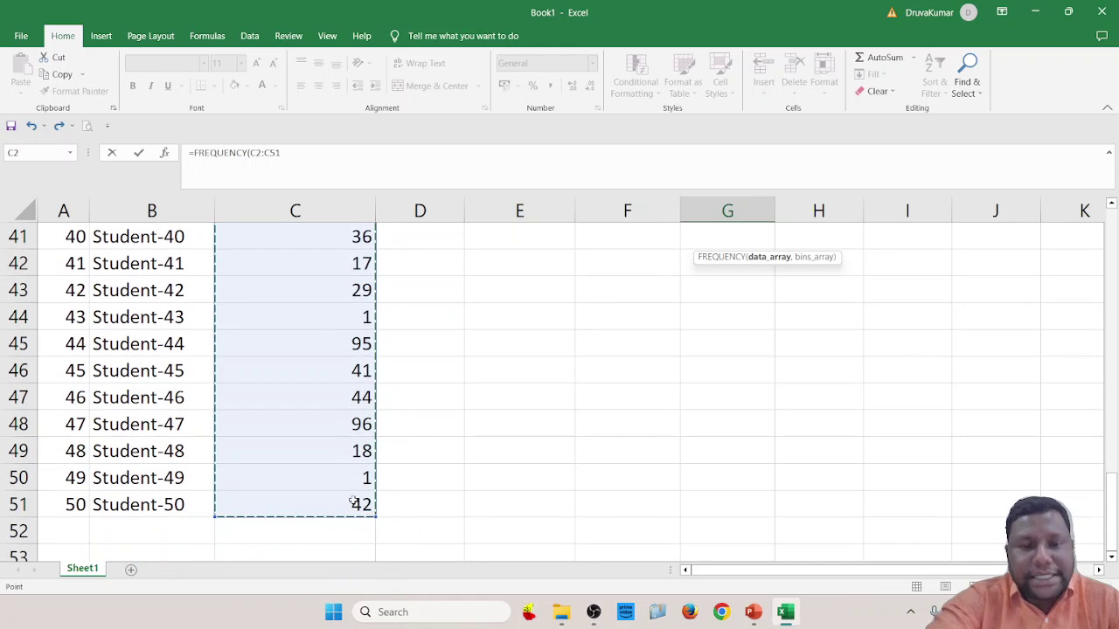
scroll(654, 458, "up", 5)
scroll(653, 458, "up", 8)
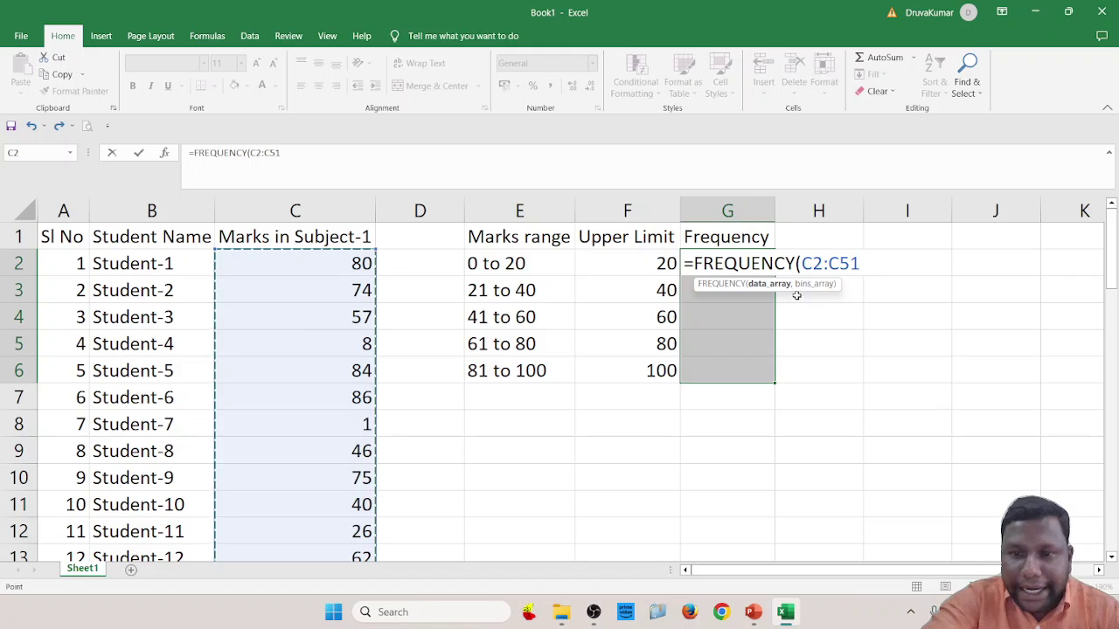
type(",")
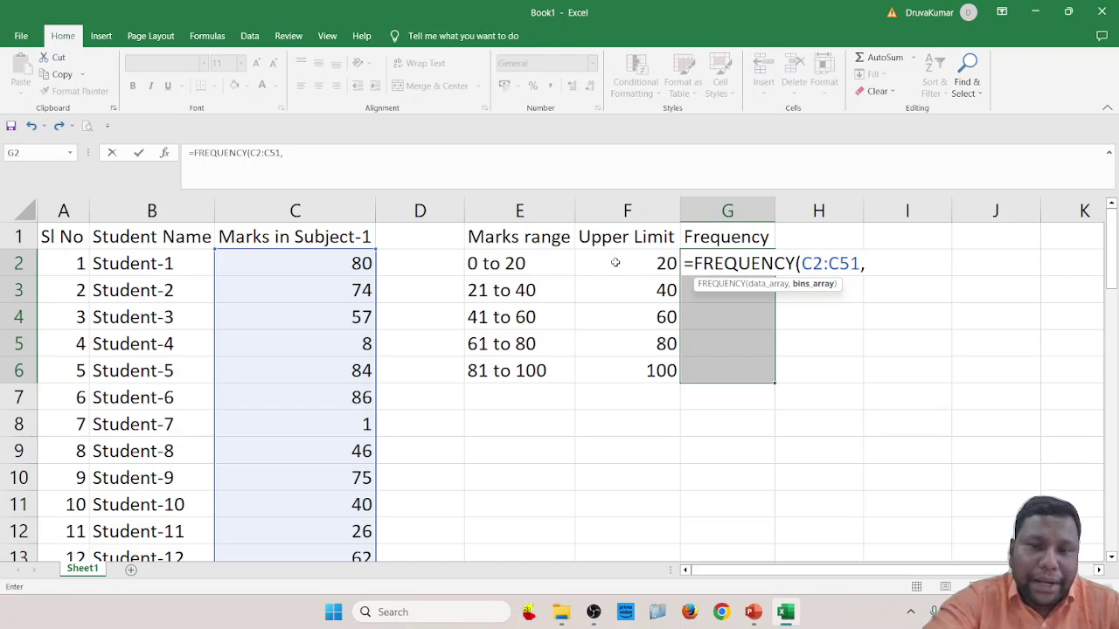
left_click_drag(615, 262, 615, 371)
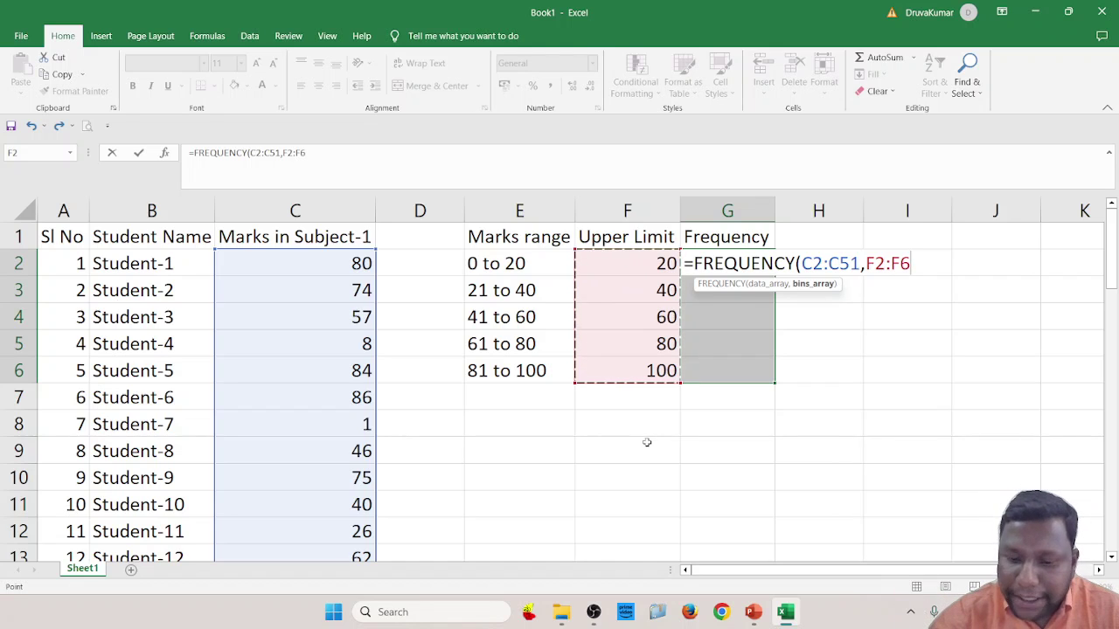
key("ctrl+shift+Return")
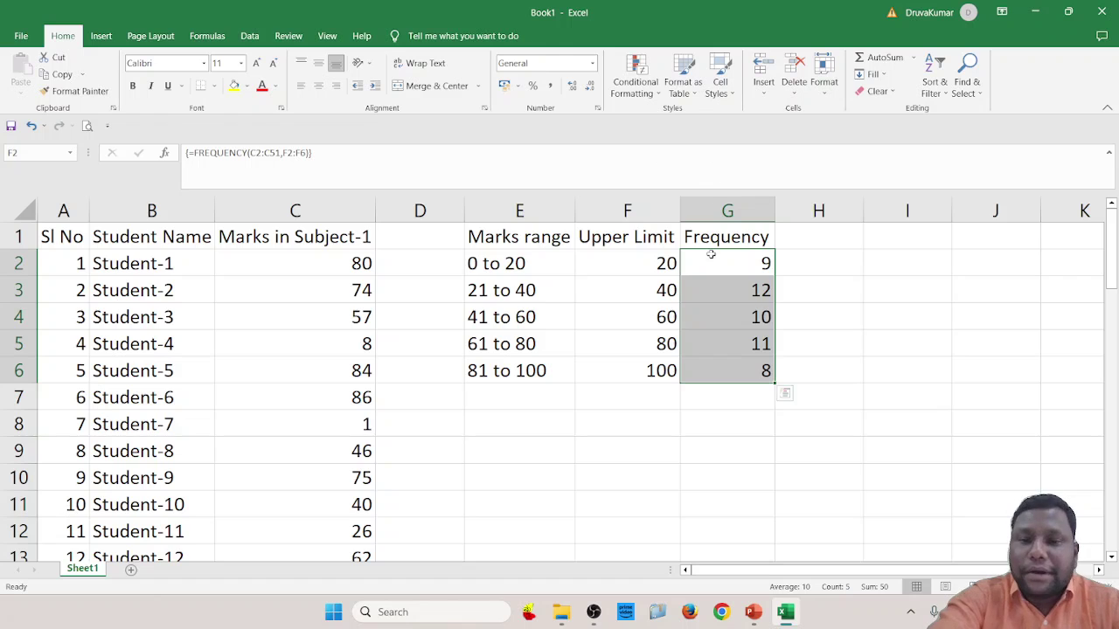
Add an AutoSum total of the frequencies G2 to G6 in cell G7
left_click(891, 60)
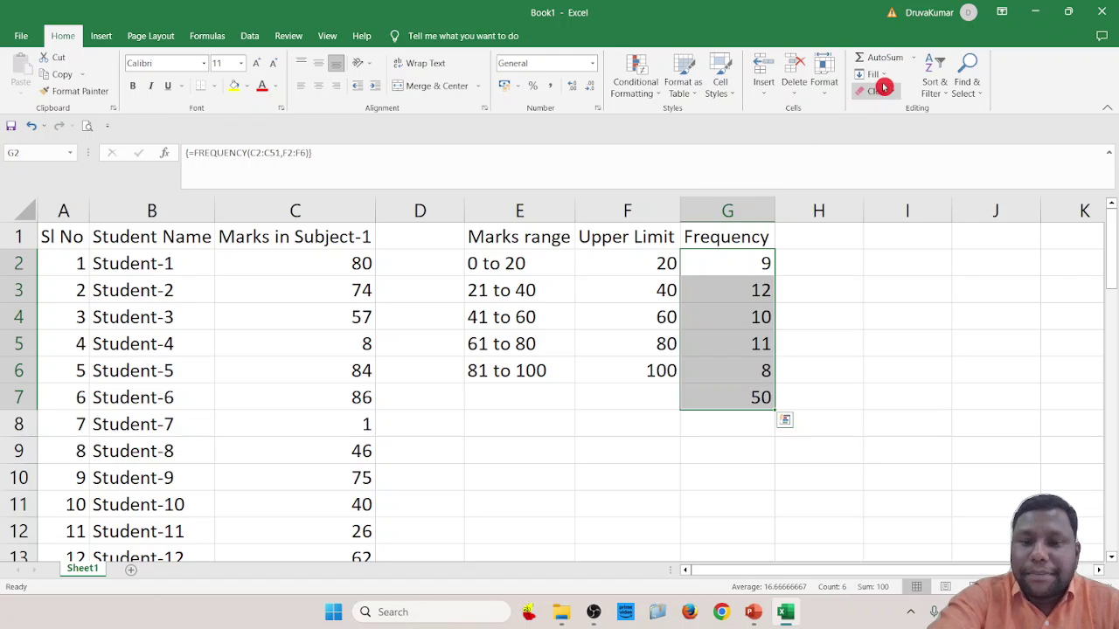
left_click(760, 404)
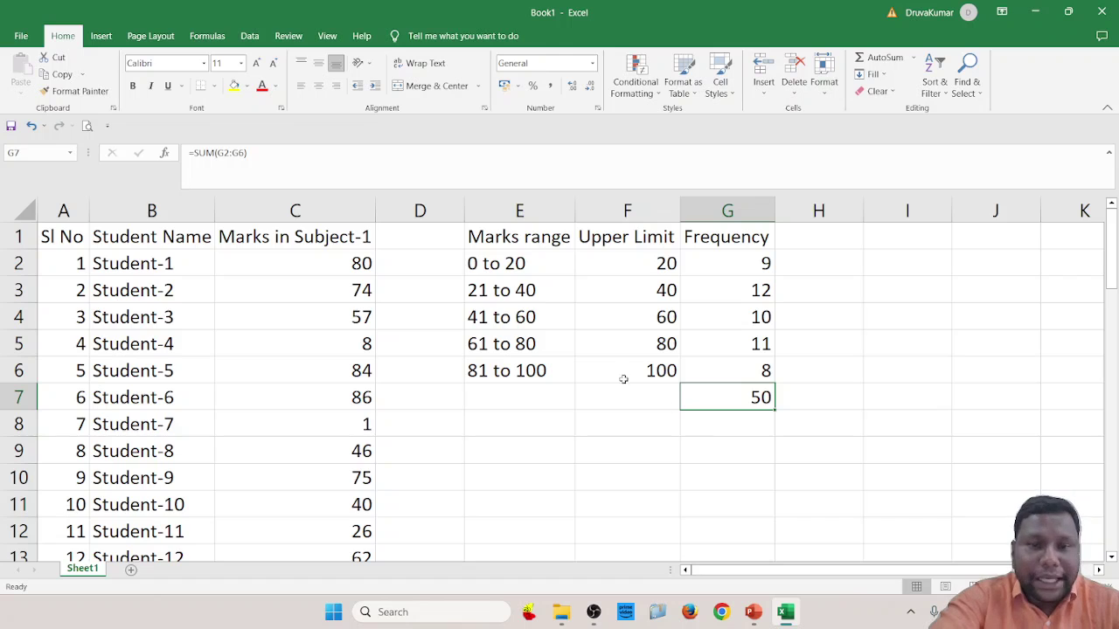
Examine each marks range in E2 to E6 against its matching frequency in G2 to G6
left_click(540, 274)
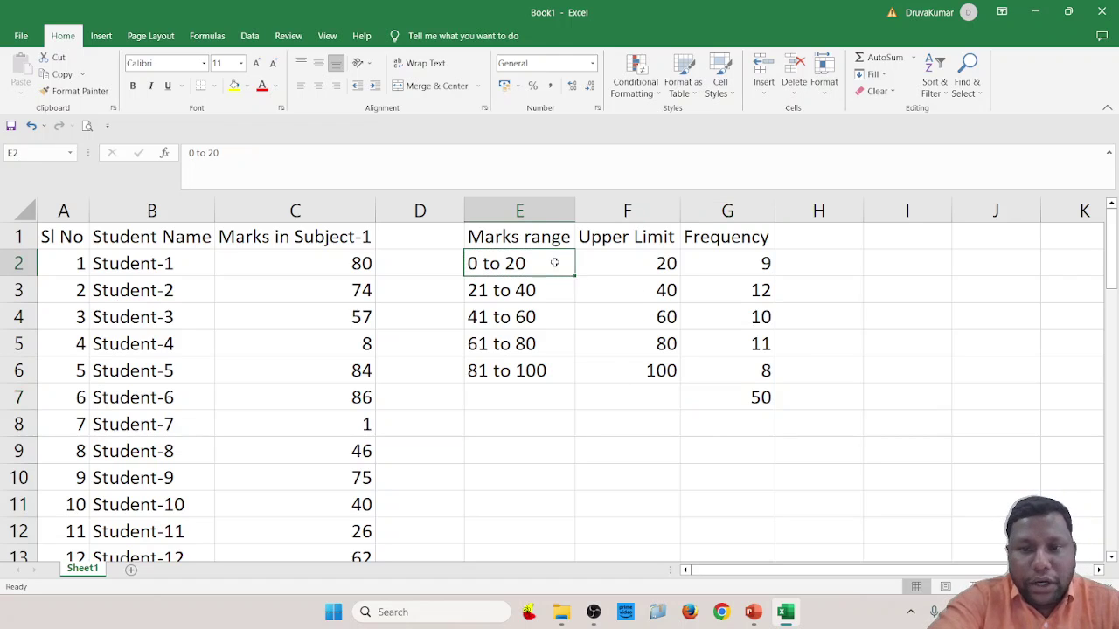
left_click(733, 269)
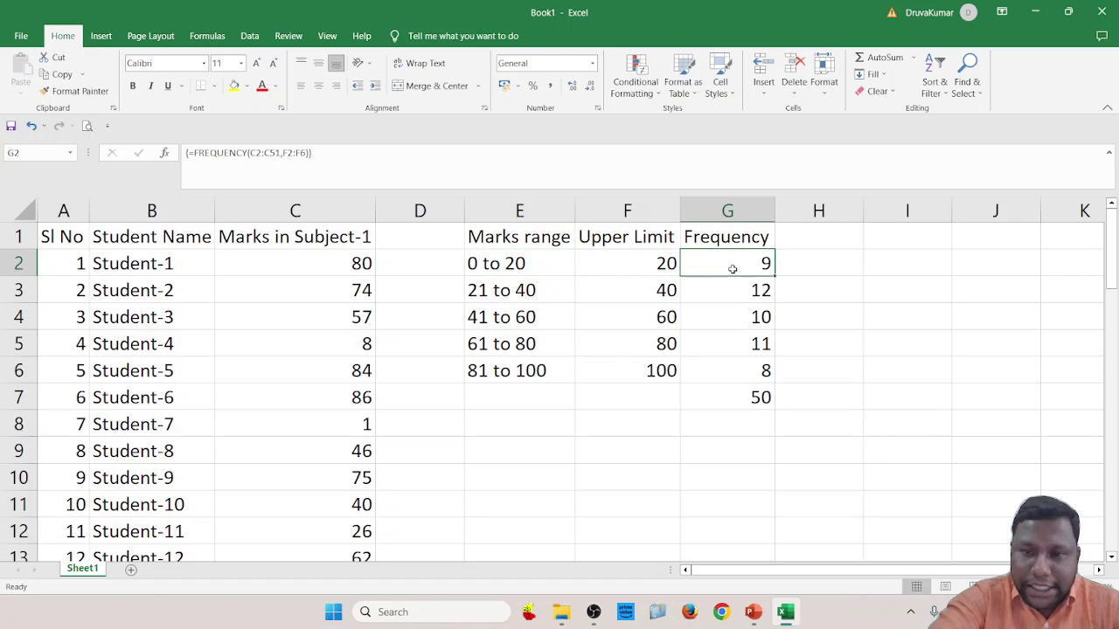
left_click(534, 290)
left_click(761, 294)
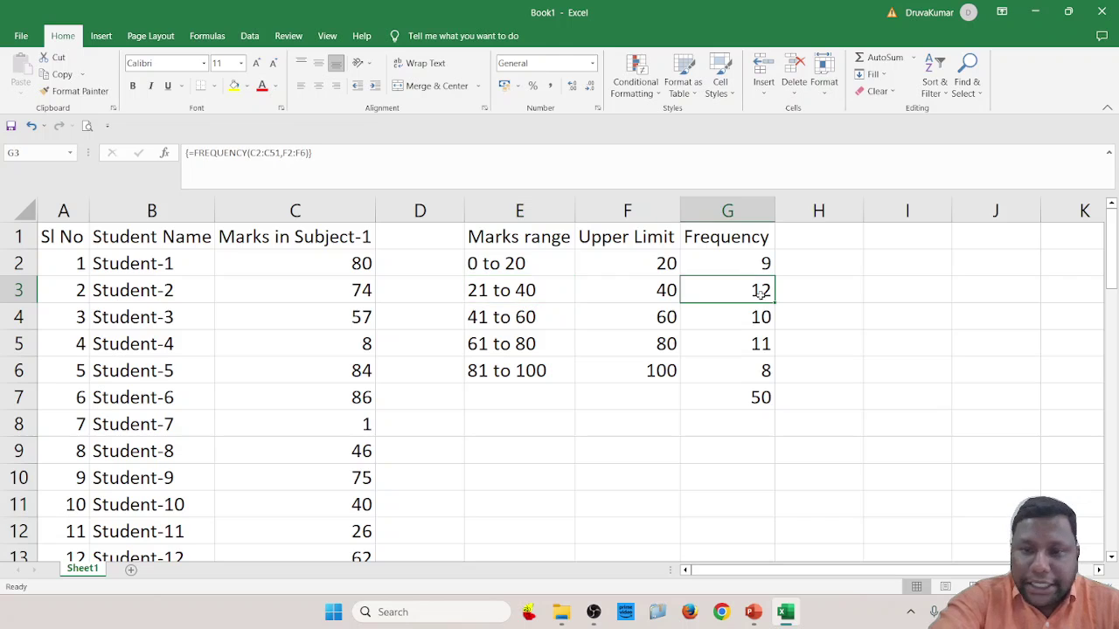
left_click(530, 318)
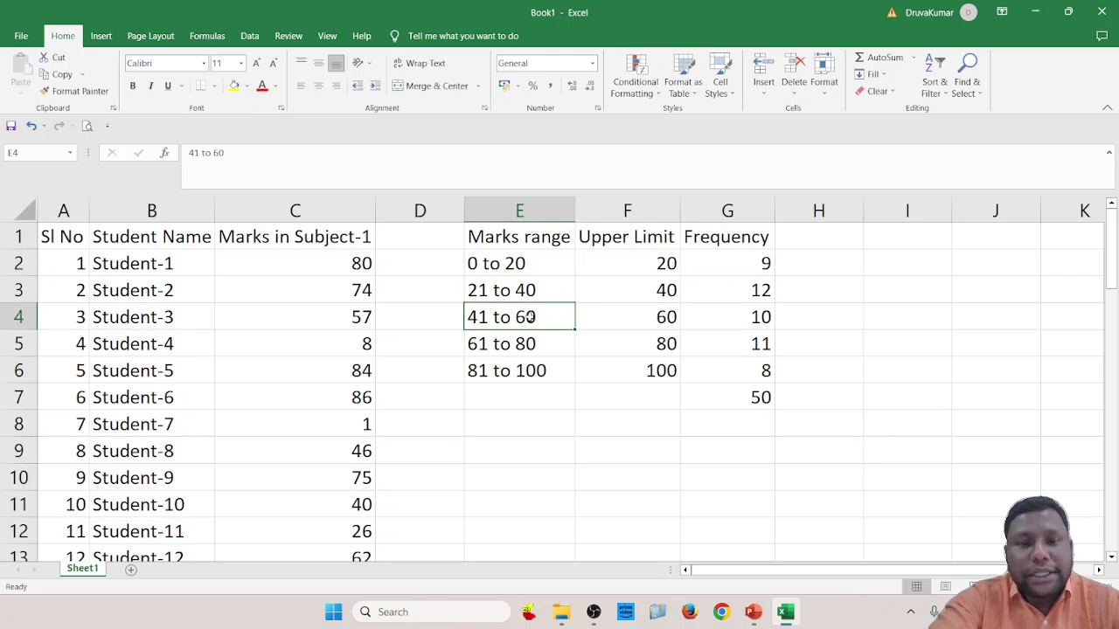
left_click(740, 330)
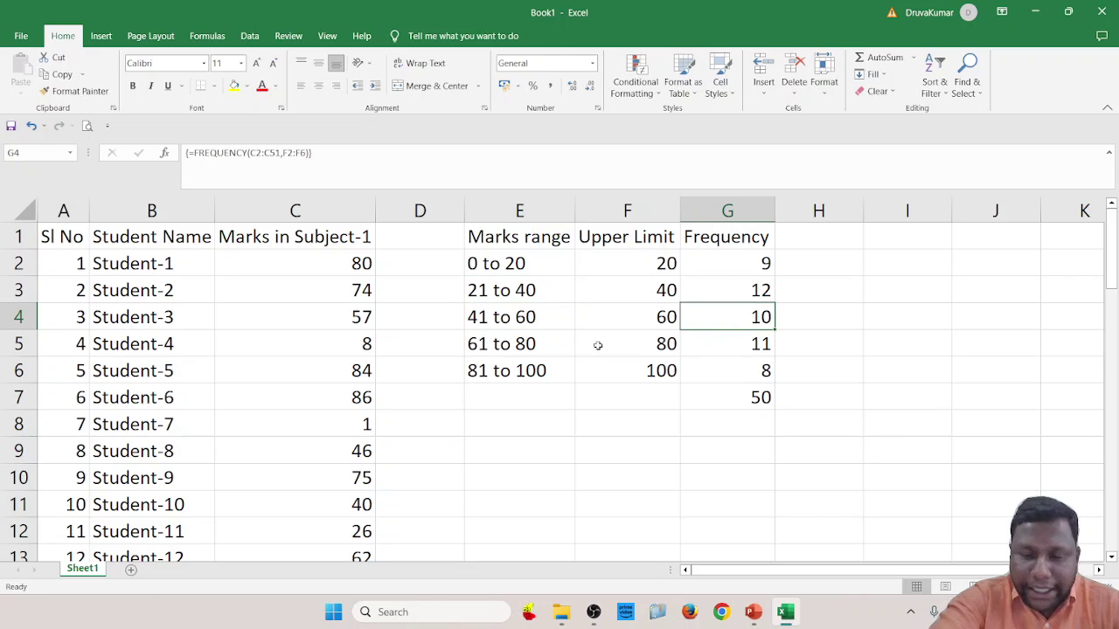
left_click(532, 345)
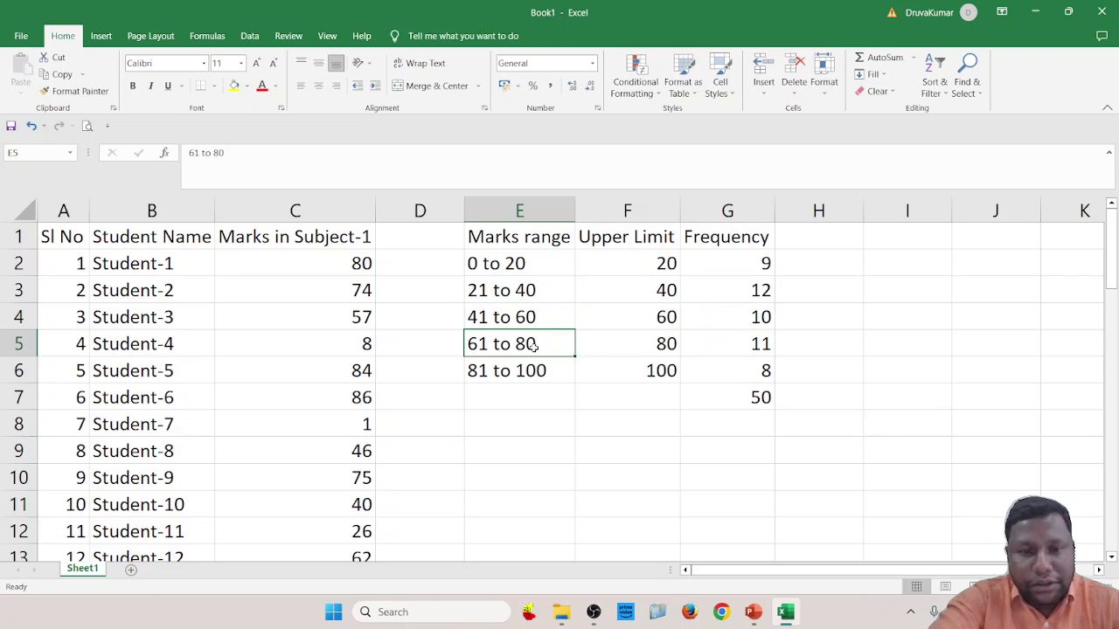
left_click(762, 346)
left_click(517, 370)
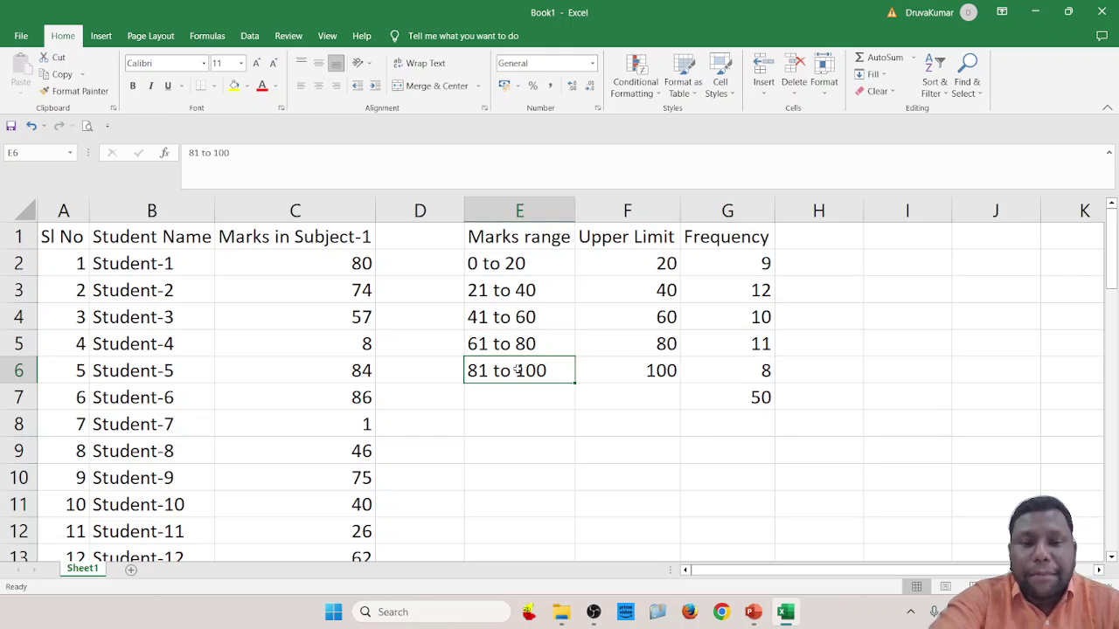
left_click(725, 371)
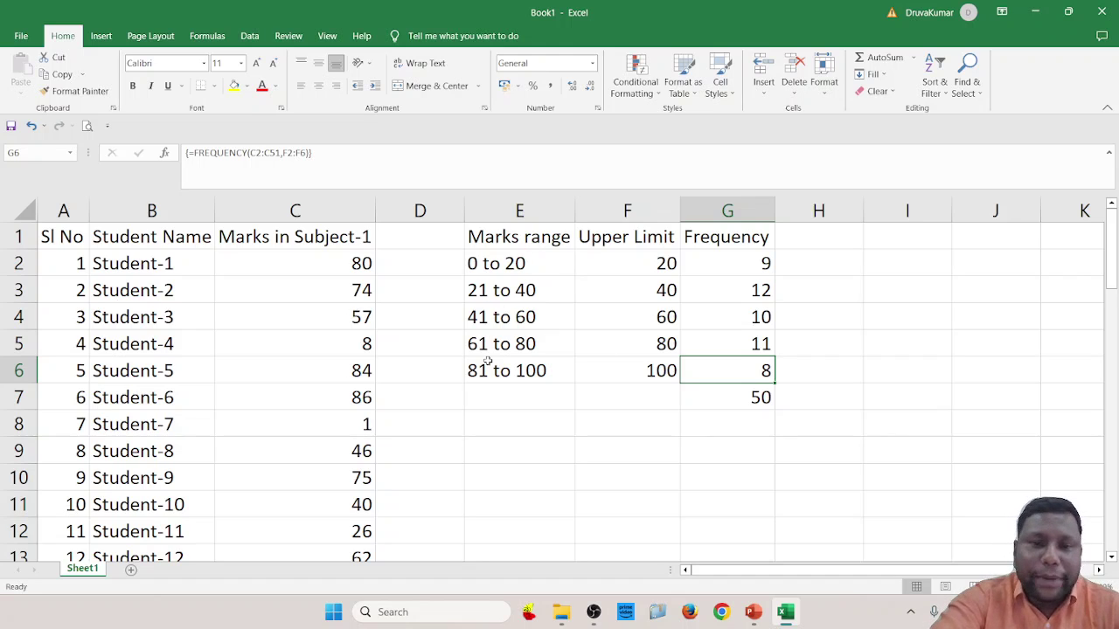
left_click(749, 266)
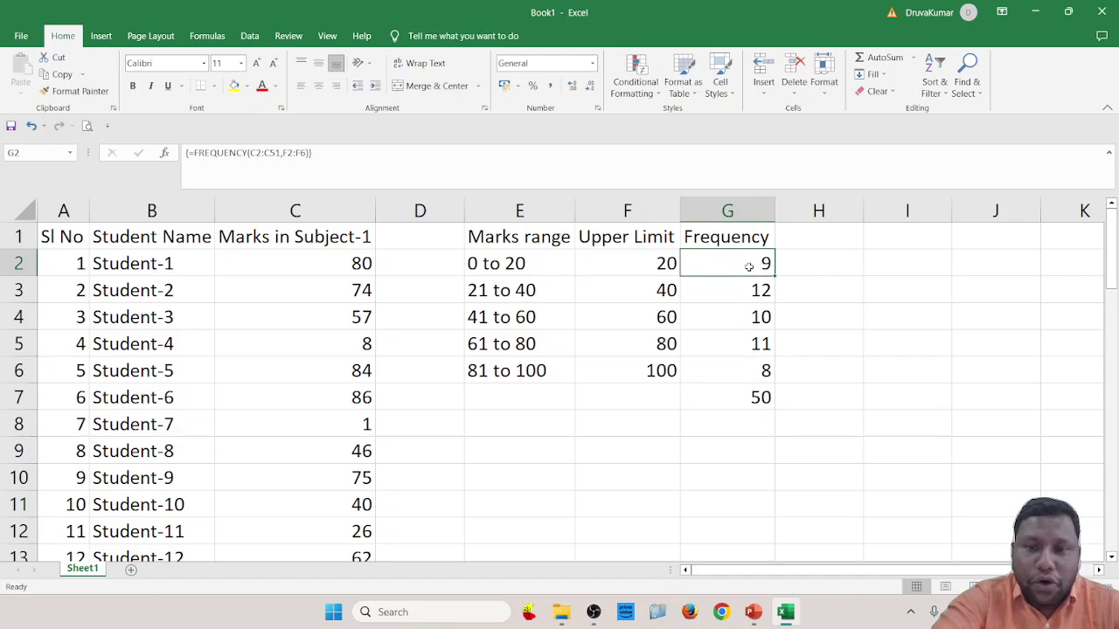
left_click(535, 272)
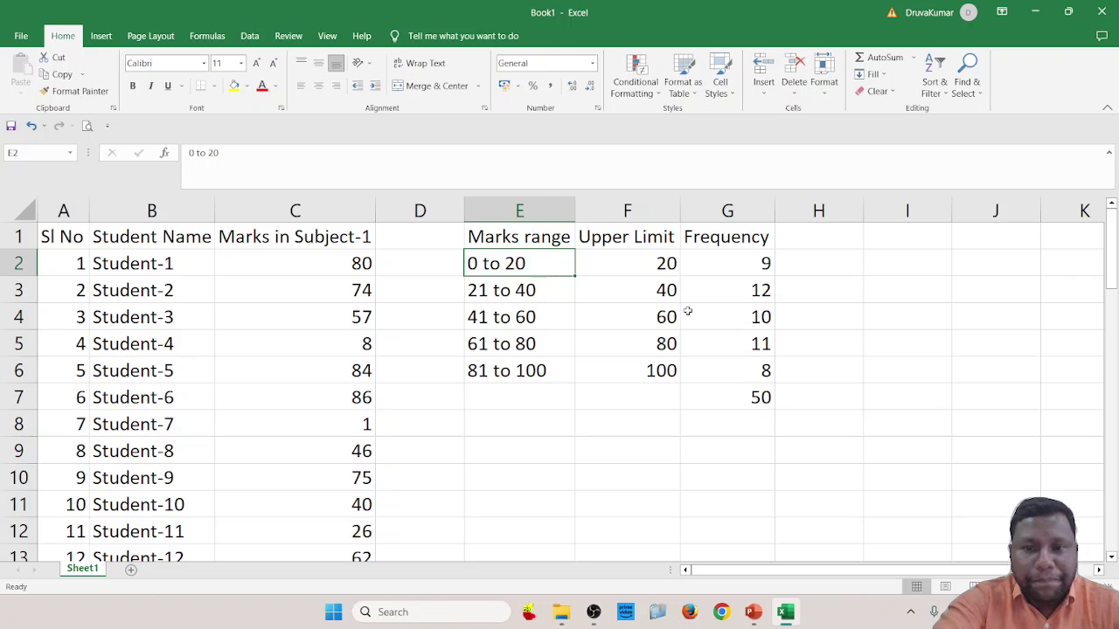
left_click(759, 294)
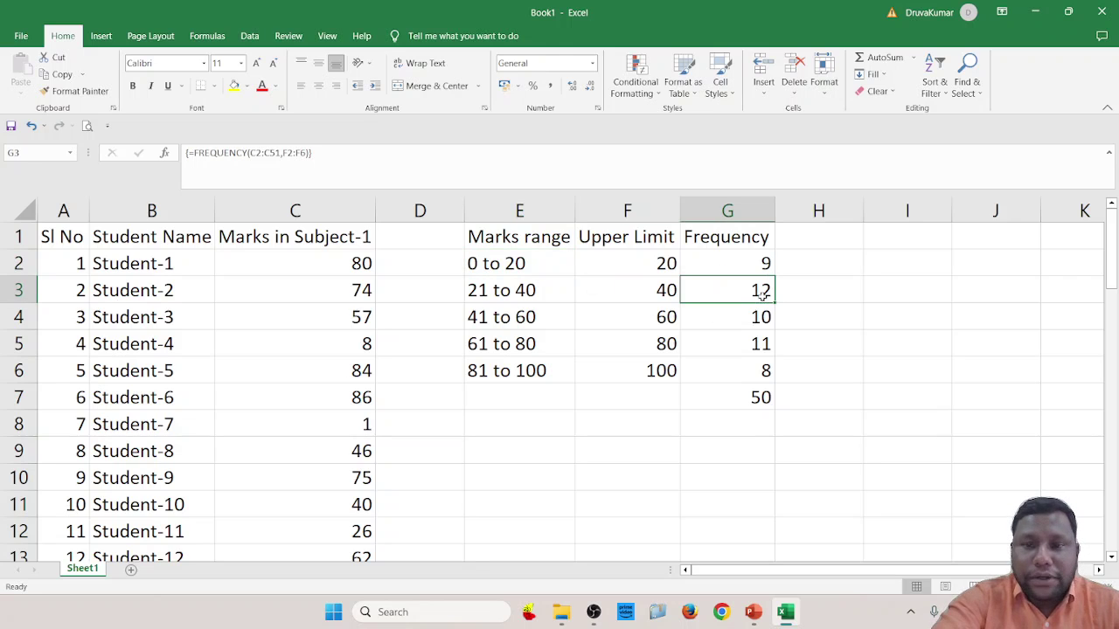
left_click(538, 295)
left_click(756, 325)
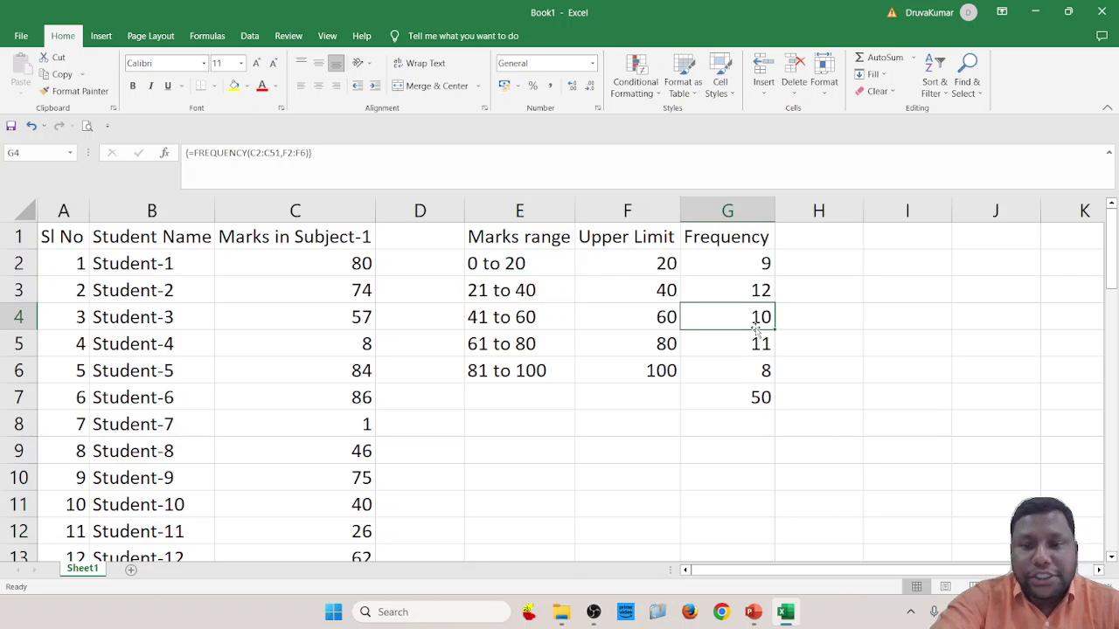
left_click(526, 317)
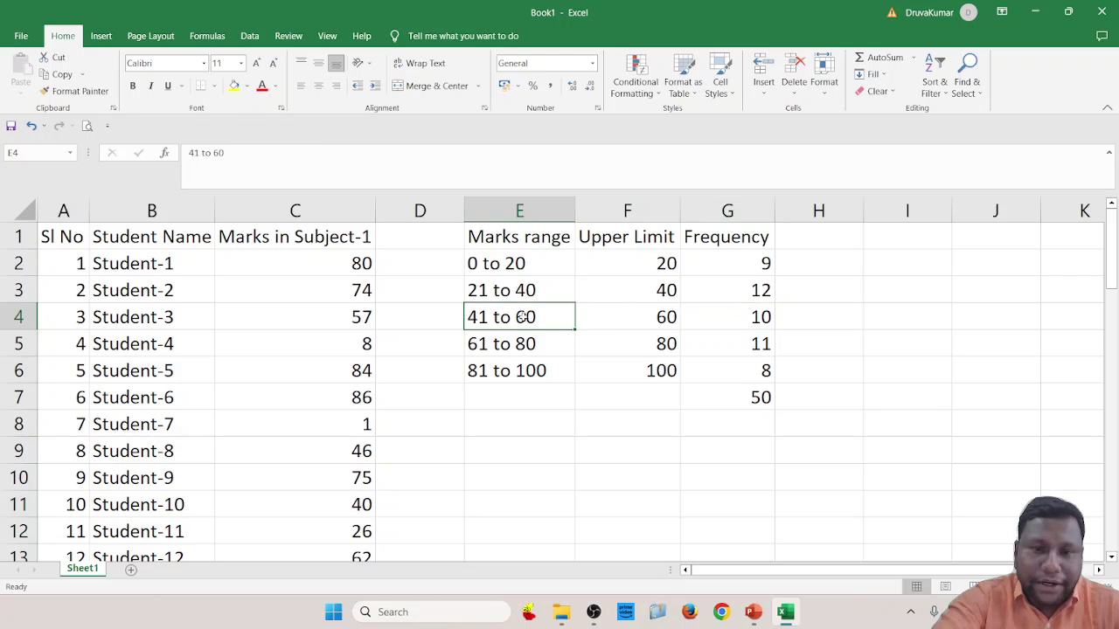
left_click(756, 347)
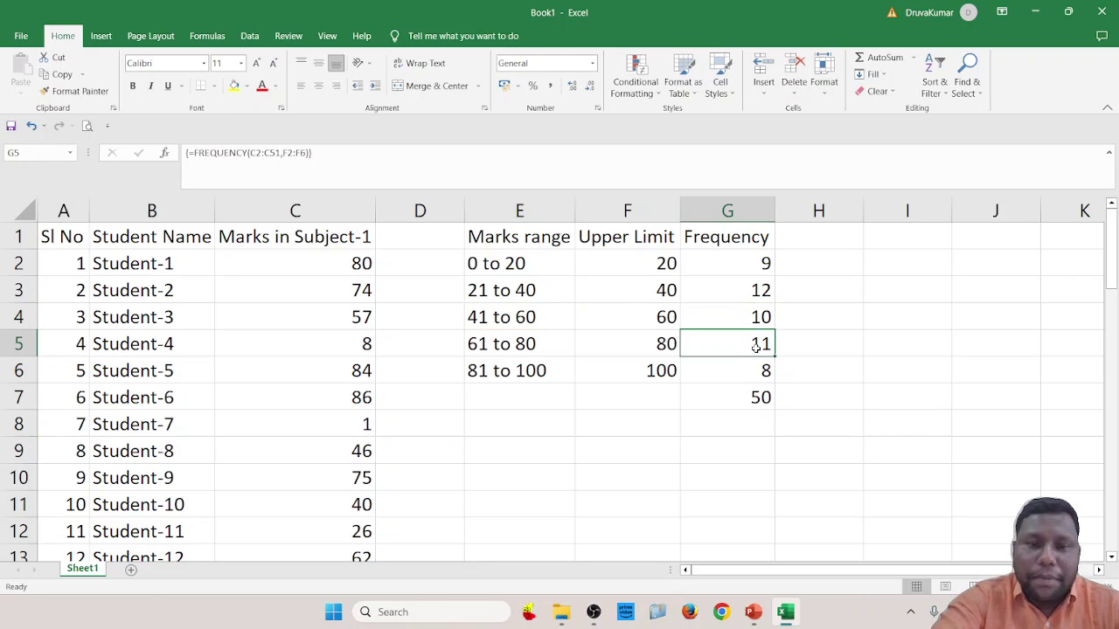
left_click(503, 341)
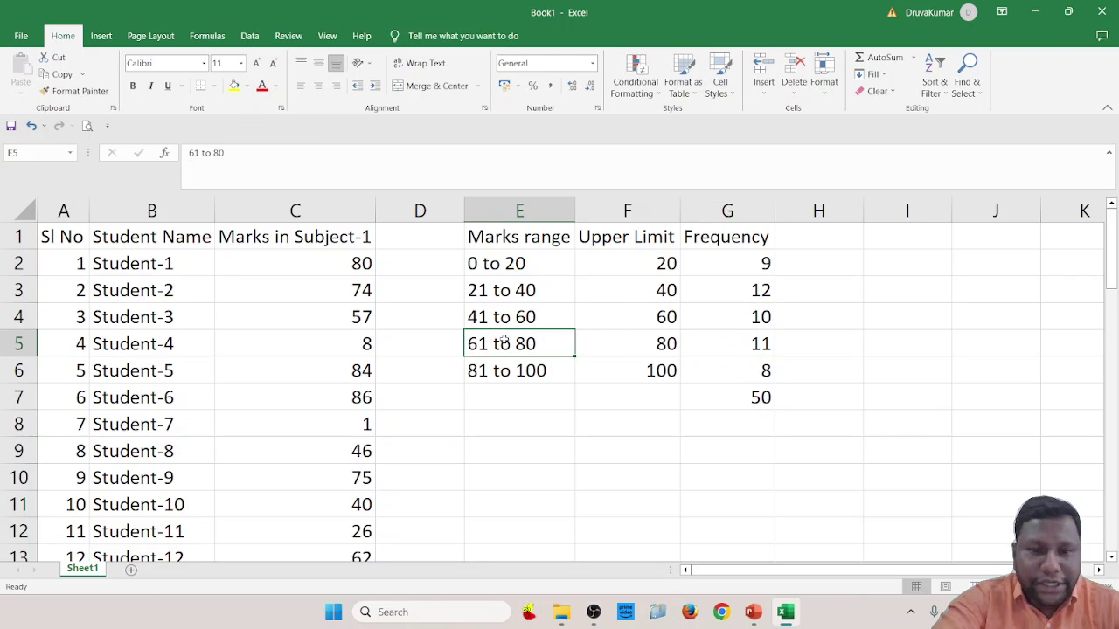
left_click(739, 376)
left_click(518, 368)
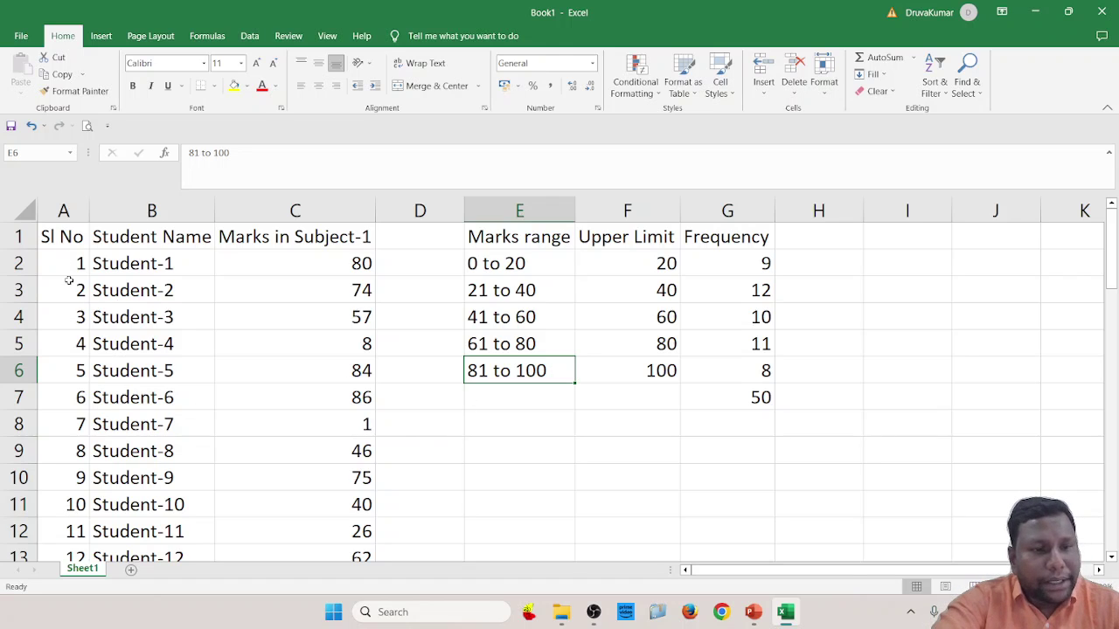
left_click_drag(68, 266, 72, 322)
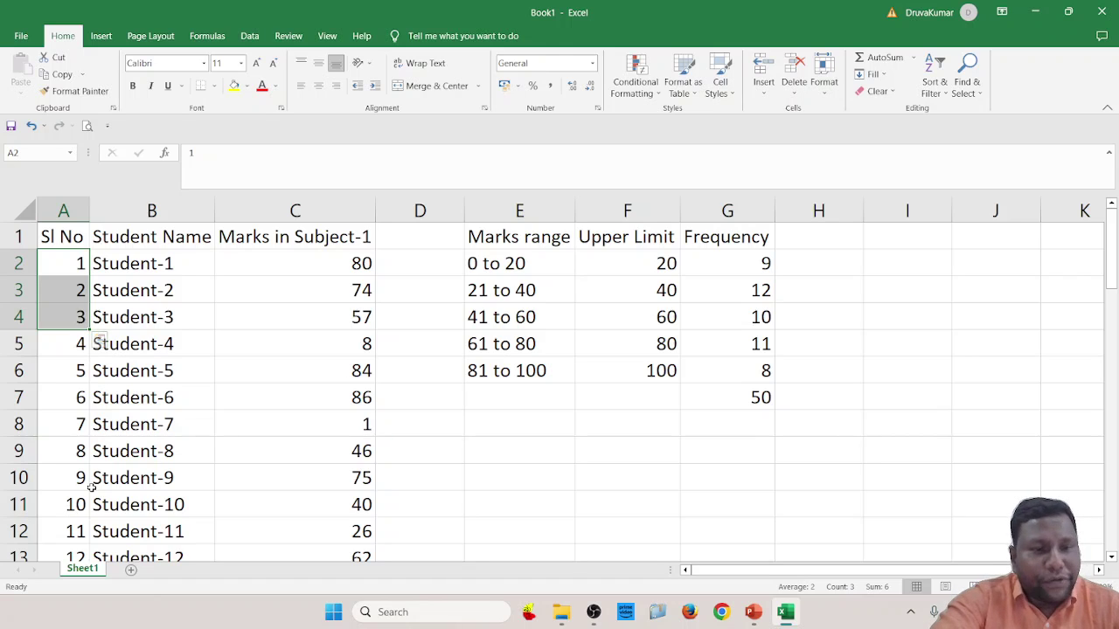
left_click(174, 227)
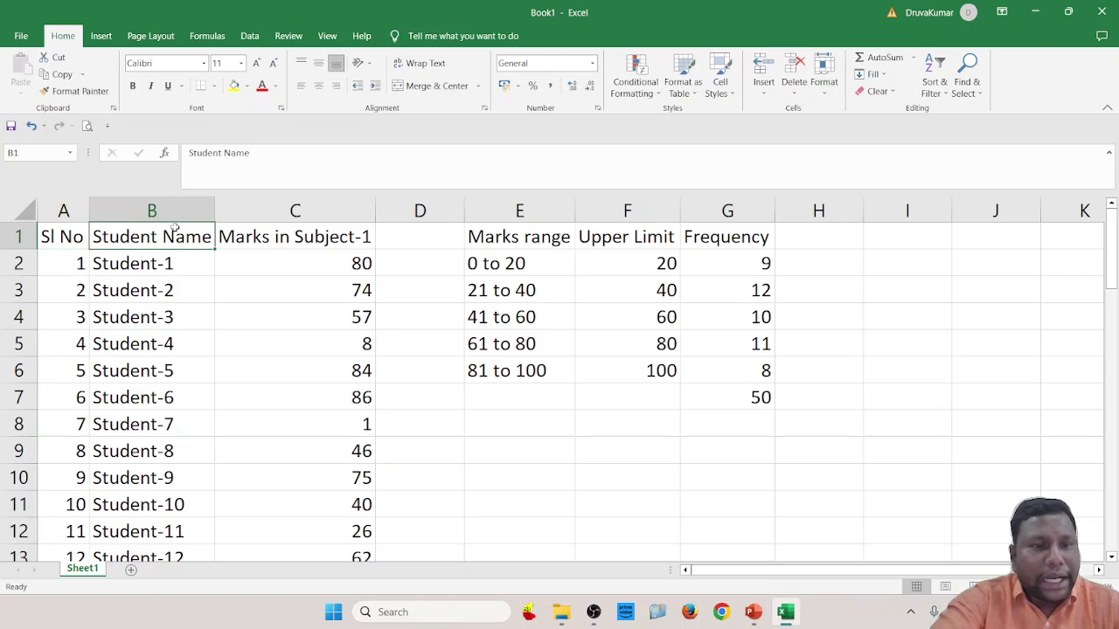
left_click(166, 260)
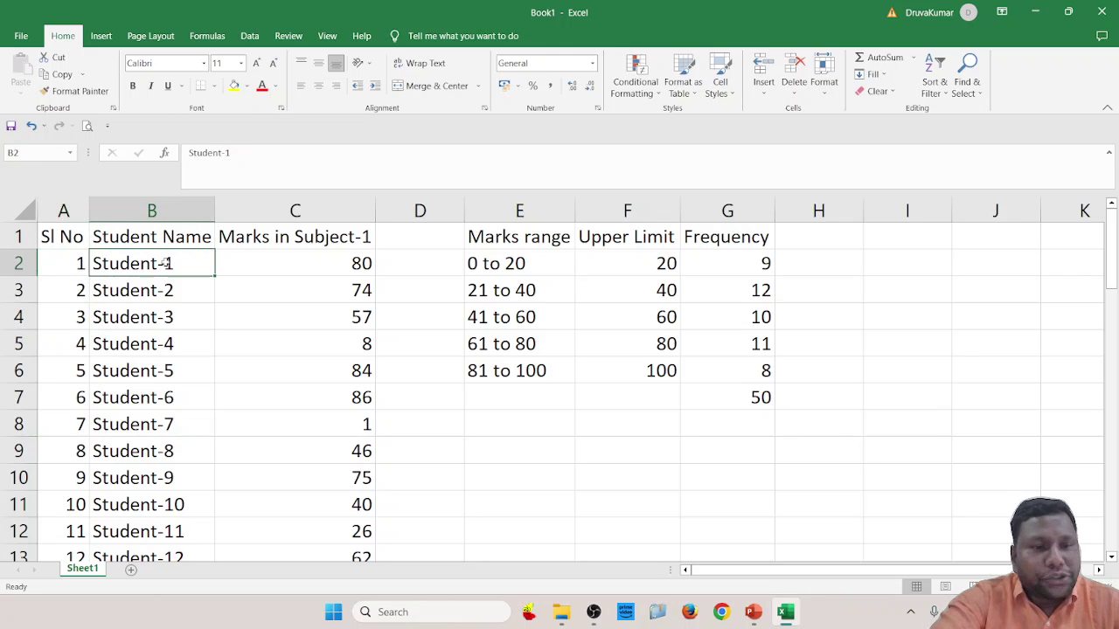
Fill the student names down from B2 to B51, and paste the marks in C2 to C51 over themselves as values
double_click(214, 277)
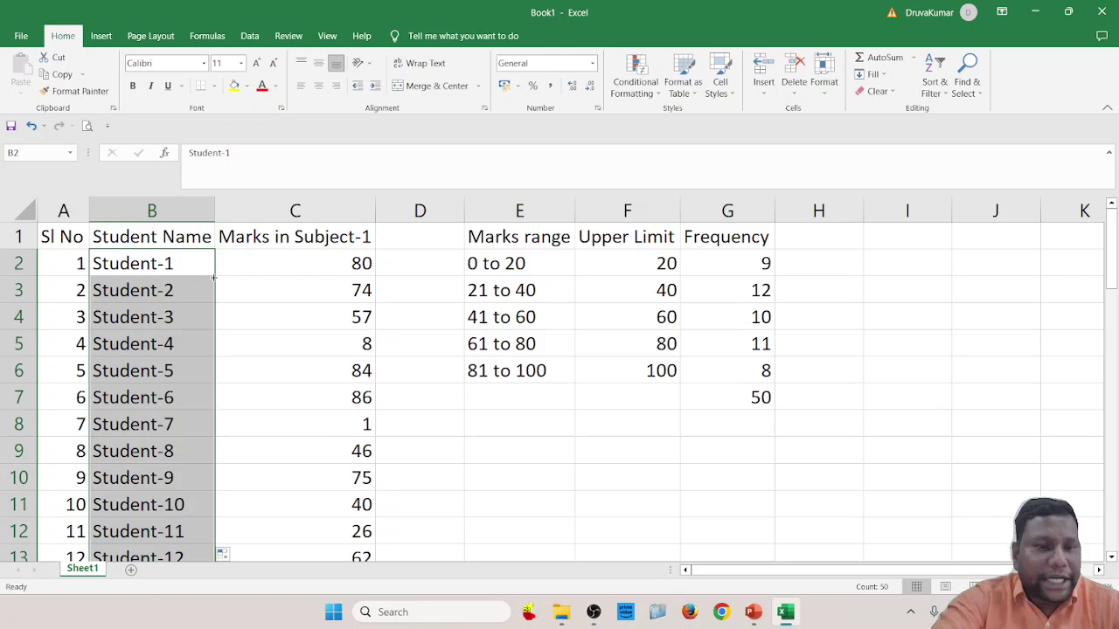
left_click(314, 241)
left_click(326, 273)
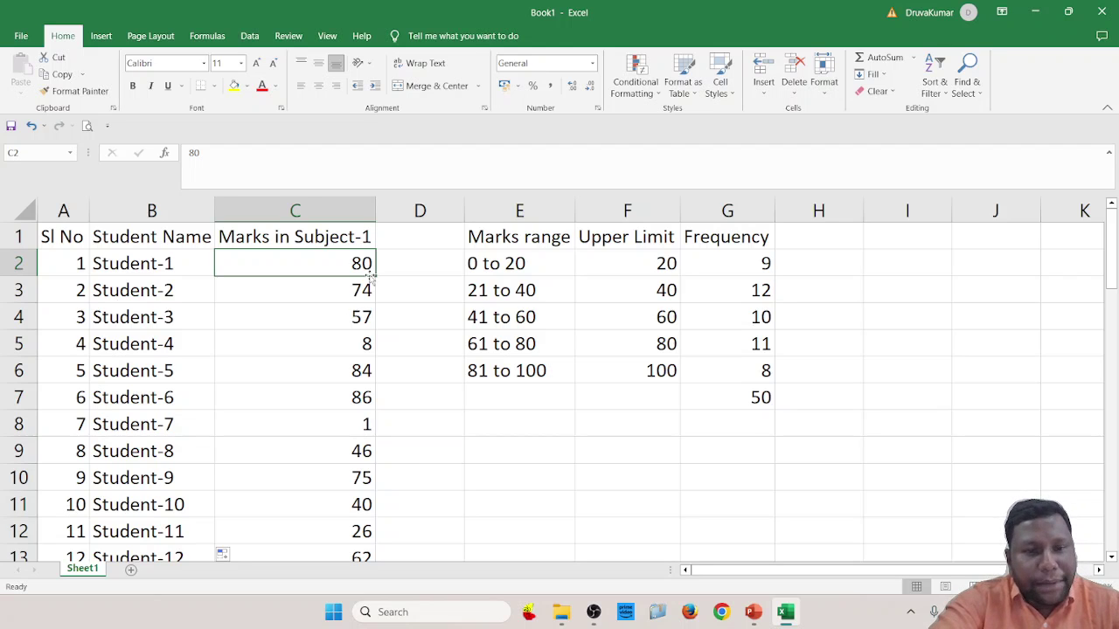
left_click_drag(324, 254, 328, 463)
key("ctrl+c")
scroll(343, 367, "up", 14)
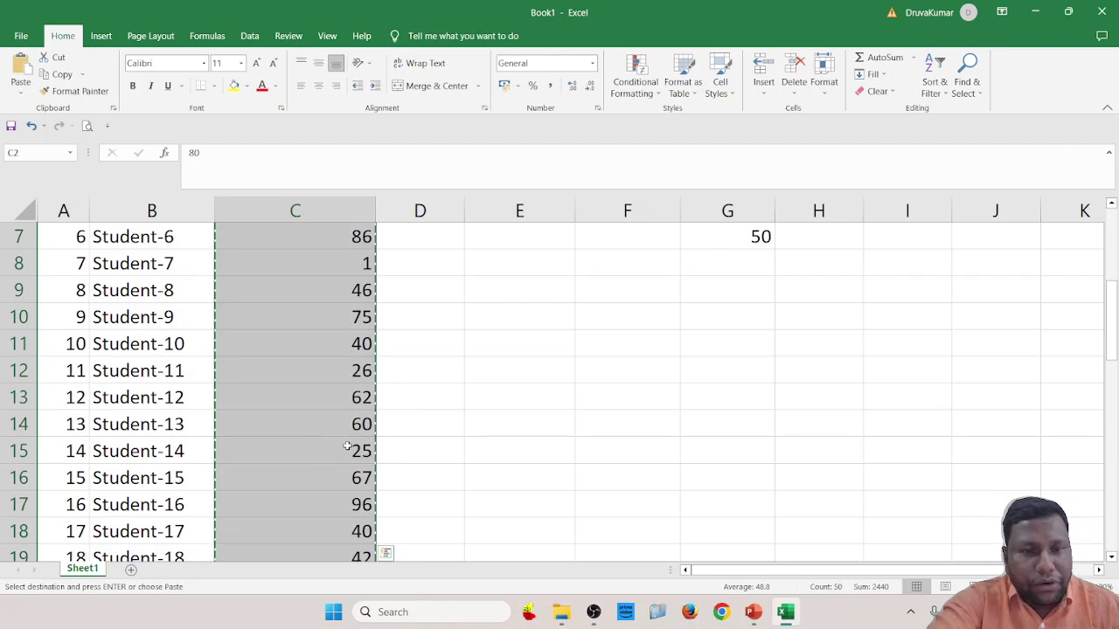
right_click(330, 268)
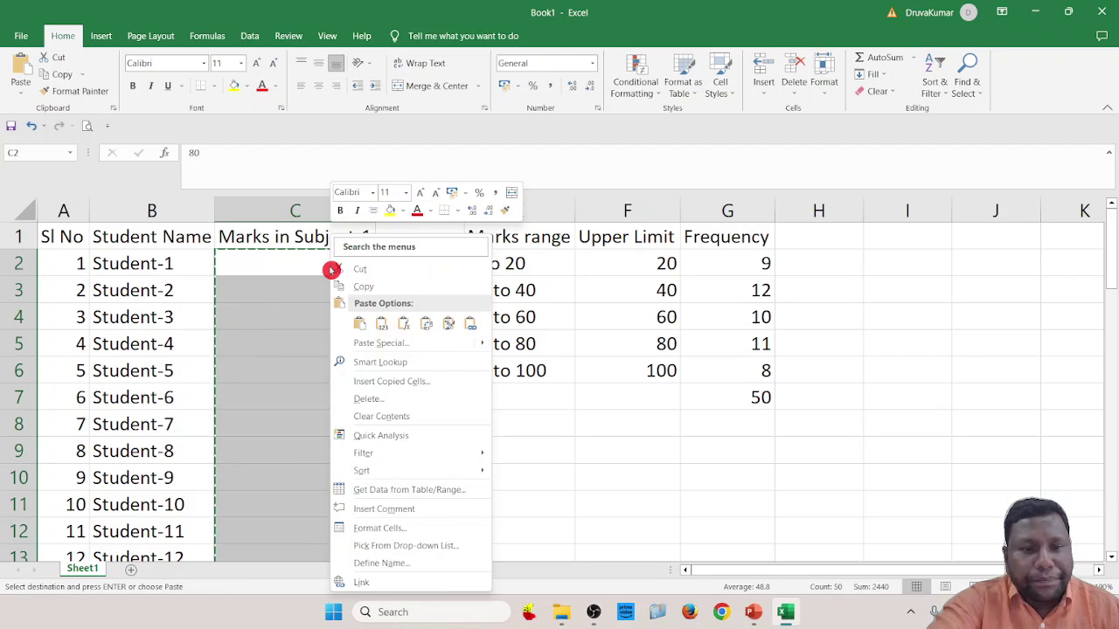
left_click(388, 331)
left_click(402, 367)
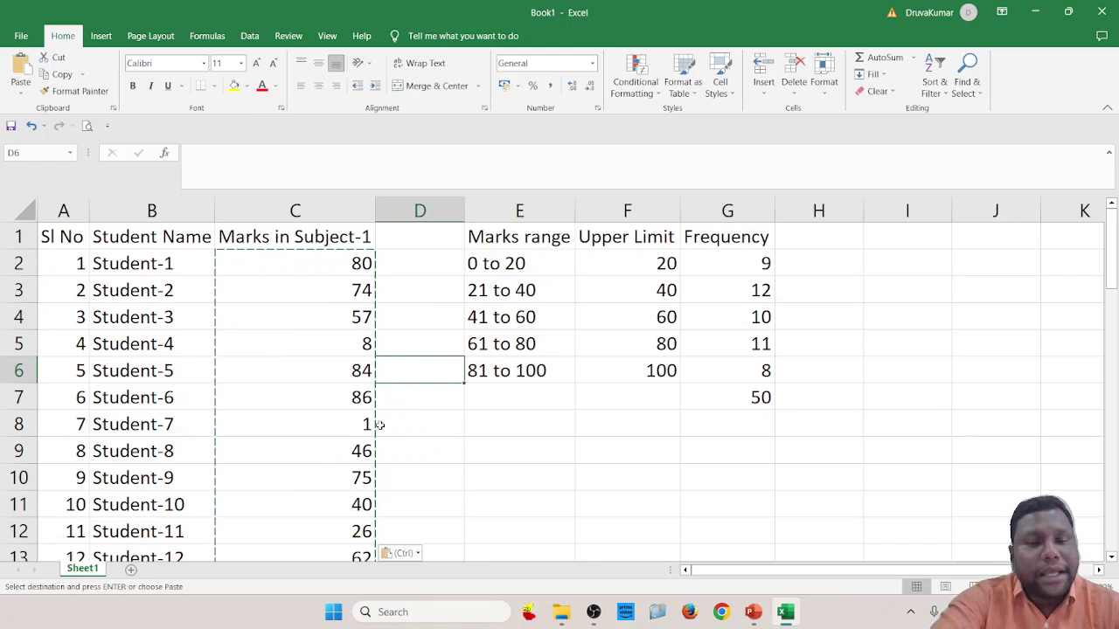
Examine the marks ranges in E2 to E6 together with their upper limits in F2 to F6
left_click(542, 246)
left_click_drag(522, 260, 521, 370)
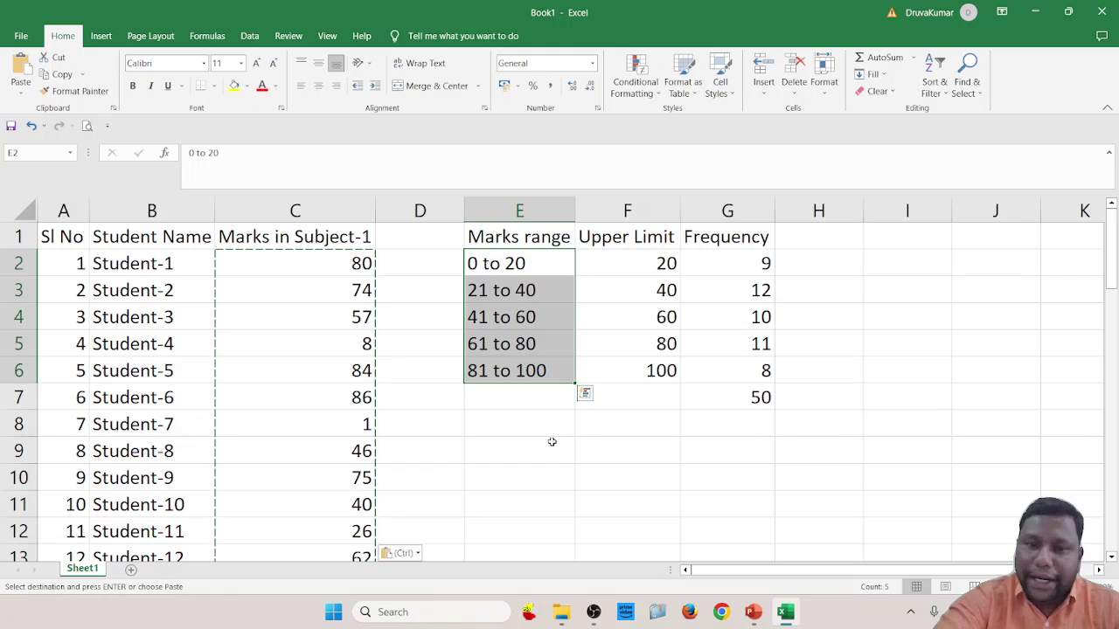
left_click(648, 244)
left_click(518, 267)
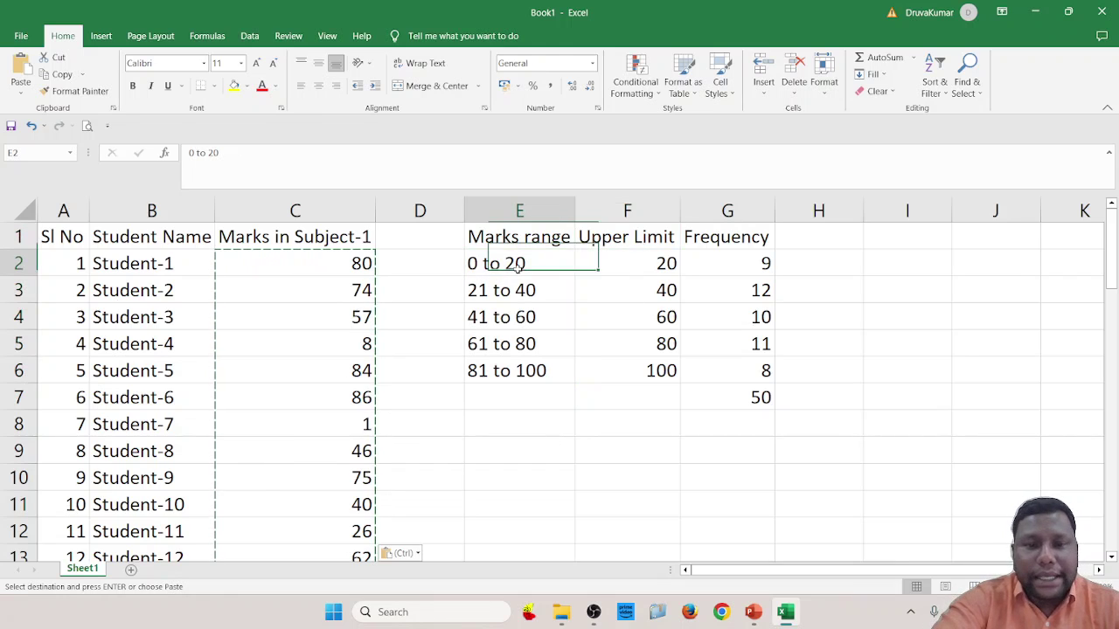
left_click(640, 265)
left_click(526, 288)
left_click(633, 297)
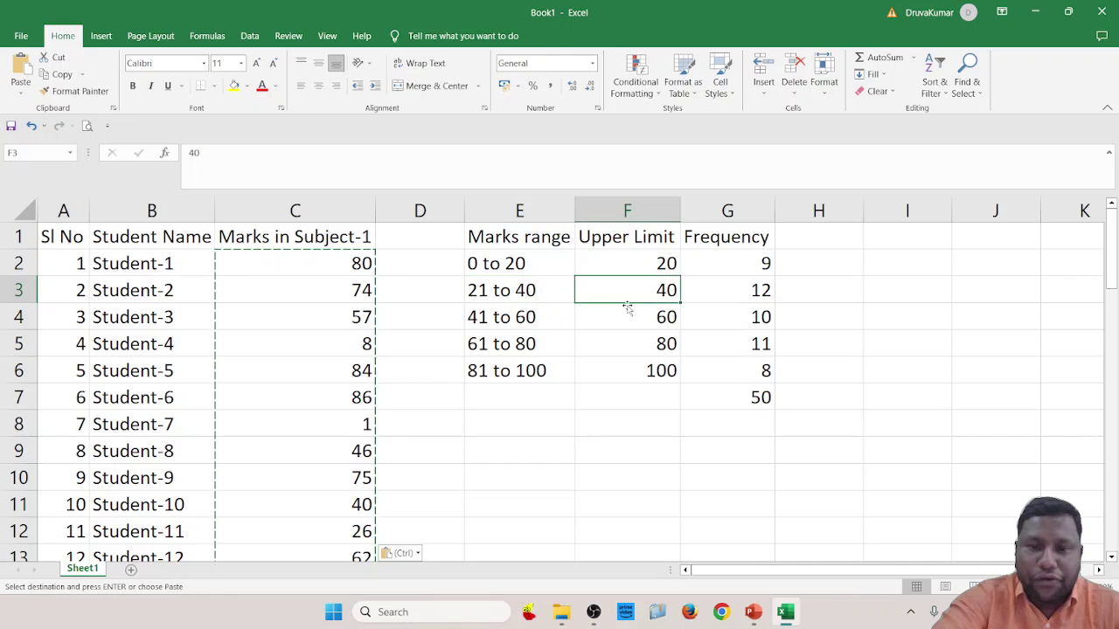
left_click(626, 318)
left_click(641, 346)
left_click(647, 375)
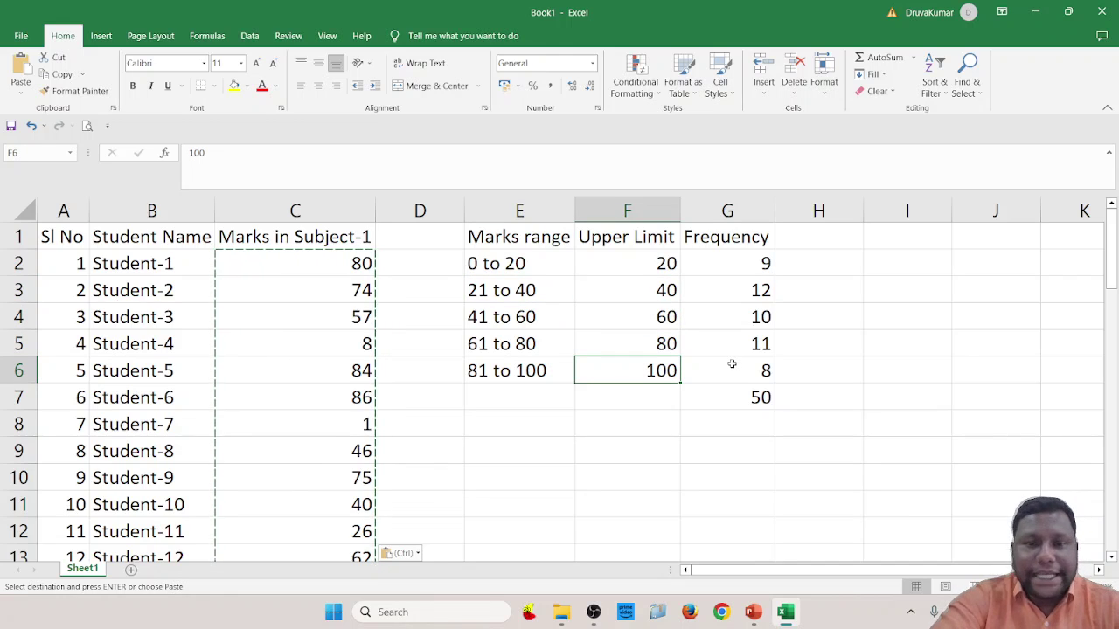
Enter the array formula =FREQUENCY(C2:C51,F2:F6) across cells H2 to H6 and add an AutoSum total in H7
left_click_drag(825, 260, 813, 377)
type("=fre")
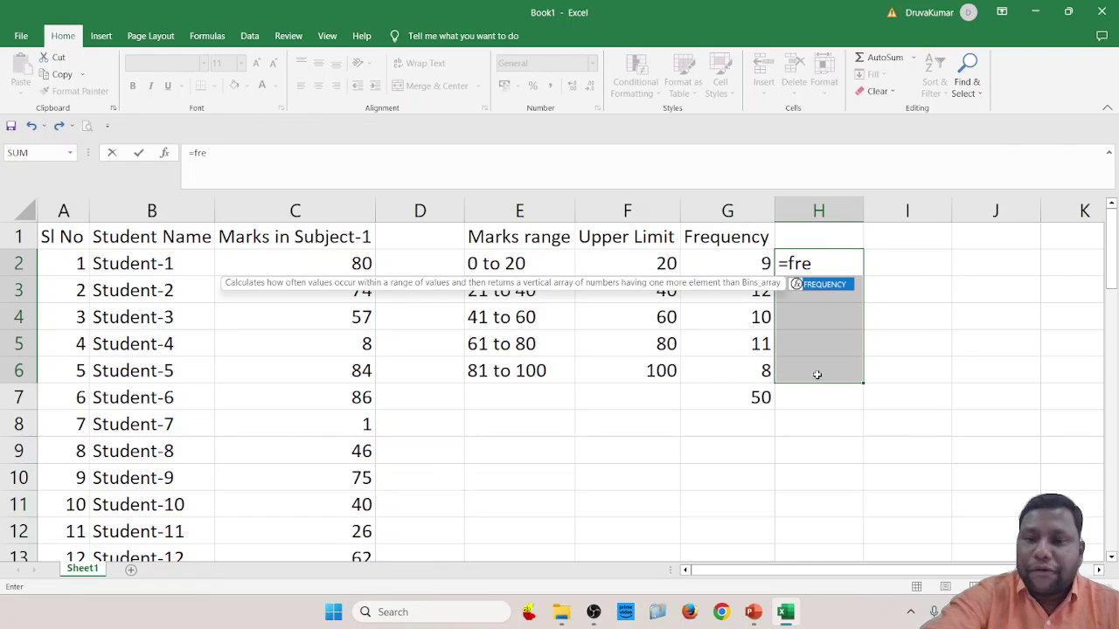
double_click(831, 285)
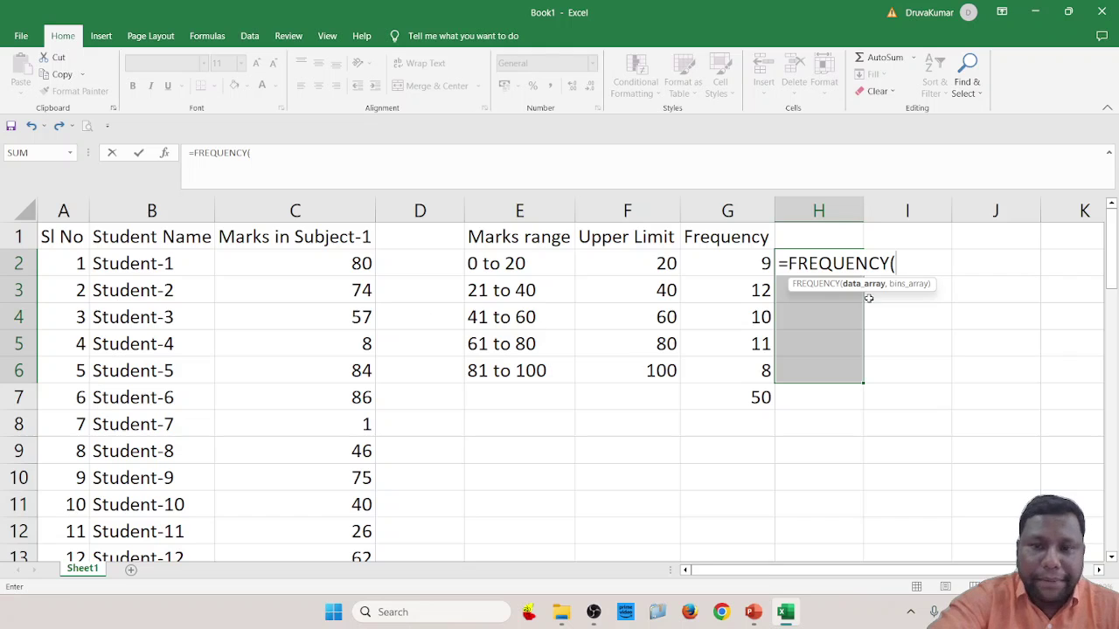
left_click_drag(349, 263, 354, 512)
scroll(687, 432, "up", 13)
scroll(686, 433, "up", 1)
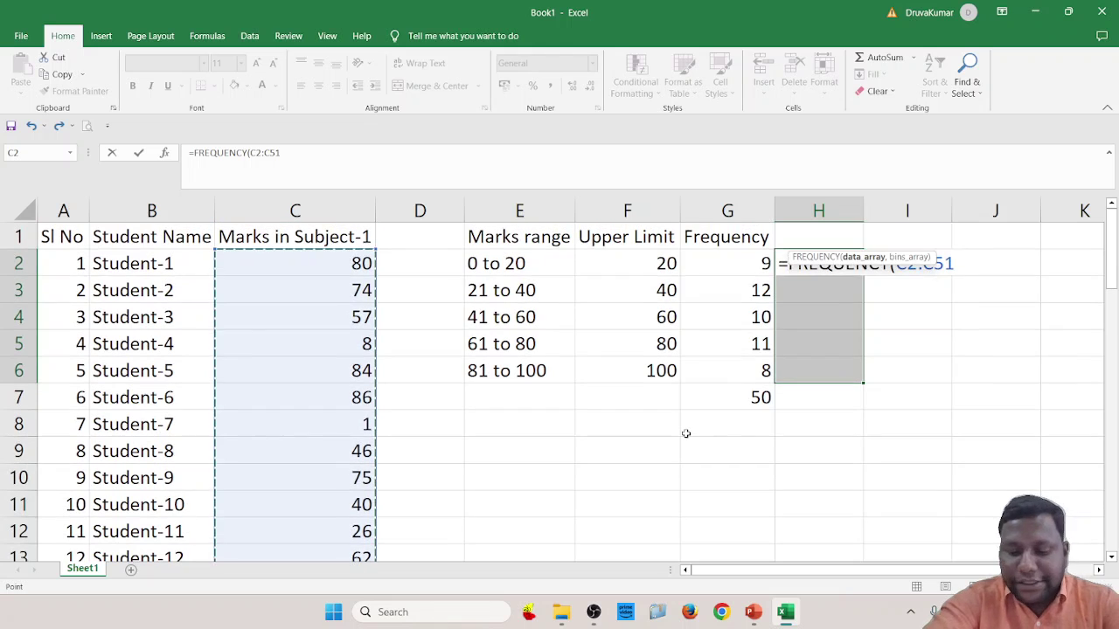
type(",")
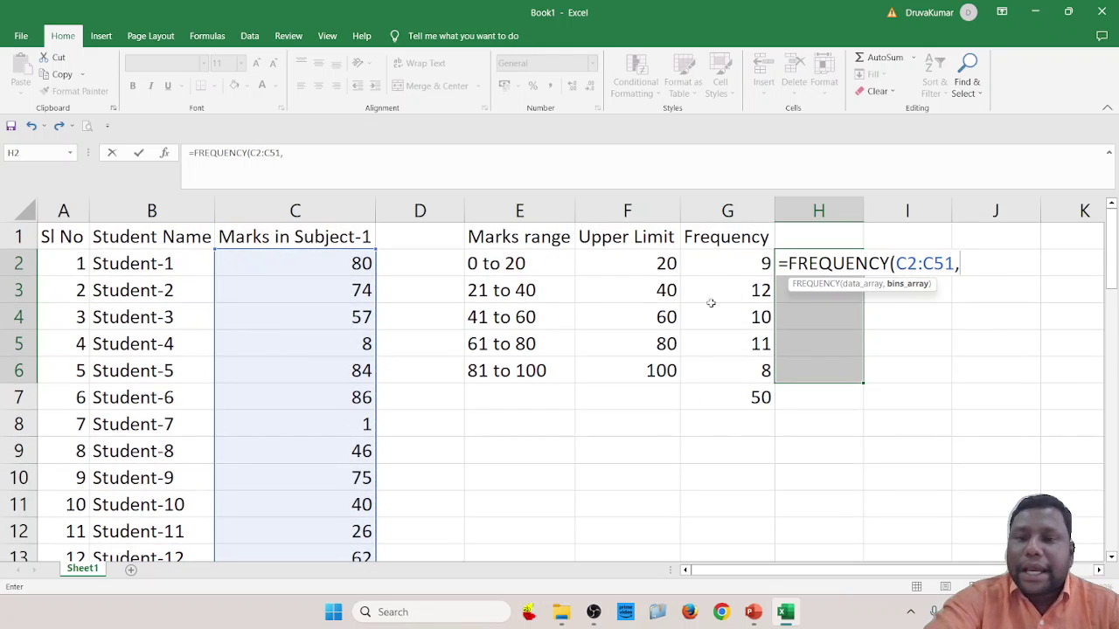
left_click(630, 260)
left_click_drag(631, 261, 632, 368)
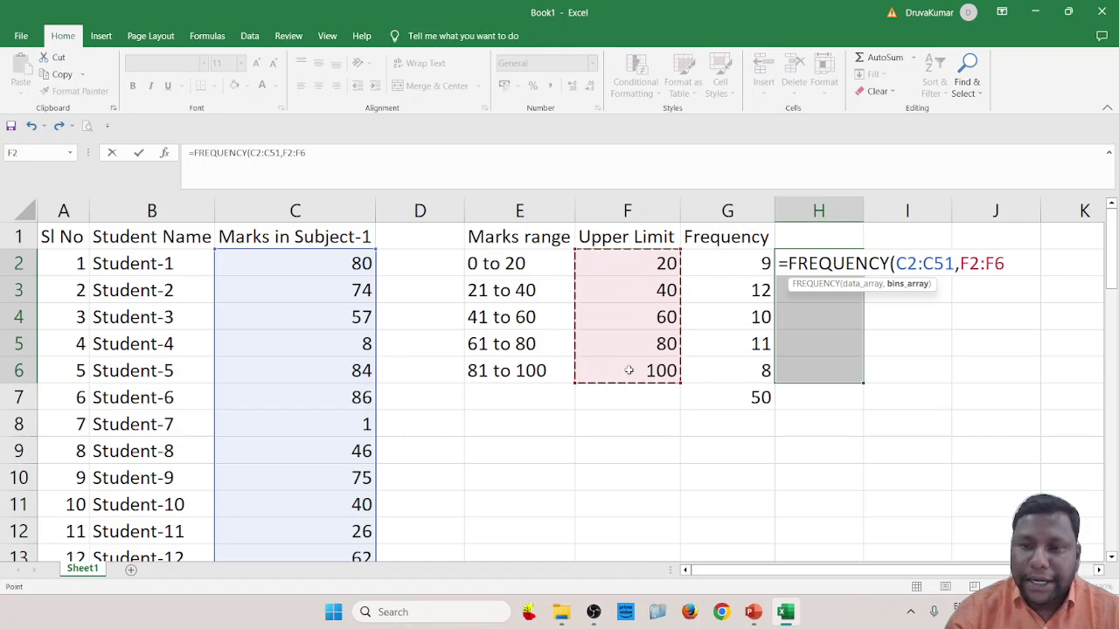
key("ctrl+shift+Return")
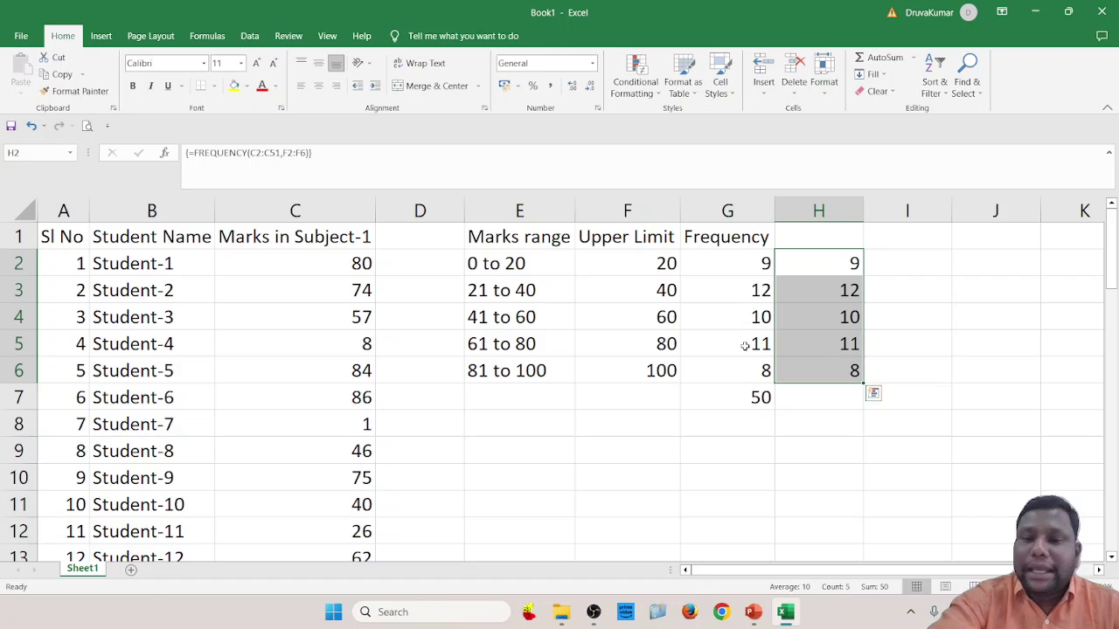
left_click(879, 57)
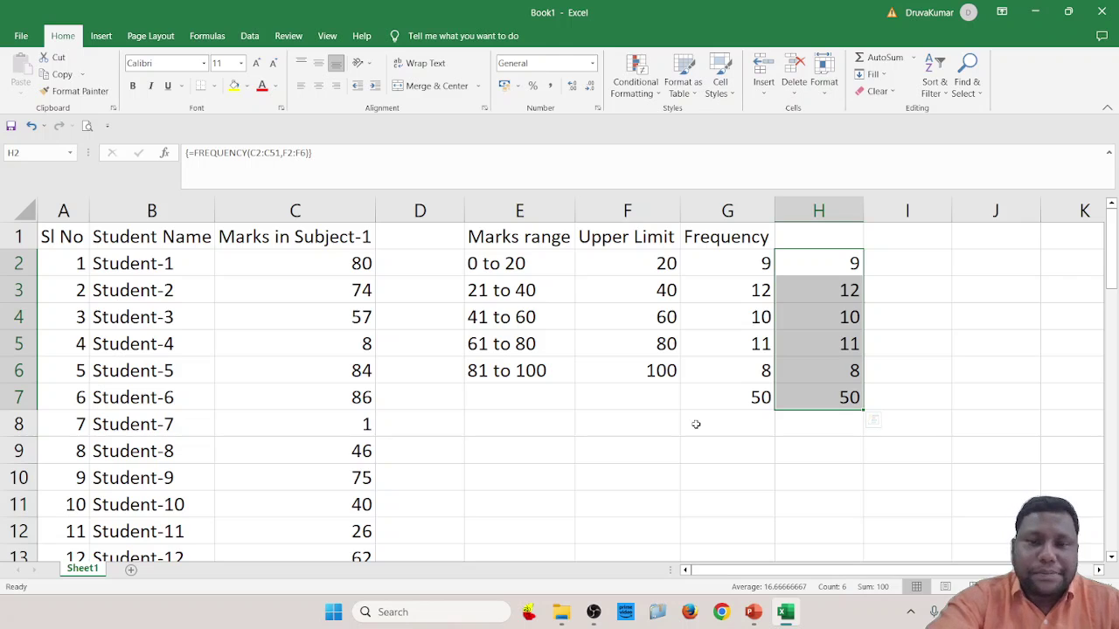
Compare the frequencies in H2 to H5 with their matching marks ranges in E2 to E5
left_click(808, 264)
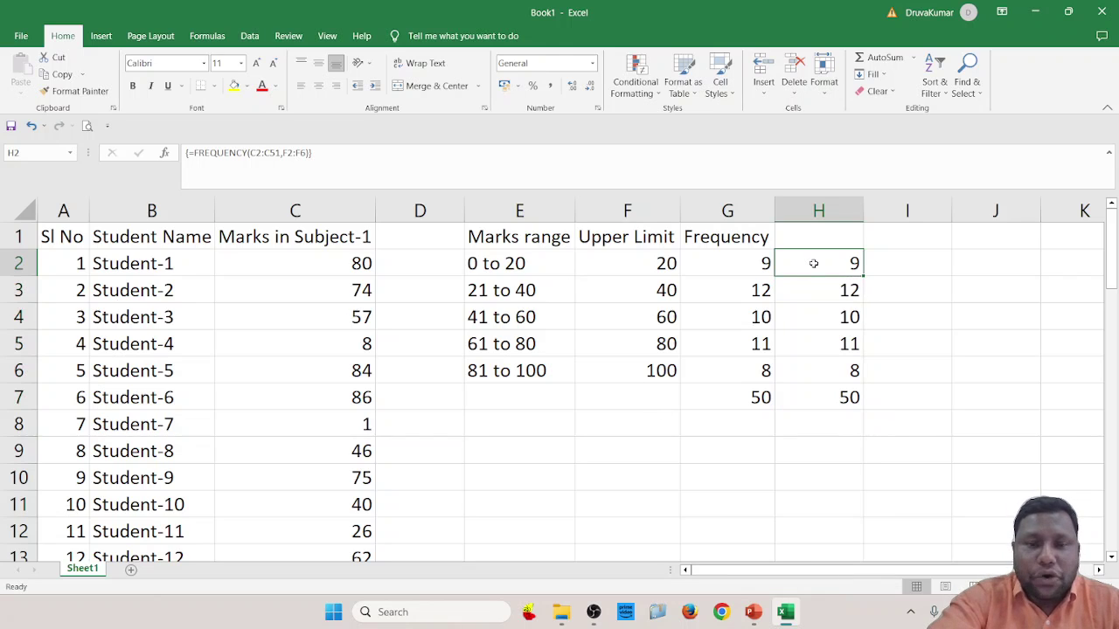
left_click(539, 262)
left_click_drag(777, 289, 813, 289)
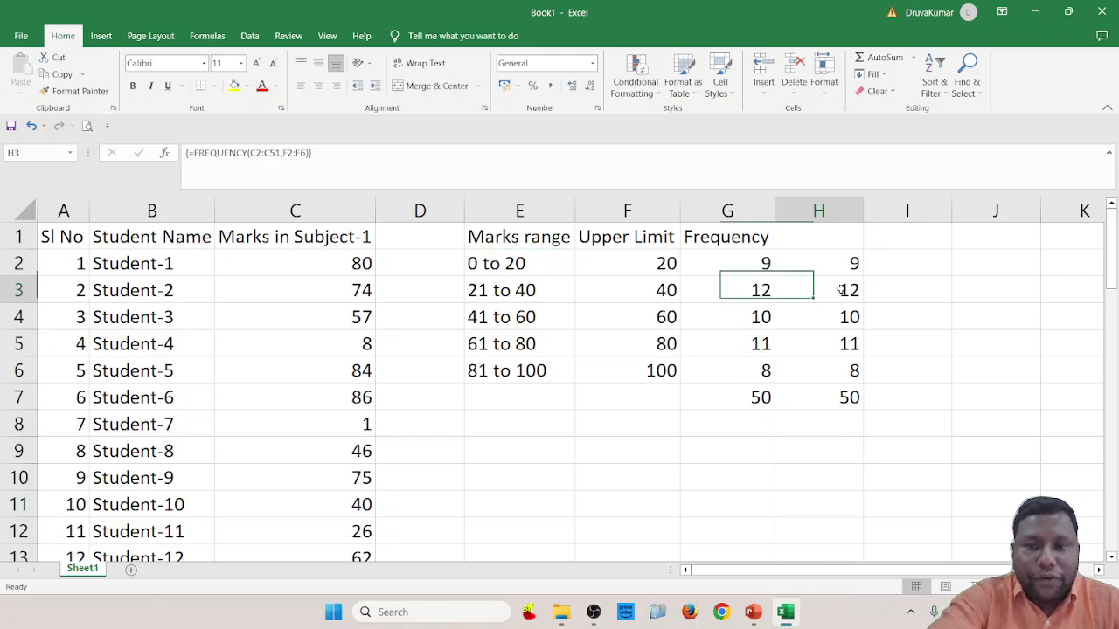
left_click(838, 290)
left_click(547, 289)
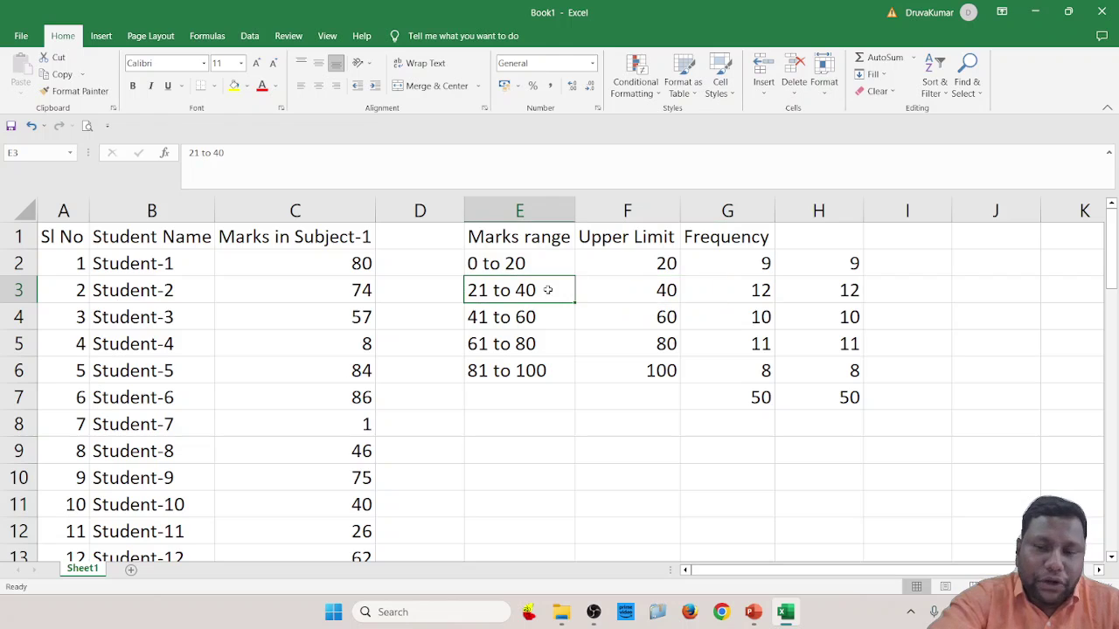
left_click(808, 327)
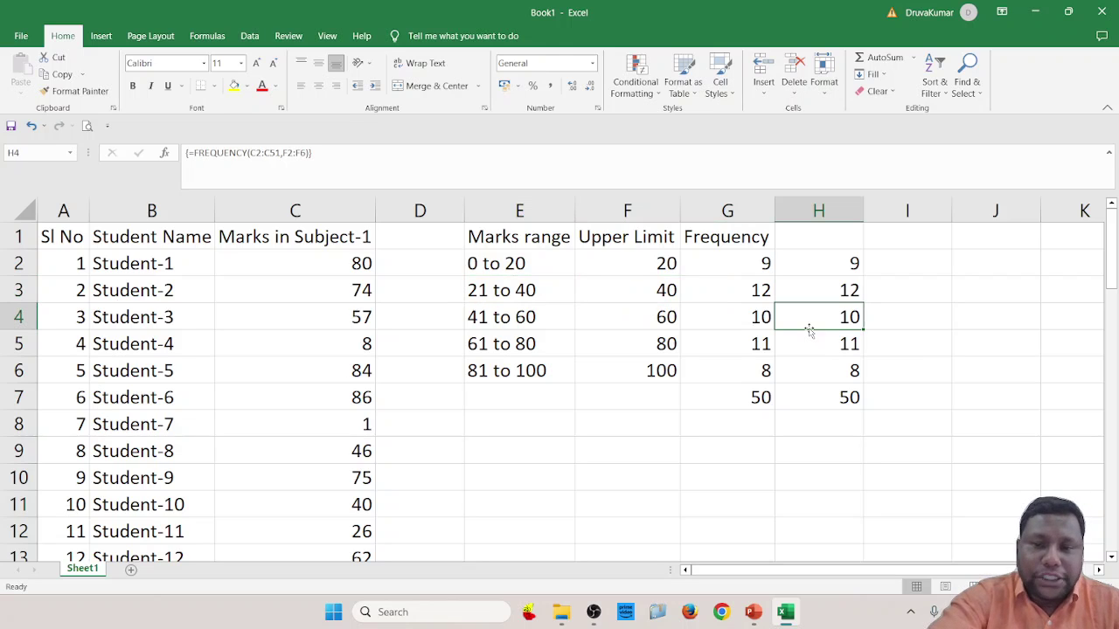
left_click(523, 315)
left_click(817, 347)
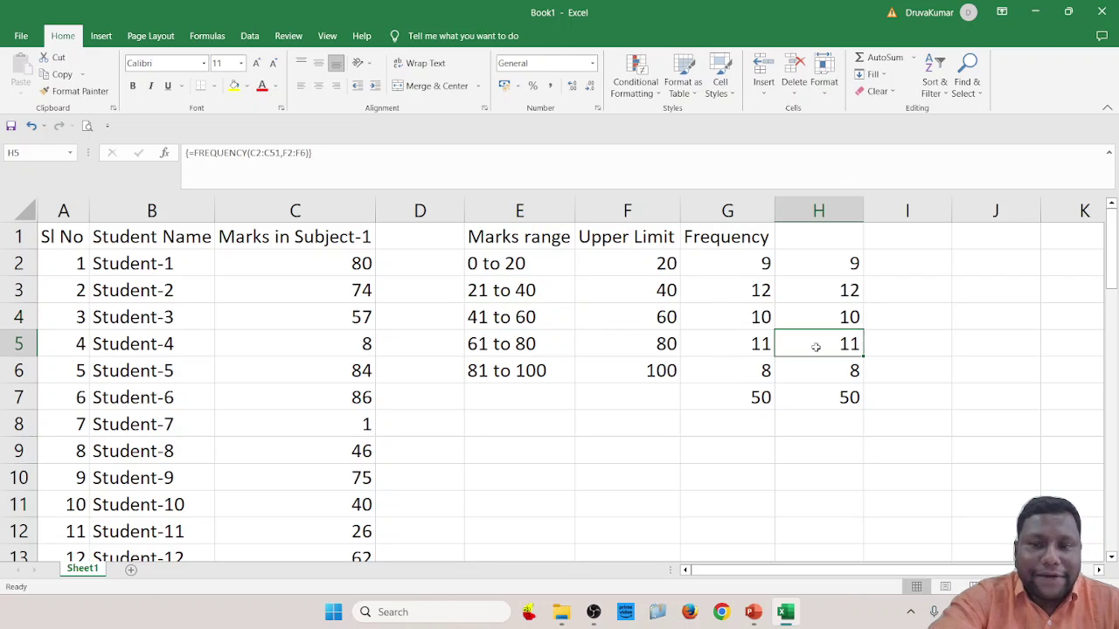
left_click(549, 341)
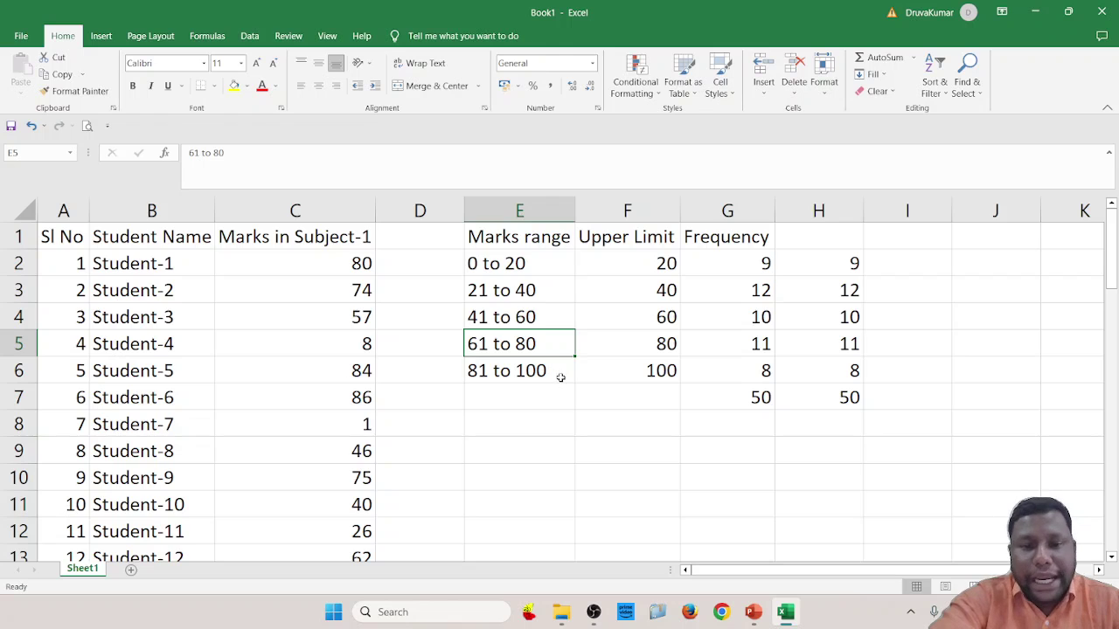